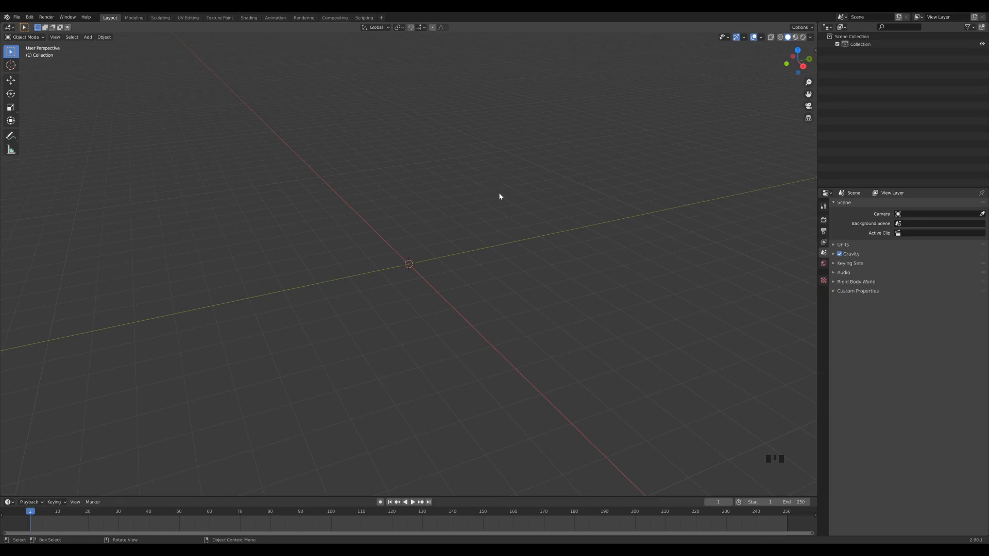
# Add a plane mesh at the origin and scale it up slightly in Edit Mode
pyautogui.hotkey('shift', 'a')
pyautogui.moveTo(448, 237)
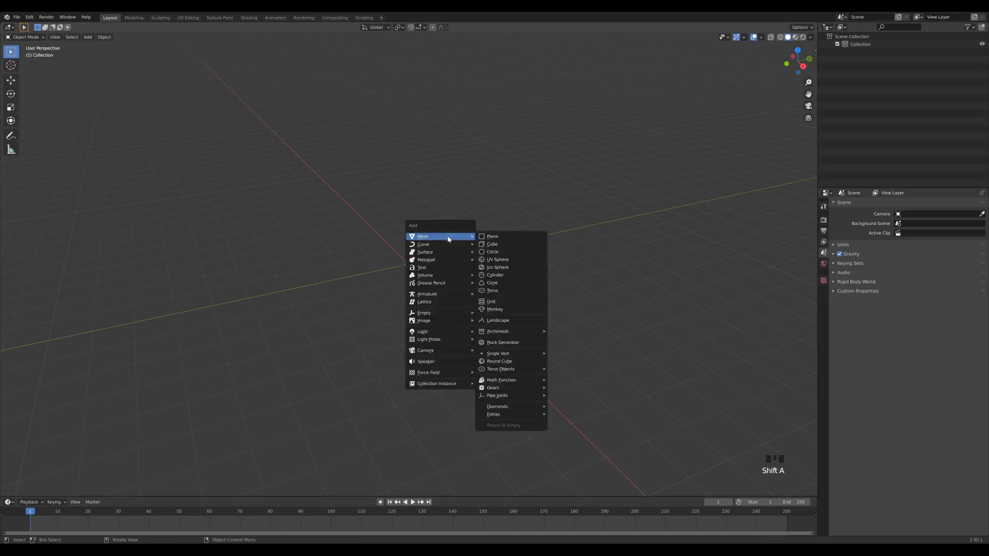
pyautogui.click(491, 238)
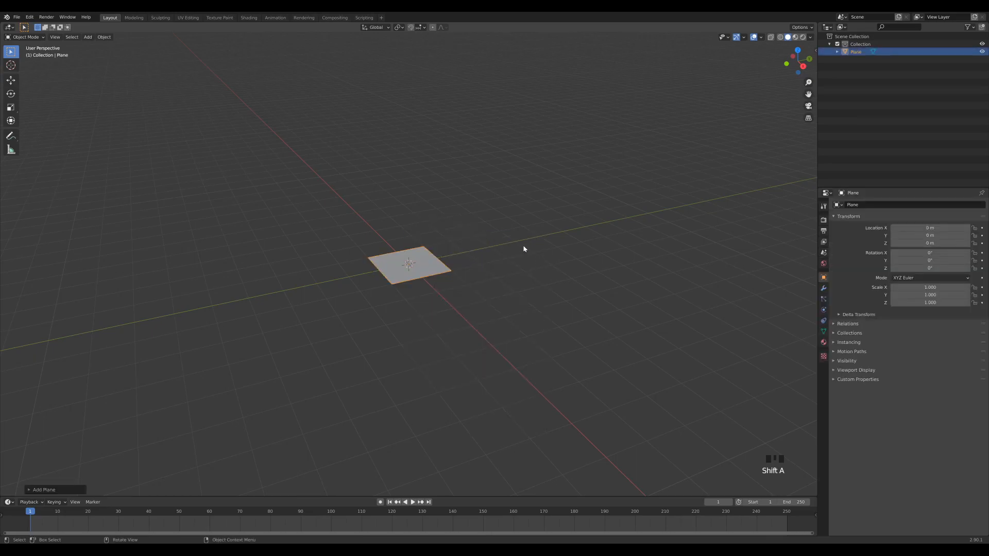
pyautogui.press('Tab')
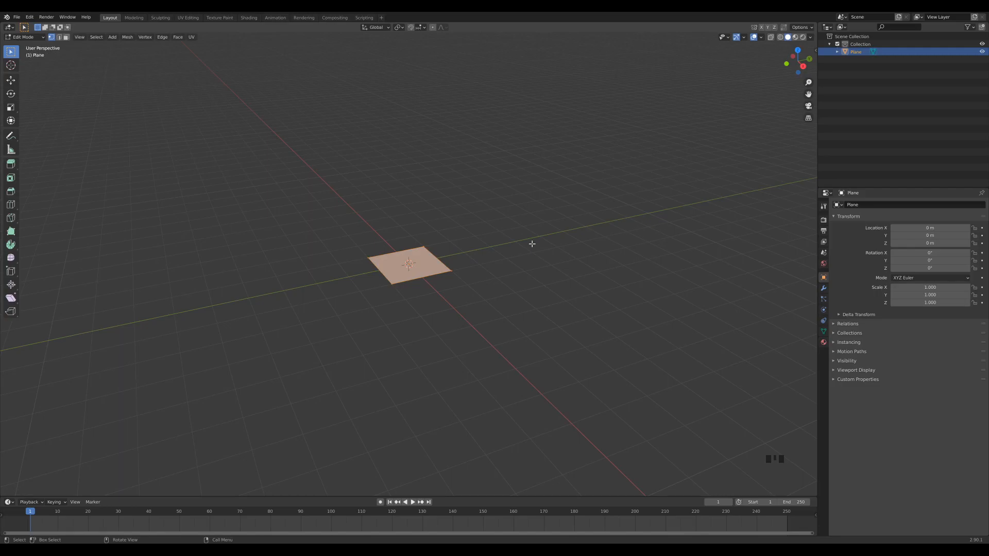
pyautogui.press('s')
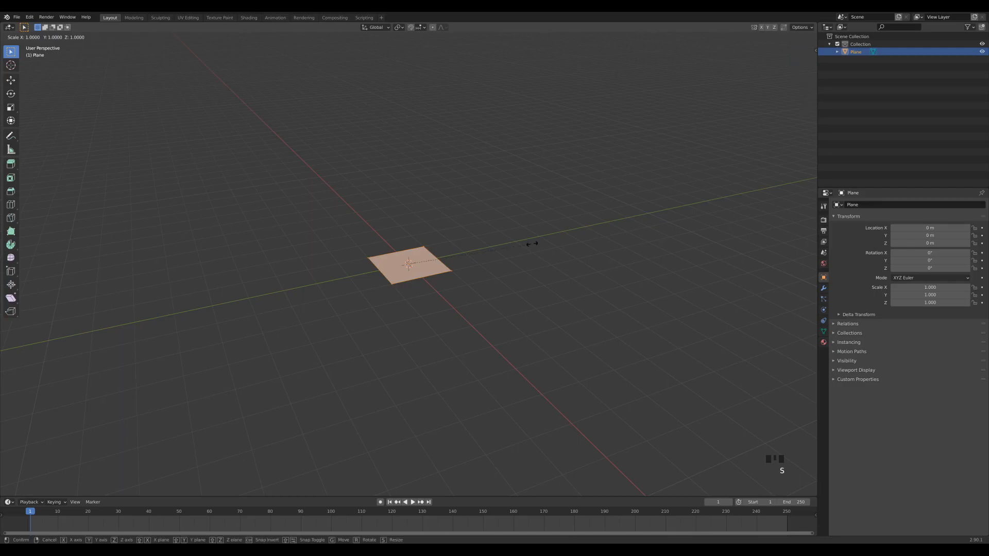
pyautogui.click(530, 241)
# Extrude the plane's face 1.5 m upward to form a box
pyautogui.scroll(7, 525, 259)
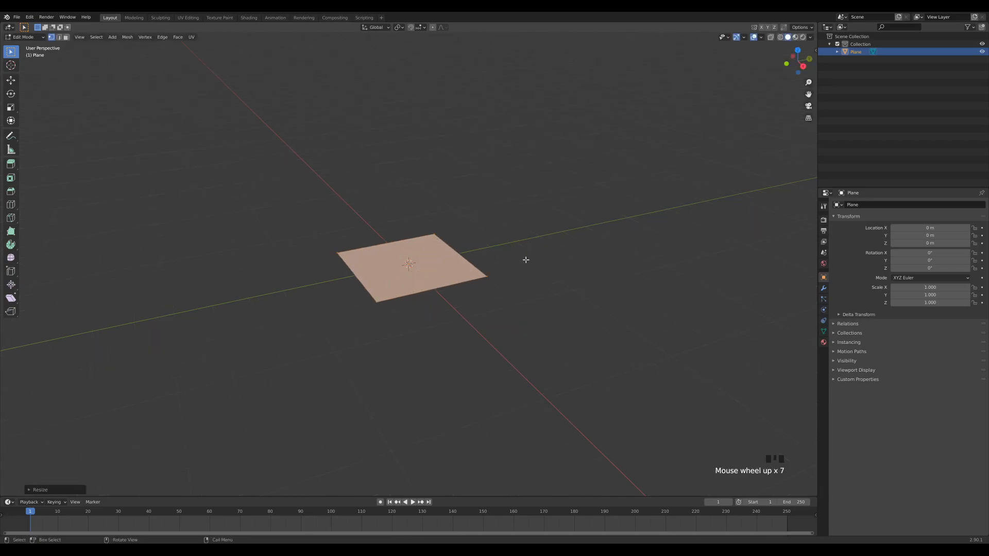
pyautogui.scroll(1, 521, 262)
pyautogui.keyDown('shift'); pyautogui.moveTo(547, 254); pyautogui.dragTo(534, 307, button='middle'); pyautogui.keyUp('shift')
pyautogui.scroll(-4, 531, 312)
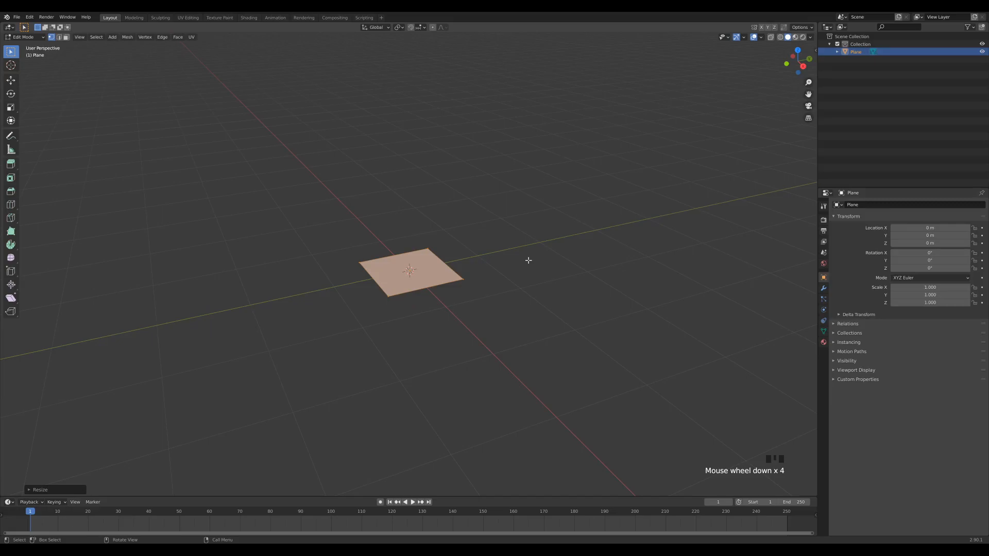
pyautogui.write('e1.5')
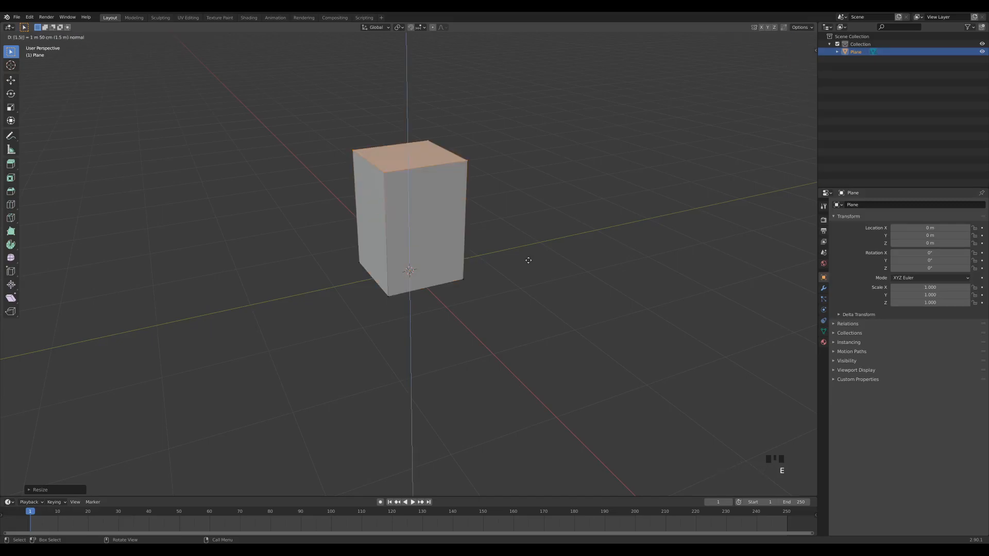
pyautogui.press('Return')
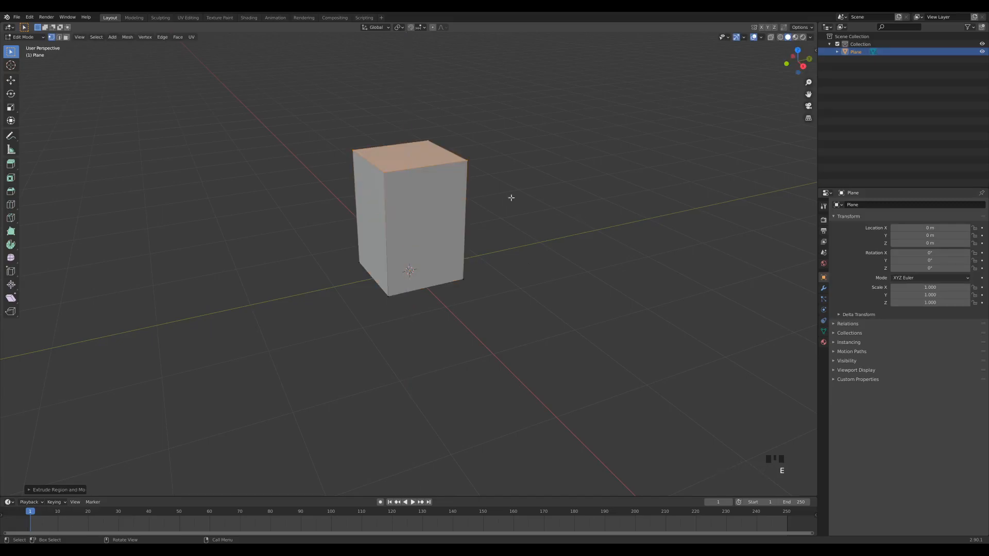
# Add two evenly spaced horizontal loop cuts around the box, leaving them at their default positions
pyautogui.keyDown('shift'); pyautogui.moveTo(543, 223); pyautogui.dragTo(550, 230, button='middle'); pyautogui.keyUp('shift')
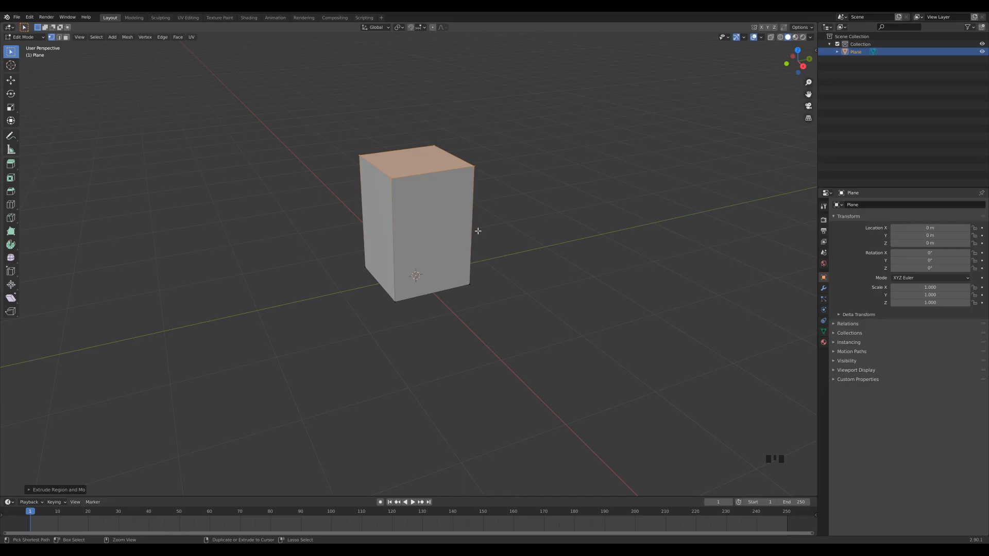
pyautogui.hotkey('ctrl', 'r')
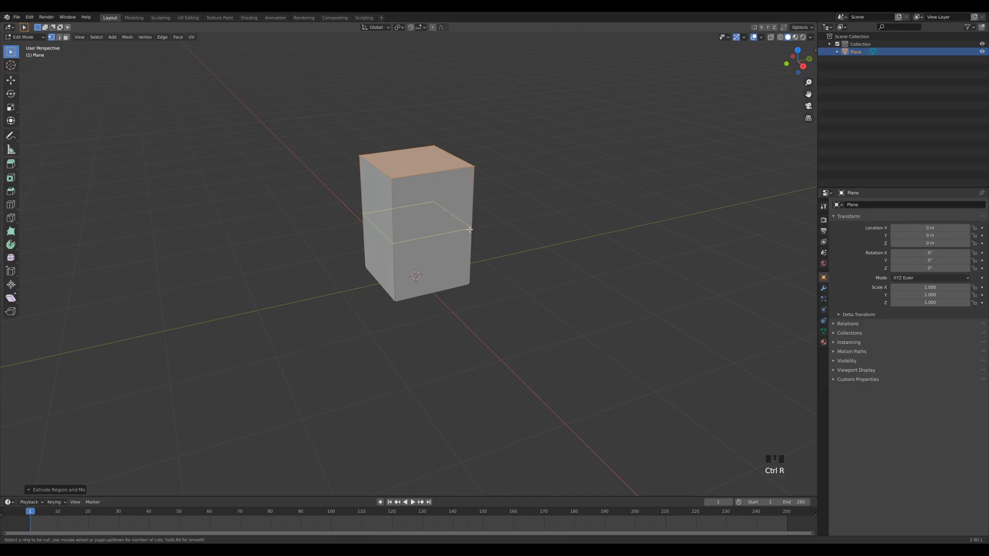
pyautogui.scroll(1, 469, 229)
pyautogui.click(470, 229)
pyautogui.rightClick(472, 229)
pyautogui.press('g')
pyautogui.press('g')
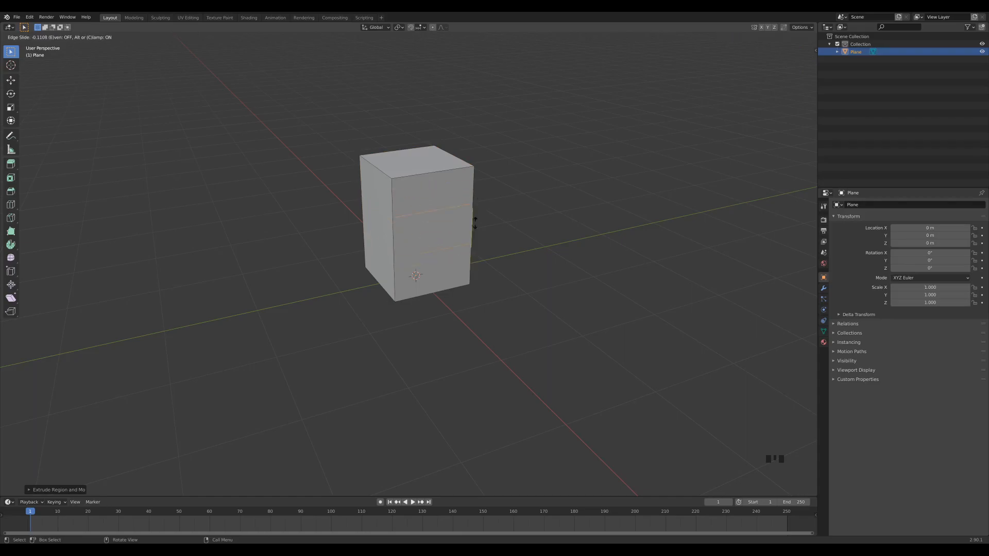
pyautogui.rightClick(479, 219)
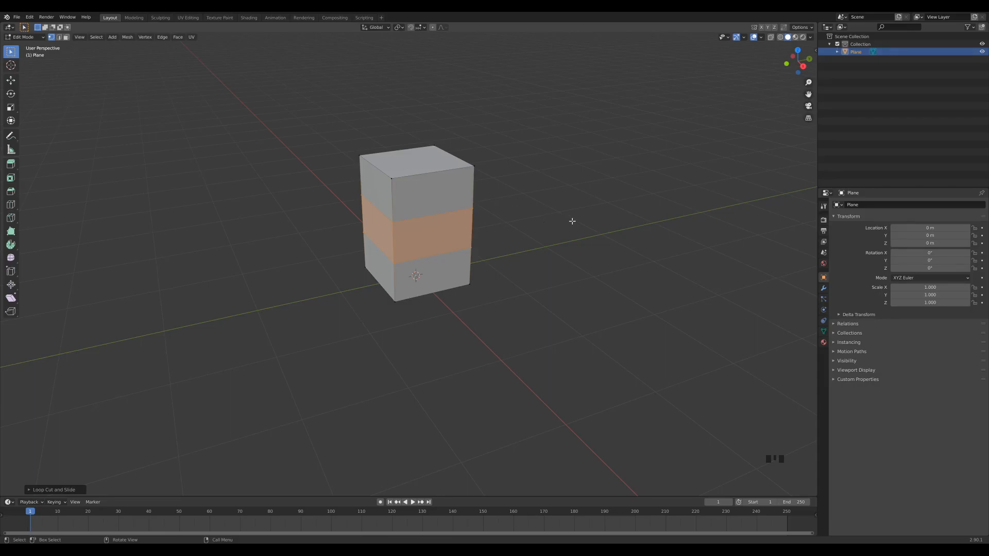
# Scale the two selected middle loops by 1.2 in X and Y only, leaving out Z, to make the sides bulge
pyautogui.press('s')
pyautogui.hotkey('shift', 'z')
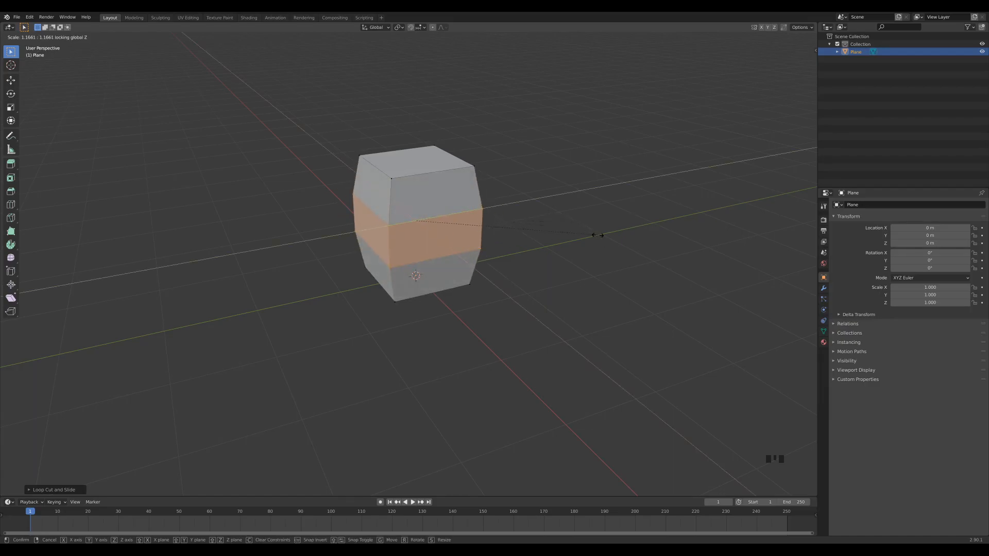
pyautogui.write('1.2')
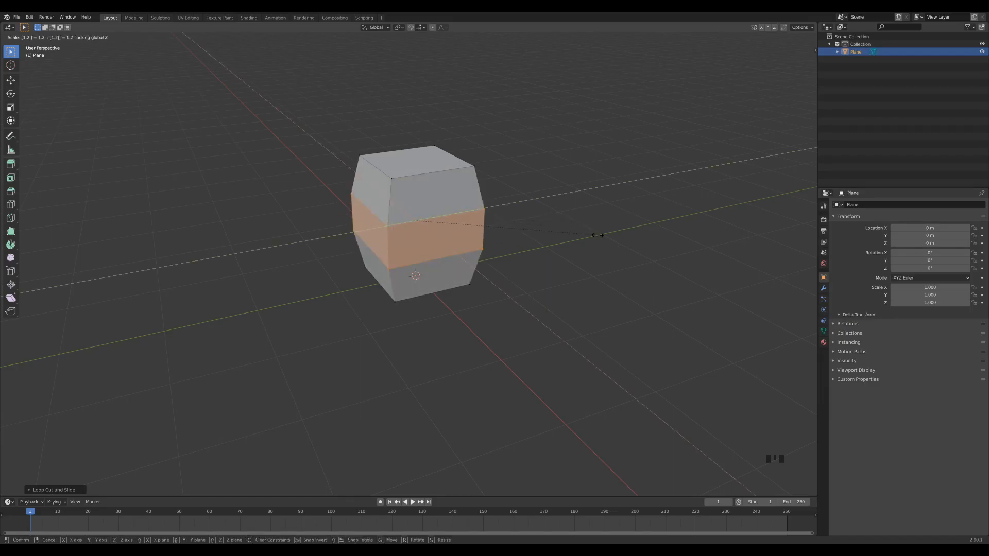
pyautogui.press('Return')
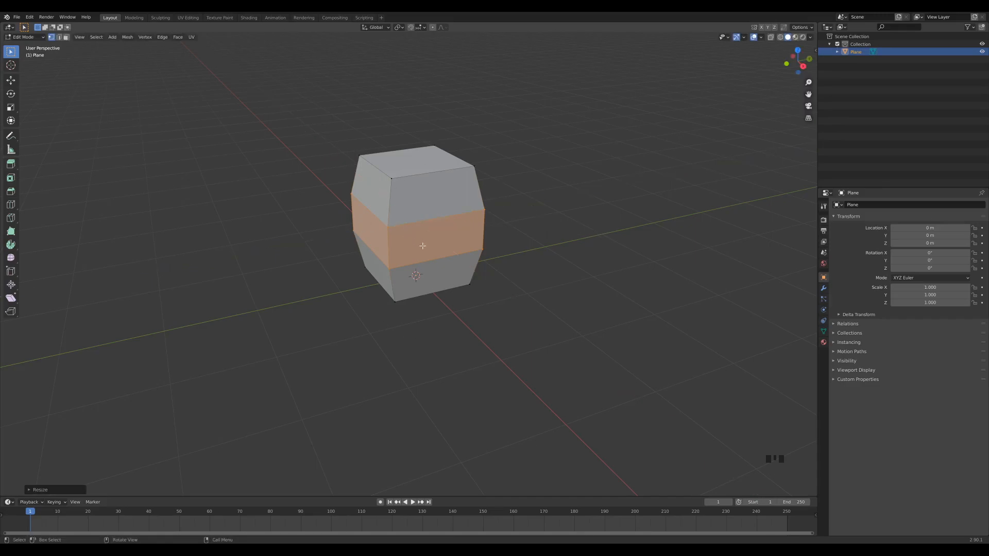
# In Object Mode, give the mesh a level 2 subdivision surface and shade it smooth
pyautogui.press('Tab')
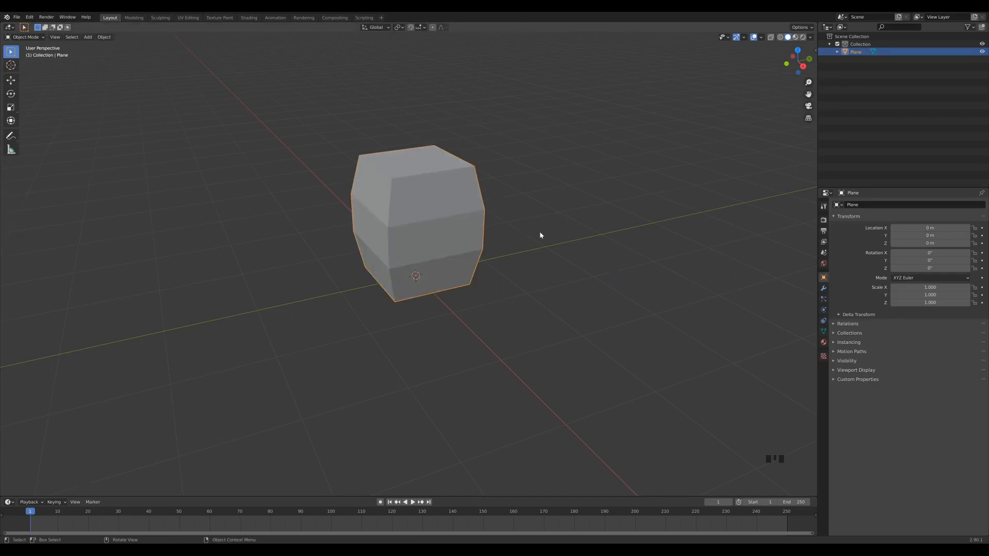
pyautogui.hotkey('ctrl', '2')
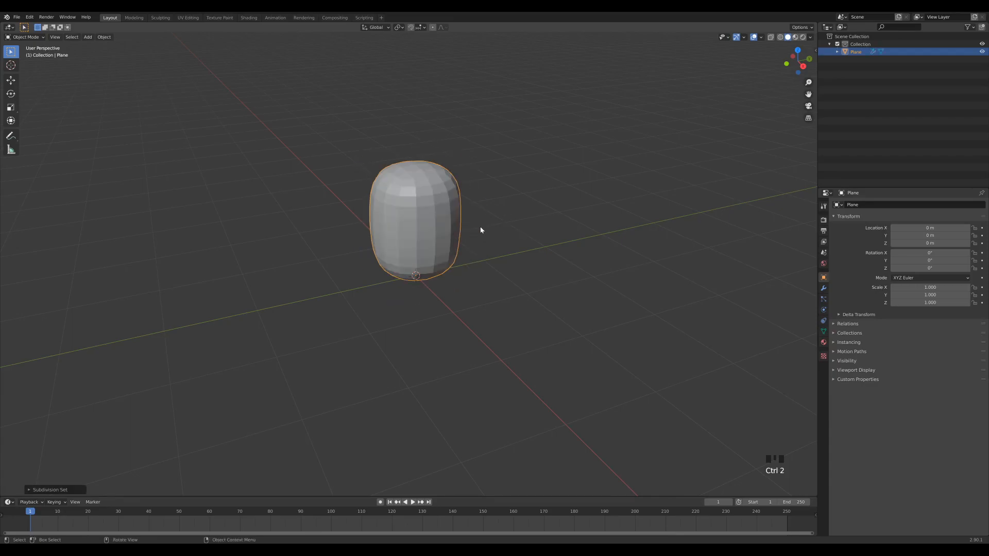
pyautogui.rightClick(441, 208)
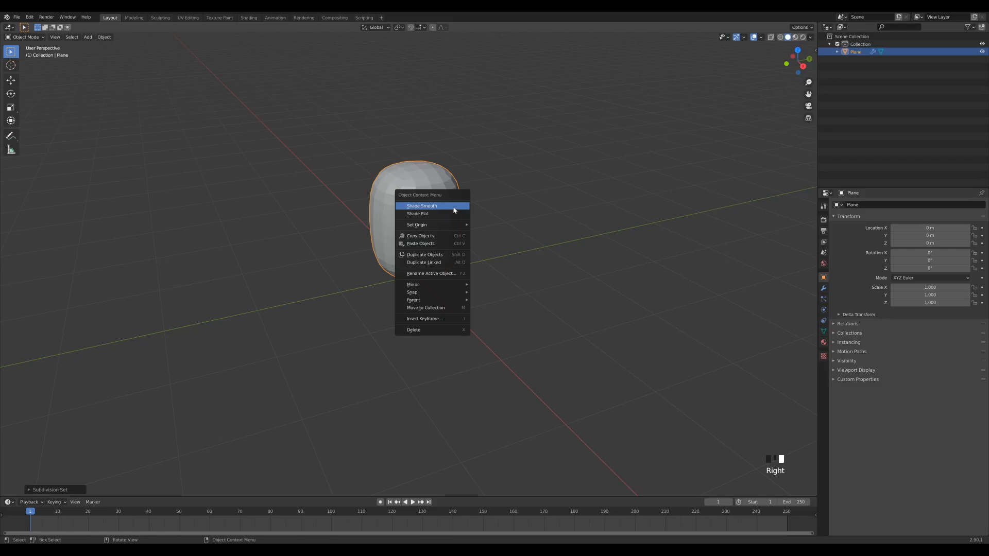
pyautogui.click(454, 206)
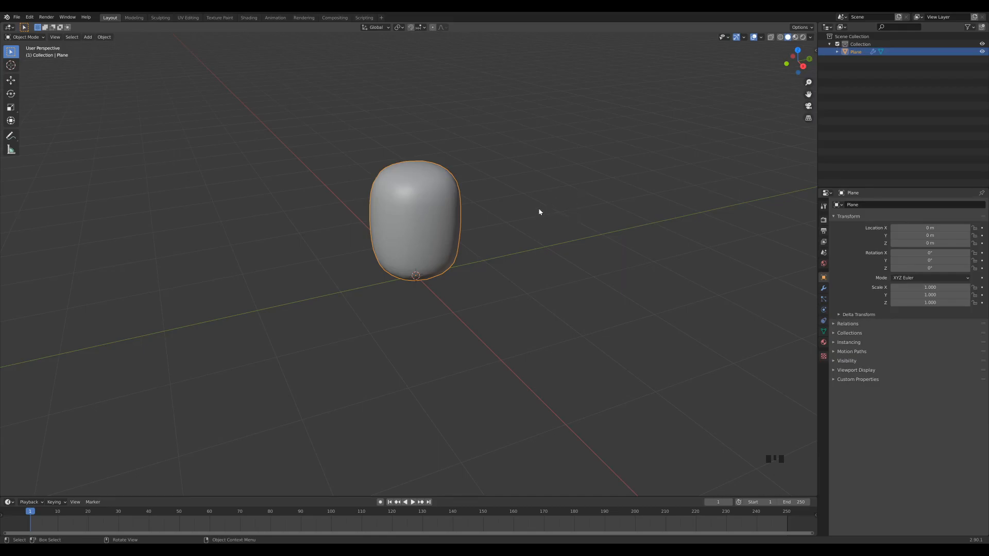
# Add two supporting horizontal edge loops, one close to the top rim (slide about -0.92) and one close to the bottom rim (slide about 0.84)
pyautogui.press('Tab')
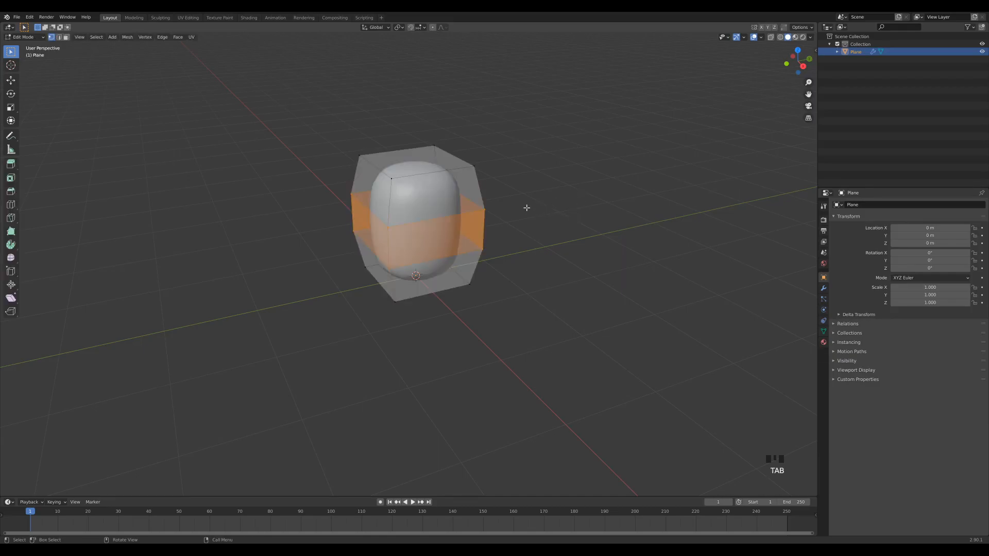
pyautogui.hotkey('ctrl', 'r')
pyautogui.click(484, 189)
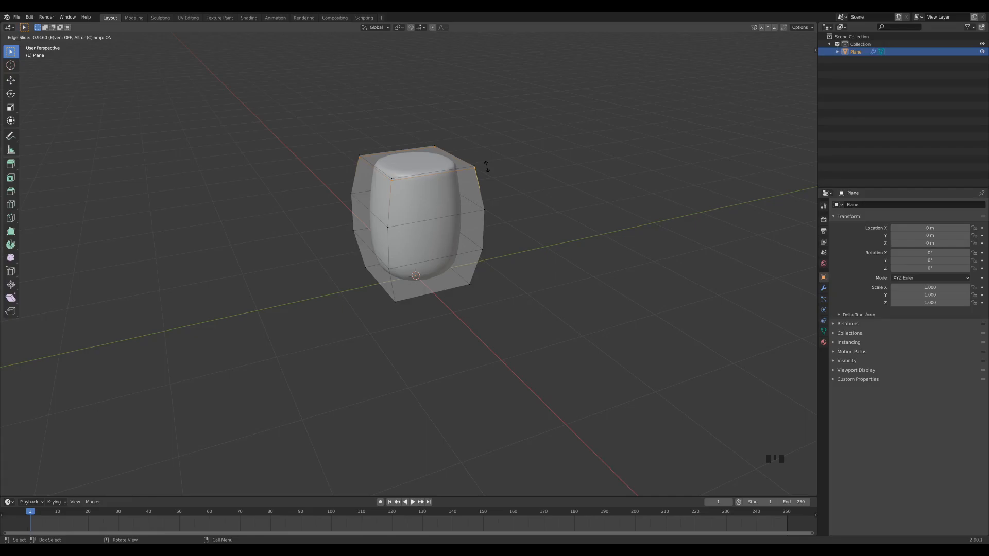
pyautogui.click(485, 166)
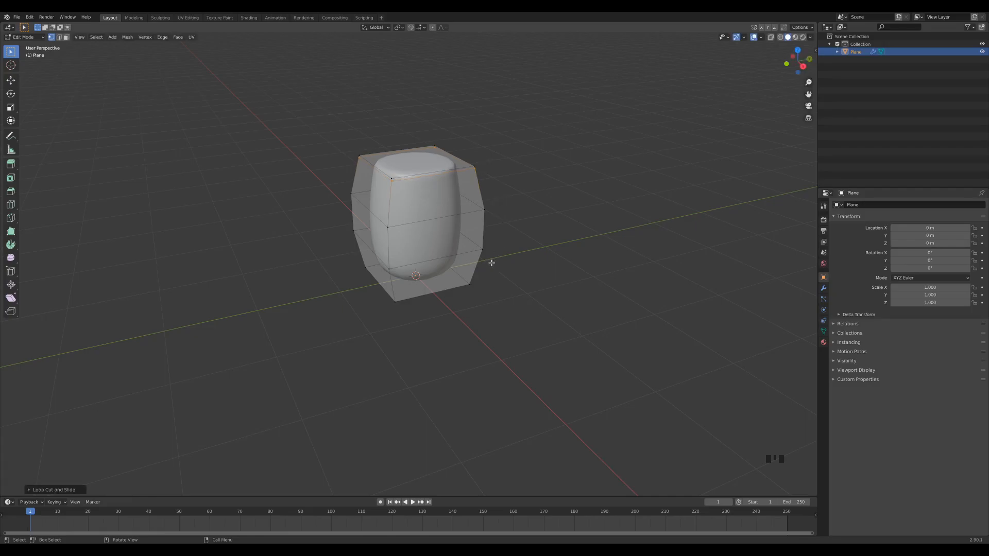
pyautogui.hotkey('ctrl', 'r')
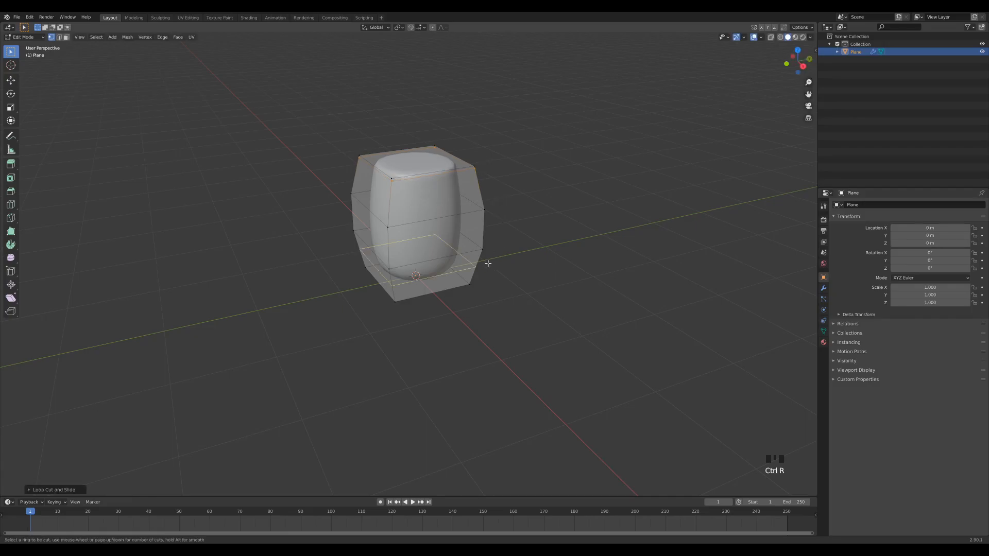
pyautogui.click(487, 263)
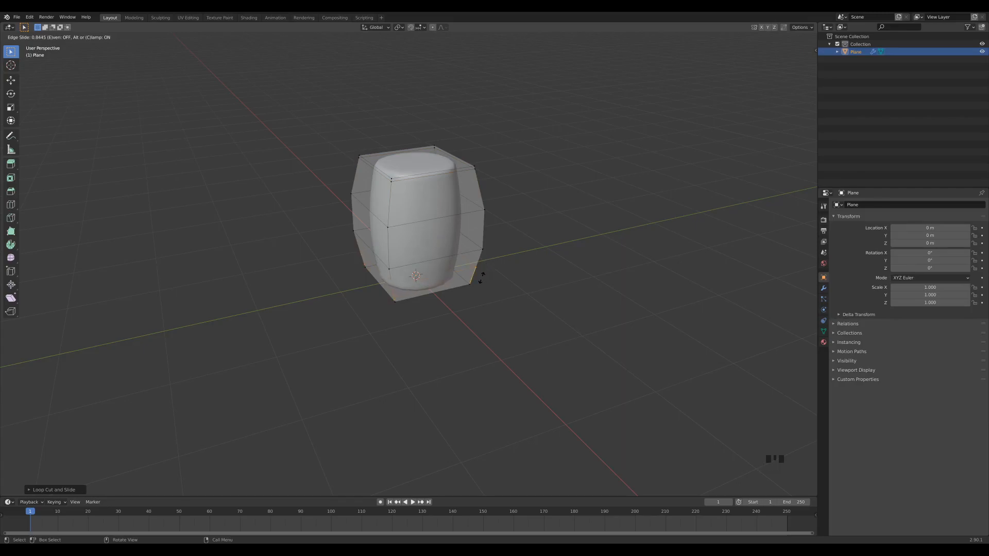
pyautogui.click(482, 276)
# Bevel the two middle horizontal edge loops about 0.037 m wide with 2 segments and check the smoothed shape in Object Mode
pyautogui.scroll(4, 494, 247)
pyautogui.keyDown('shift'); pyautogui.moveTo(512, 220); pyautogui.dragTo(482, 273, button='middle'); pyautogui.keyUp('shift')
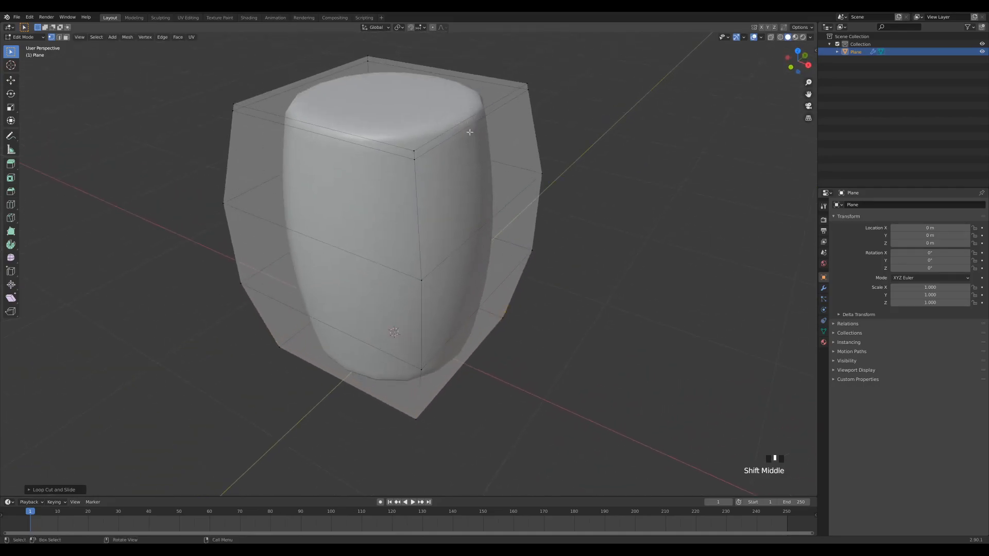
pyautogui.scroll(-2, 612, 197)
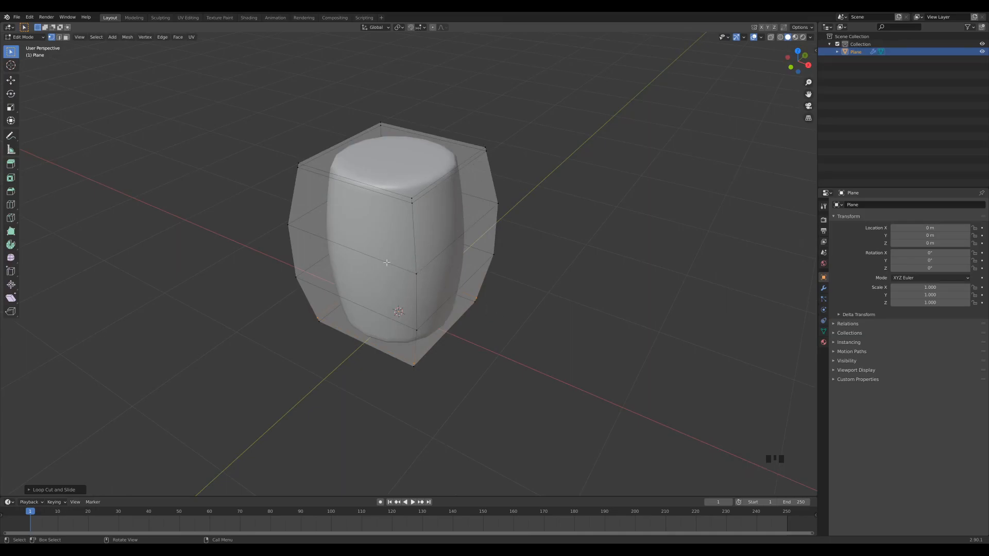
pyautogui.click(519, 221)
pyautogui.press('2')
pyautogui.keyDown('alt'); pyautogui.click(445, 251); pyautogui.keyUp('alt')
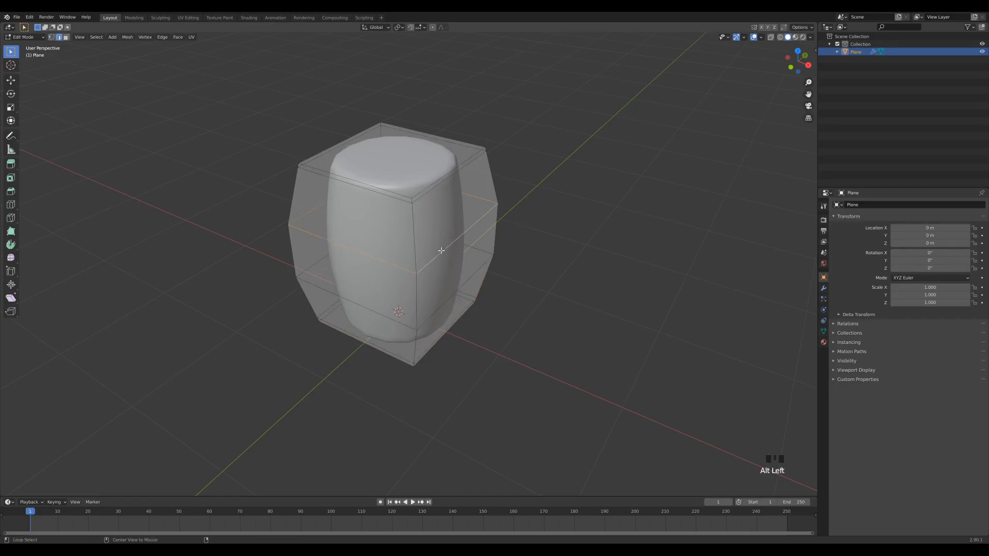
pyautogui.keyDown('alt'); pyautogui.keyDown('shift'); pyautogui.click(446, 304); pyautogui.keyUp('shift'); pyautogui.keyUp('alt')
pyautogui.moveTo(490, 294); pyautogui.dragTo(530, 322, button='middle')
pyautogui.hotkey('ctrl', 'b')
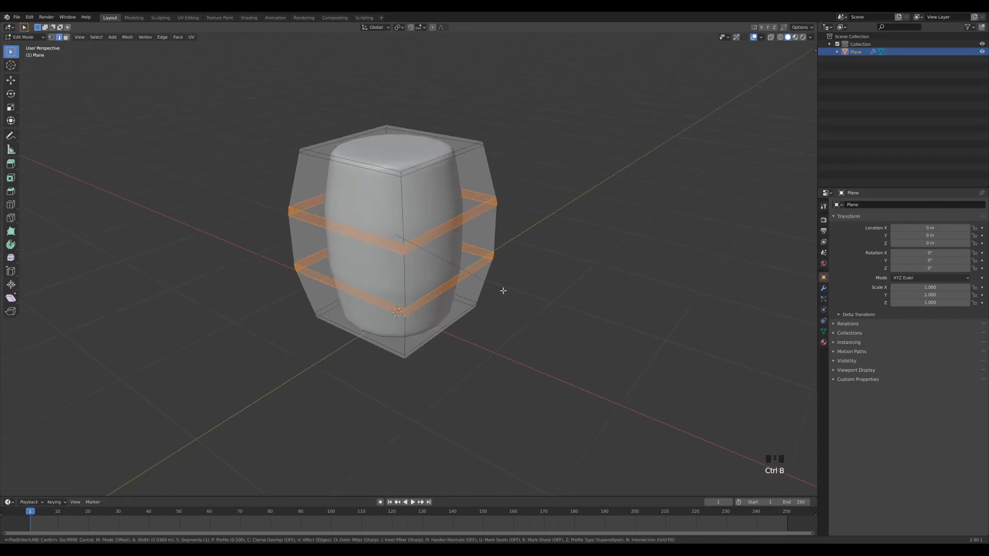
pyautogui.scroll(1, 505, 291)
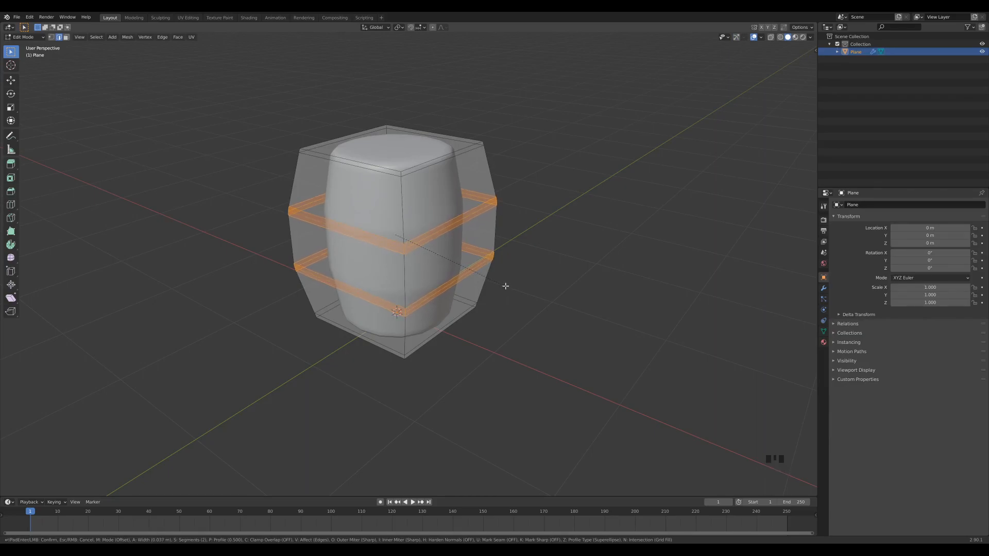
pyautogui.click(506, 286)
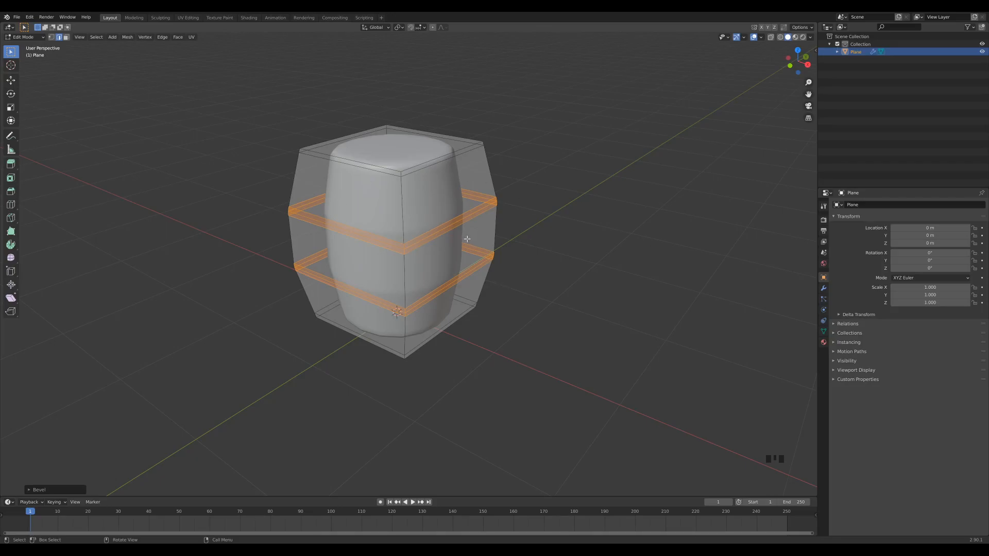
pyautogui.press('Tab')
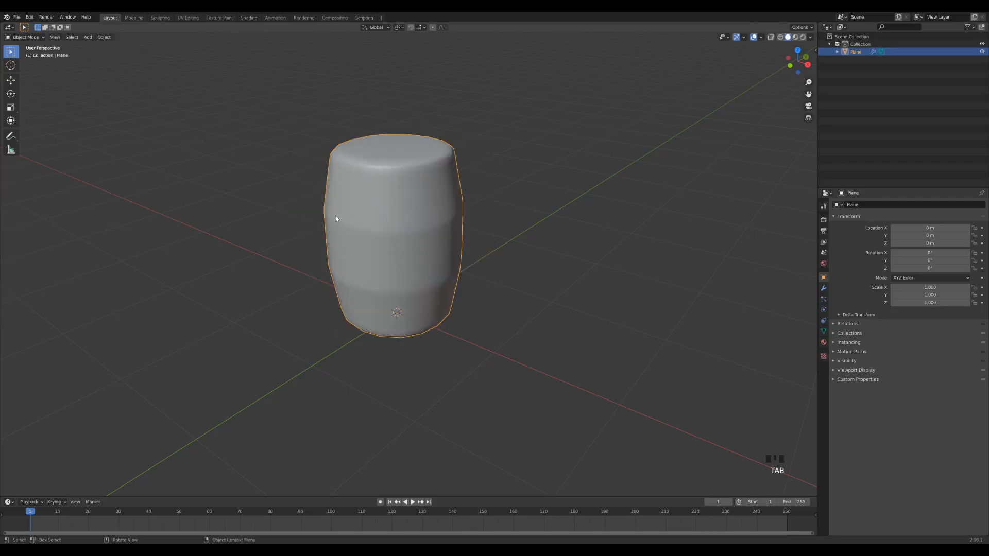
pyautogui.press('Tab')
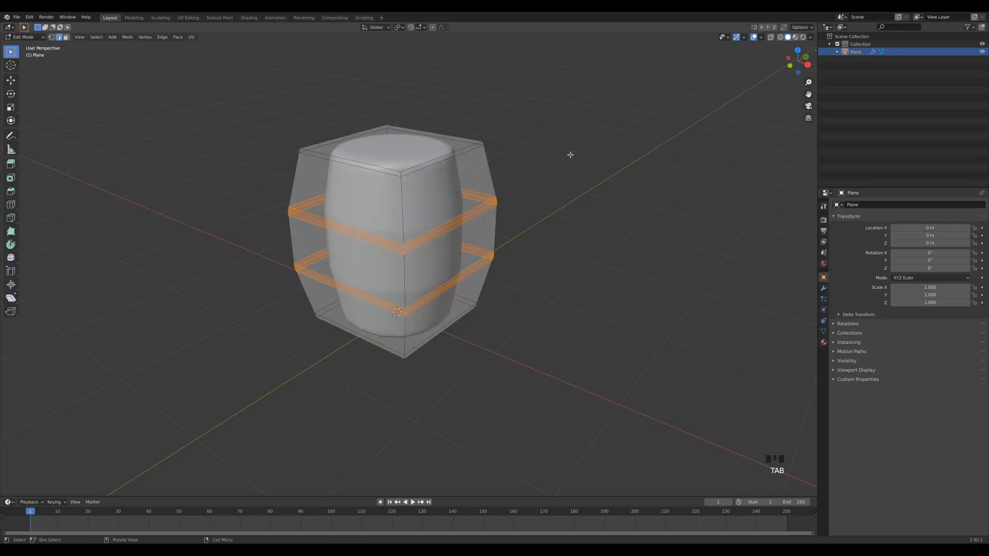
# Add two vertical edge loops through the barrel mesh, one down the middle of each visible side, crossing at the top's centre
pyautogui.scroll(-2, 567, 170)
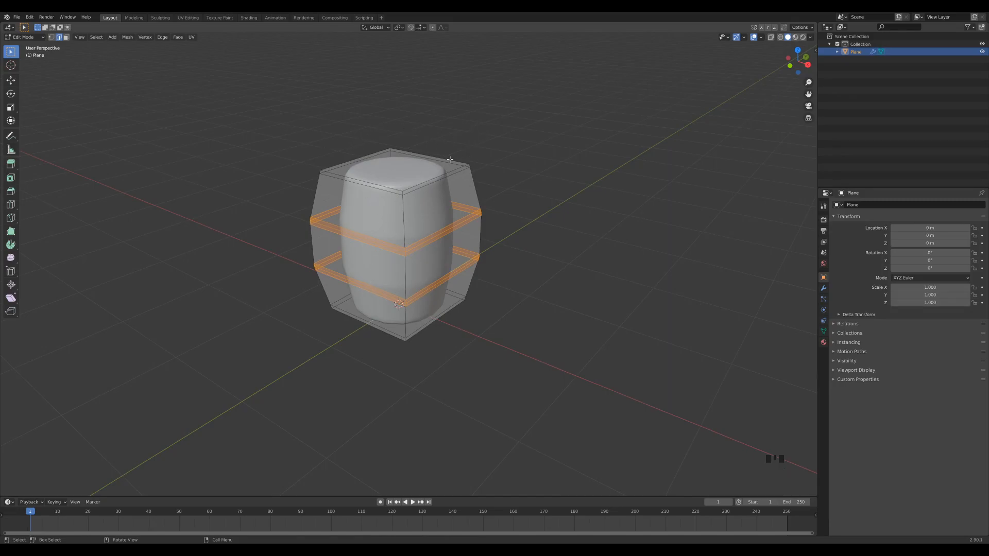
pyautogui.press('ctrl')
pyautogui.hotkey('ctrl', 'r')
pyautogui.click(367, 187)
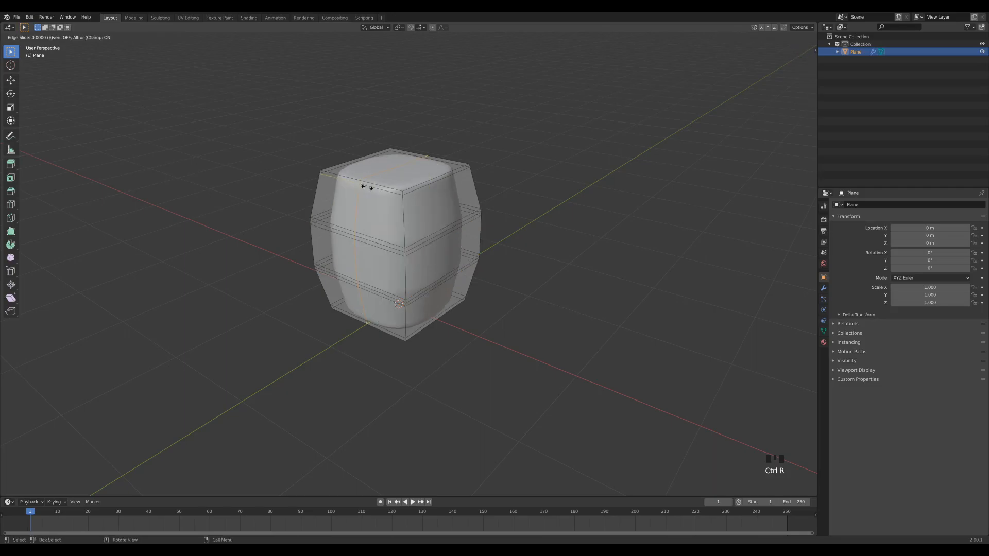
pyautogui.click(462, 201)
pyautogui.hotkey('ctrl', 'r')
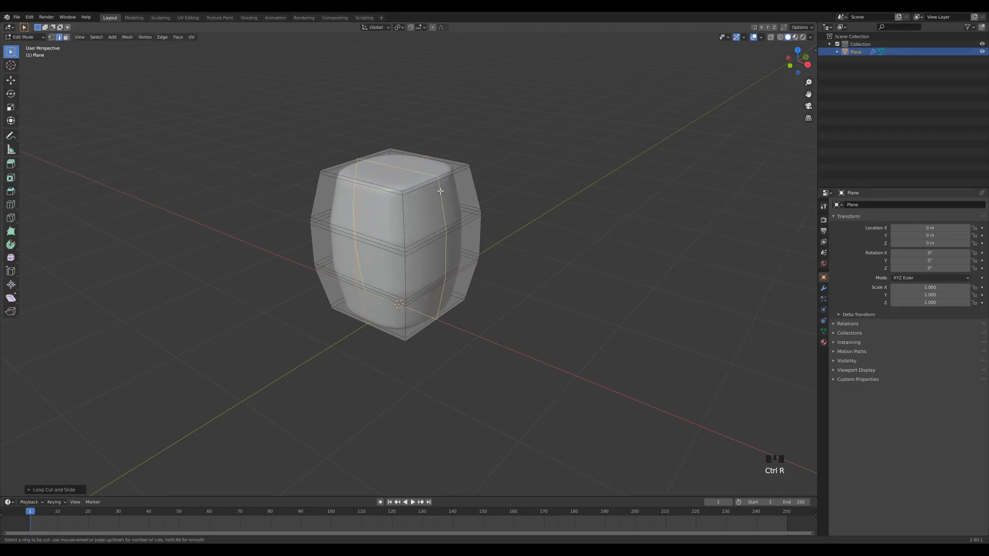
pyautogui.click(441, 192)
pyautogui.click(462, 199)
# Examine the smoothed barrel shape from different angles in Object Mode and compare it with its edit cage
pyautogui.press('Tab')
pyautogui.moveTo(543, 265); pyautogui.dragTo(515, 247, button='middle')
pyautogui.scroll(2, 508, 250)
pyautogui.scroll(-1, 508, 241)
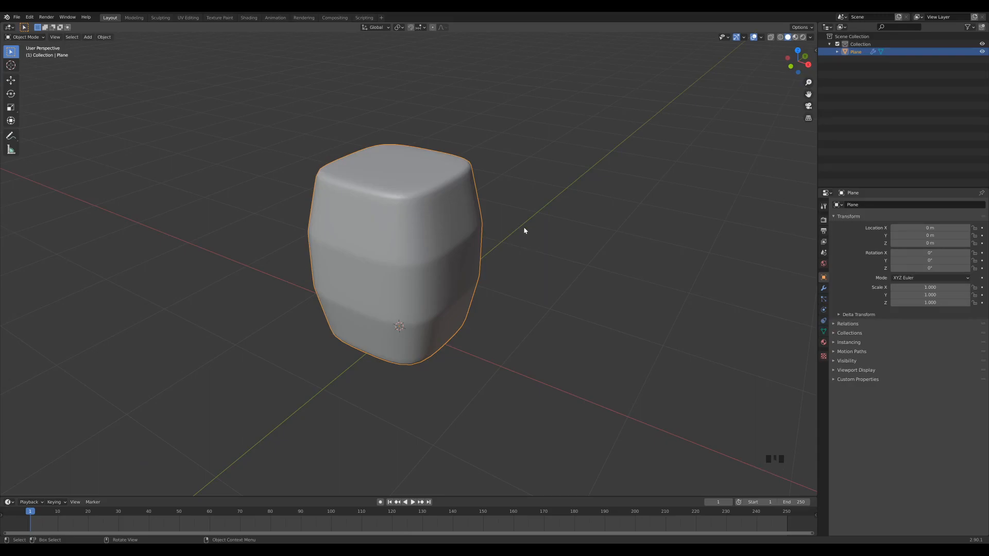
pyautogui.moveTo(525, 265)
pyautogui.mouseDown(button='middle')
pyautogui.moveTo(525, 297)
pyautogui.moveTo(451, 292)
pyautogui.moveTo(448, 306)
pyautogui.moveTo(530, 297)
pyautogui.moveTo(541, 262)
pyautogui.mouseUp(button='middle')
pyautogui.scroll(1, 479, 129)
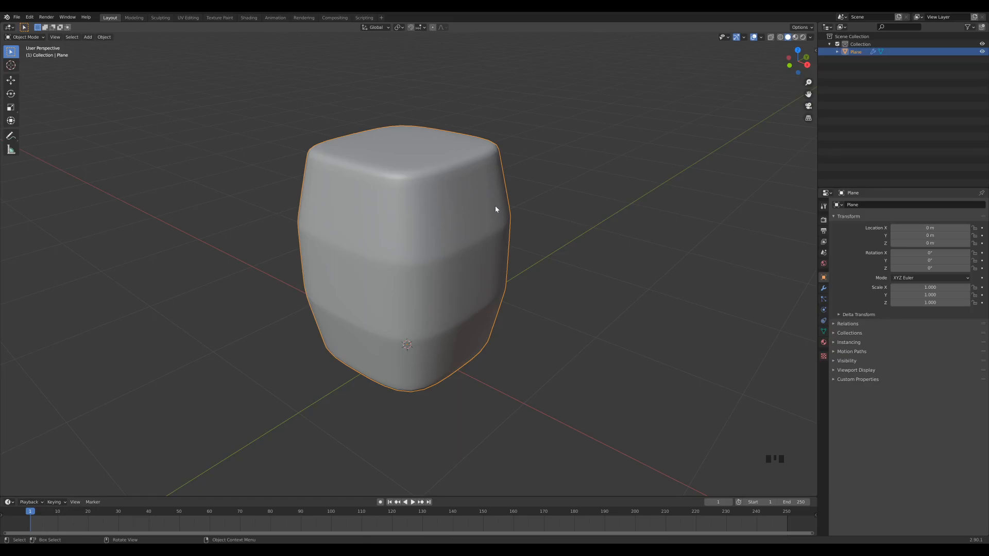
pyautogui.press('Tab')
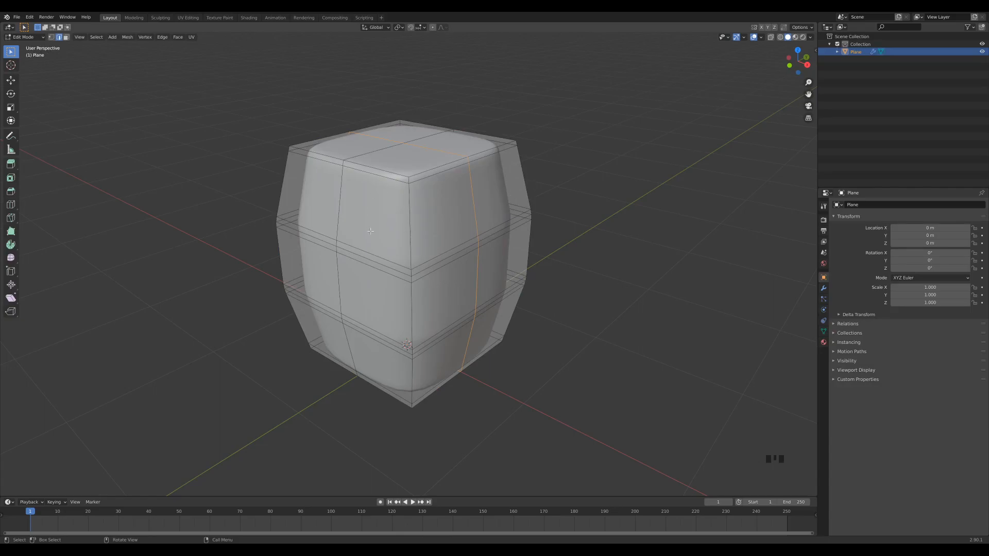
pyautogui.press('Tab')
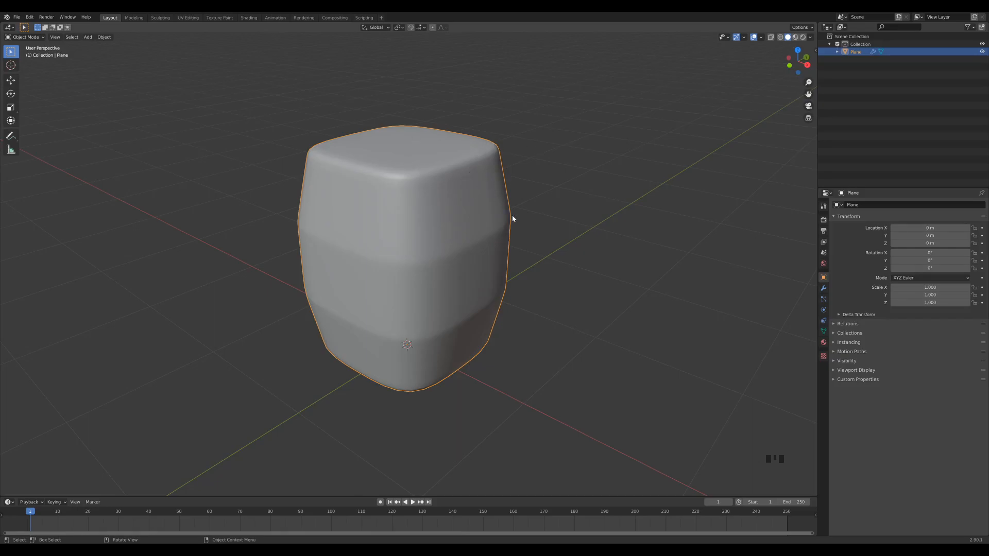
# Snap the 3D cursor to the centre vertex of the barrel's top face
pyautogui.press('Tab')
pyautogui.press('1')
pyautogui.click(519, 117)
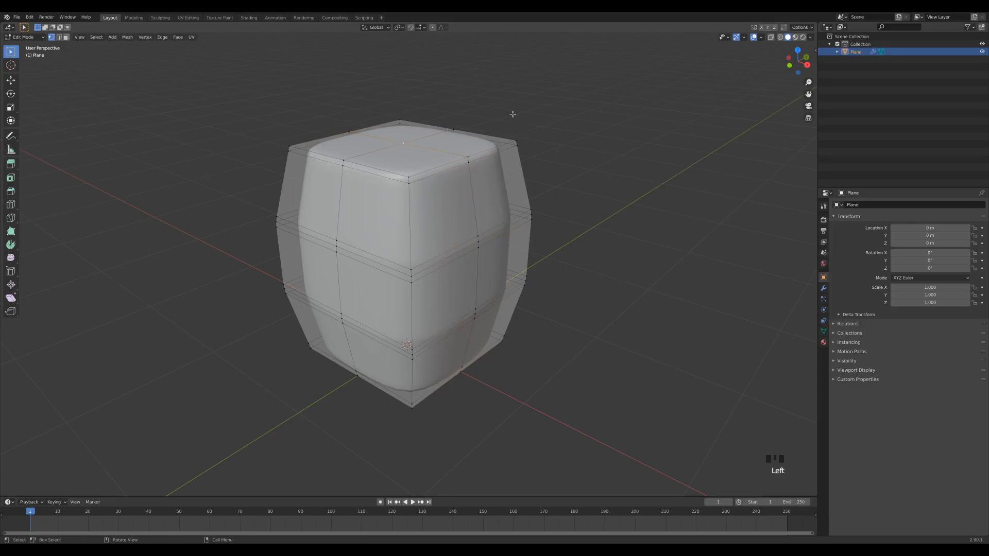
pyautogui.hotkey('shift', 's')
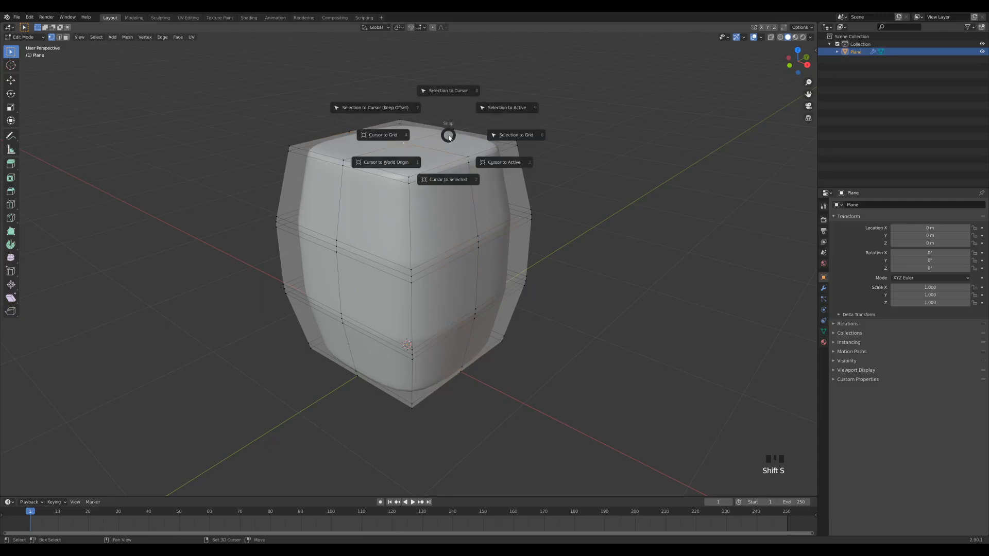
pyautogui.click(453, 205)
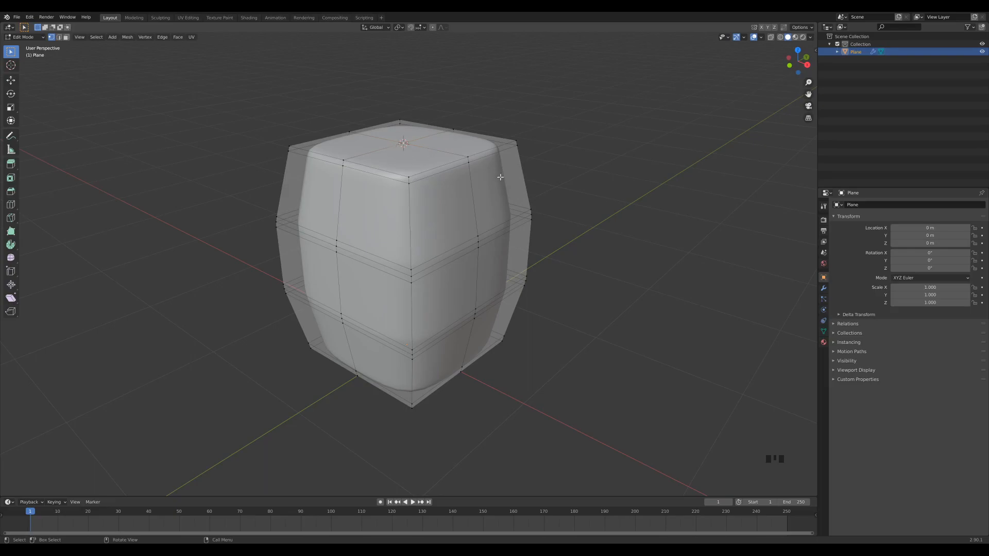
# In Object Mode, add a cube at the 3D cursor and scale its mesh down in Edit Mode to a small block
pyautogui.press('Tab')
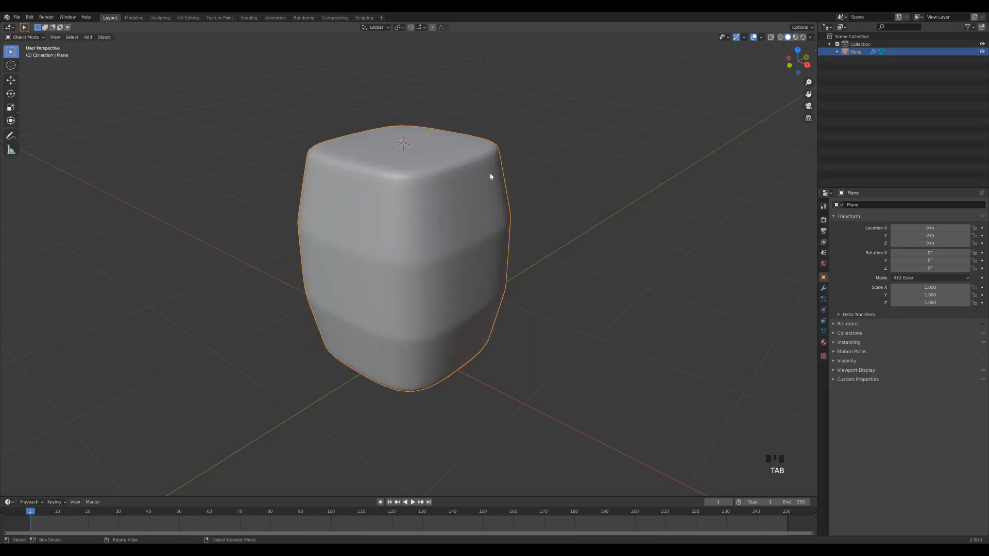
pyautogui.hotkey('shift', 'a')
pyautogui.moveTo(500, 165)
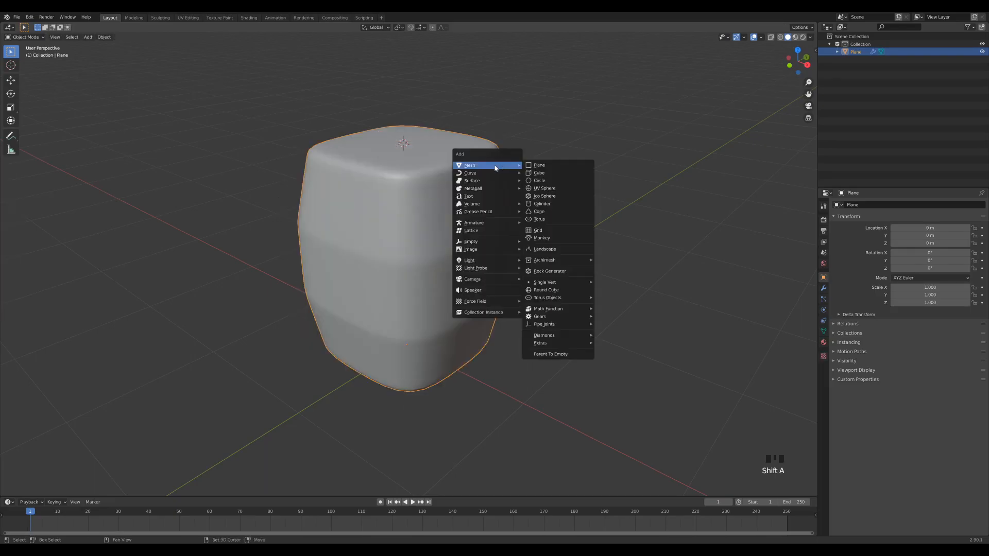
pyautogui.click(554, 174)
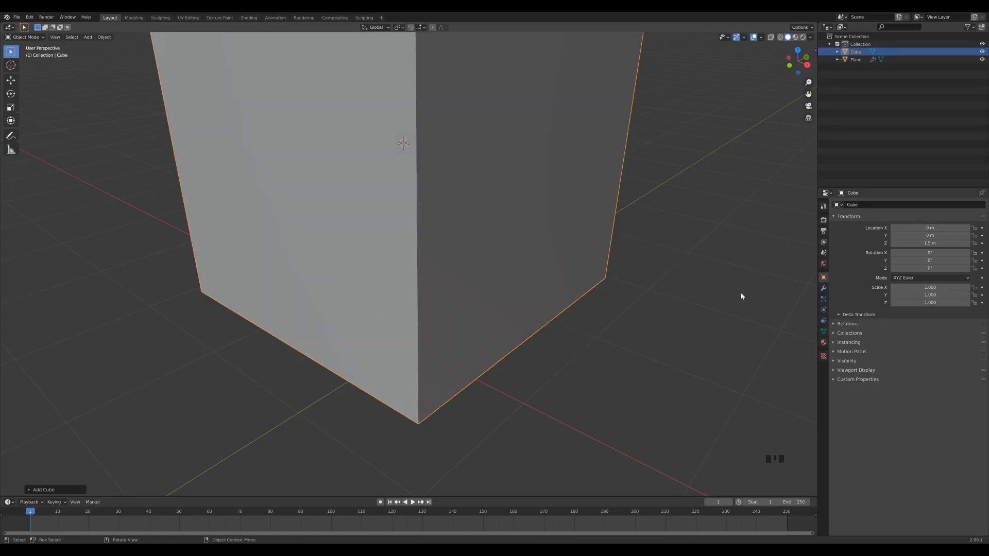
pyautogui.press('Tab')
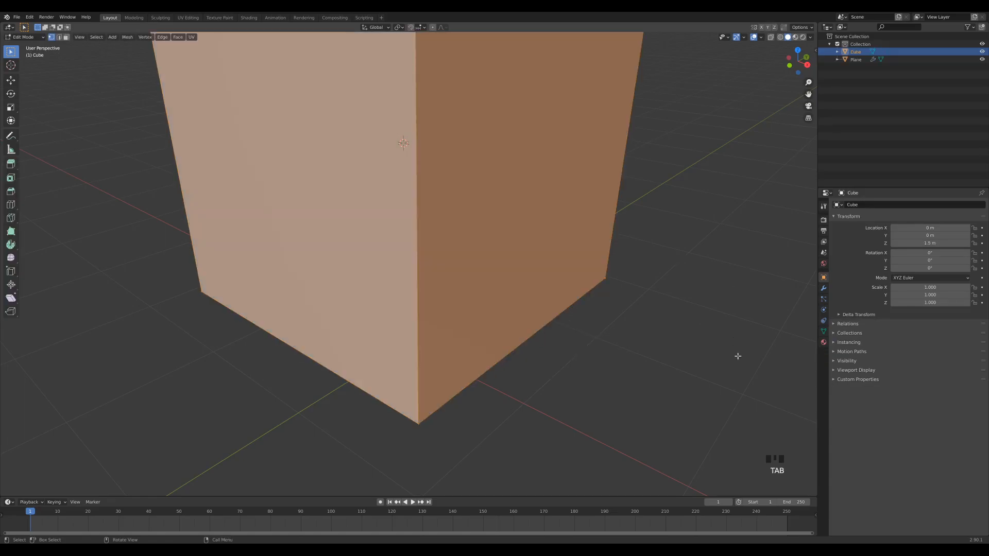
pyautogui.press('s')
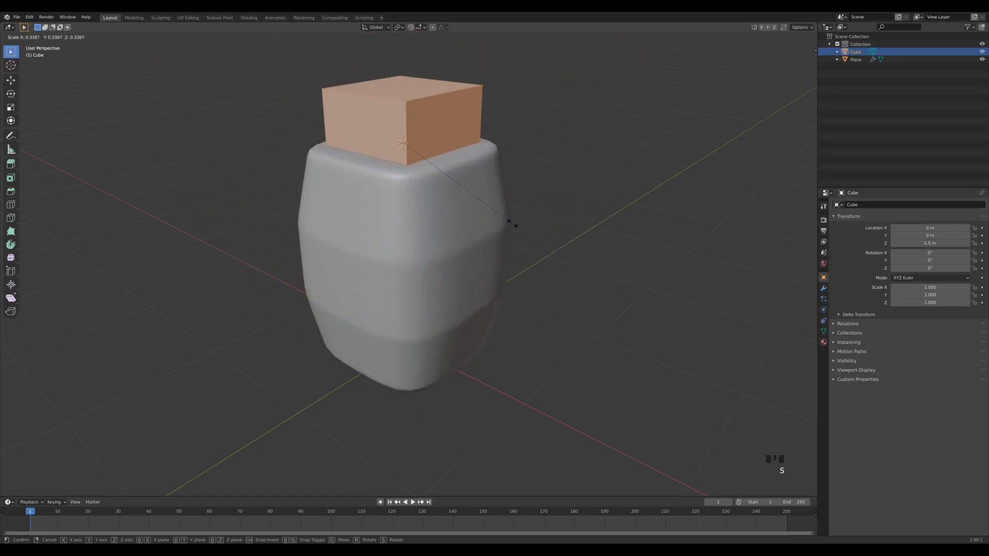
pyautogui.click(468, 181)
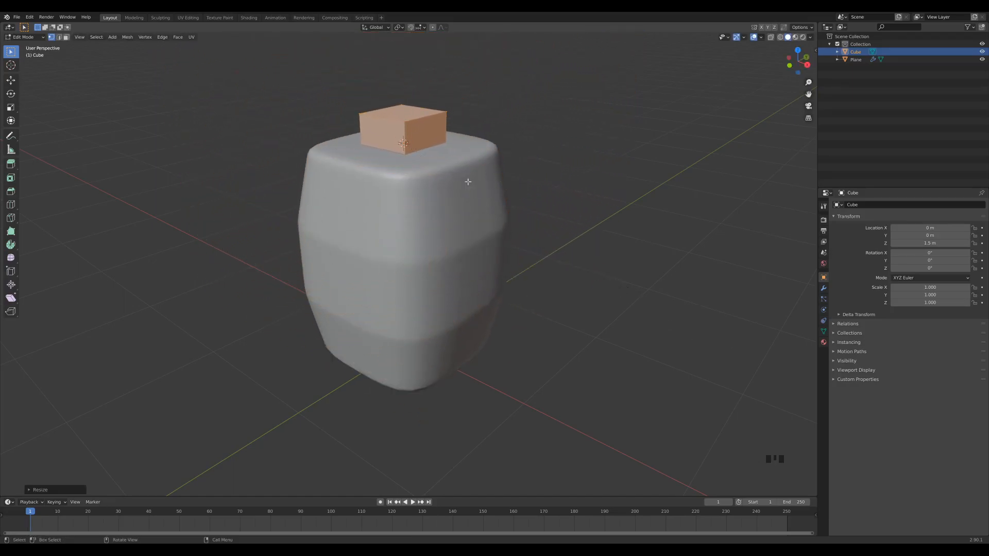
# From the top view, move the block along negative Y until it overlaps the middle of the barrel's front edge
pyautogui.press('KP_7')
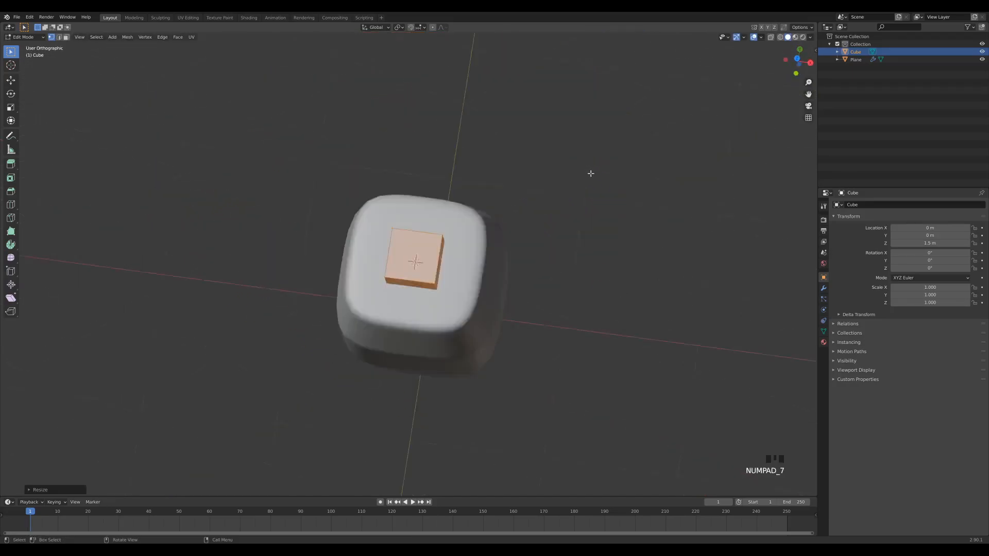
pyautogui.keyDown('shift'); pyautogui.moveTo(530, 239); pyautogui.dragTo(522, 194, button='middle'); pyautogui.keyUp('shift')
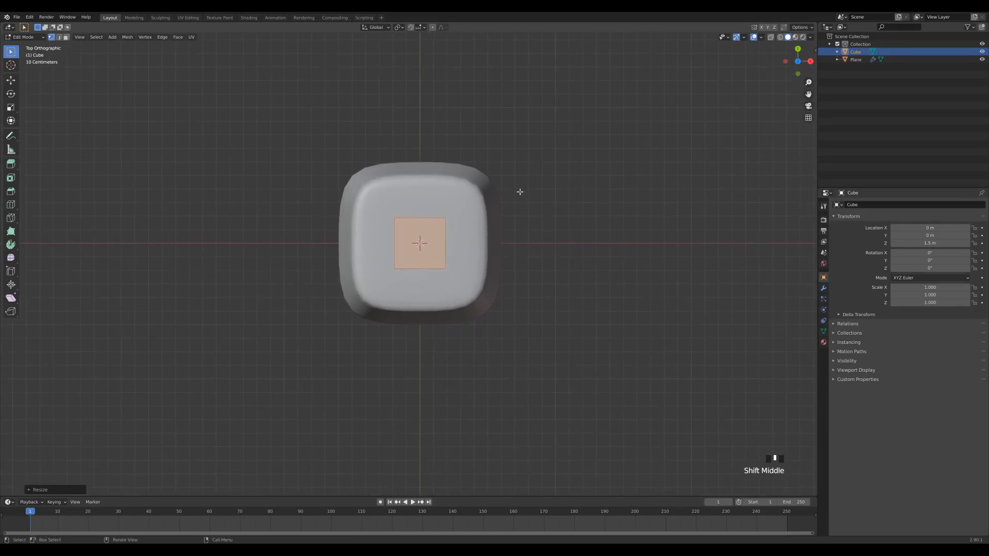
pyautogui.scroll(2, 518, 195)
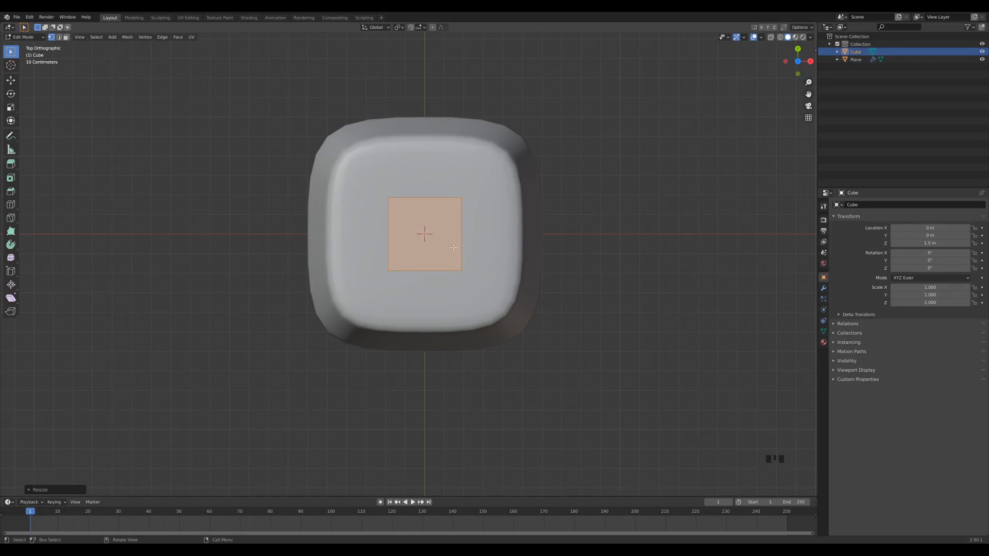
pyautogui.press('g')
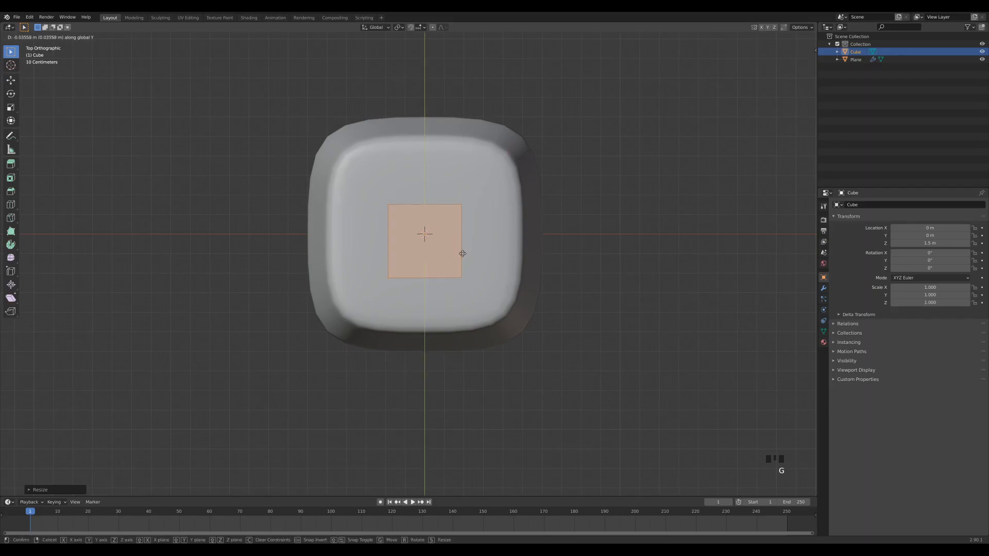
pyautogui.press('y')
pyautogui.click(454, 341)
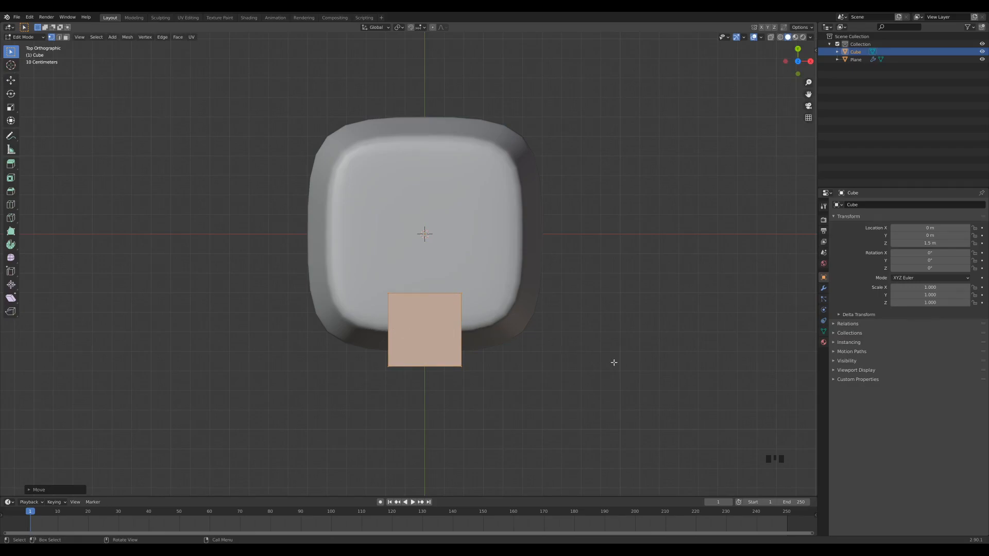
# Widen the block in X by about 1.62 and shrink it in Y and Z only, leaving out X
pyautogui.press('s')
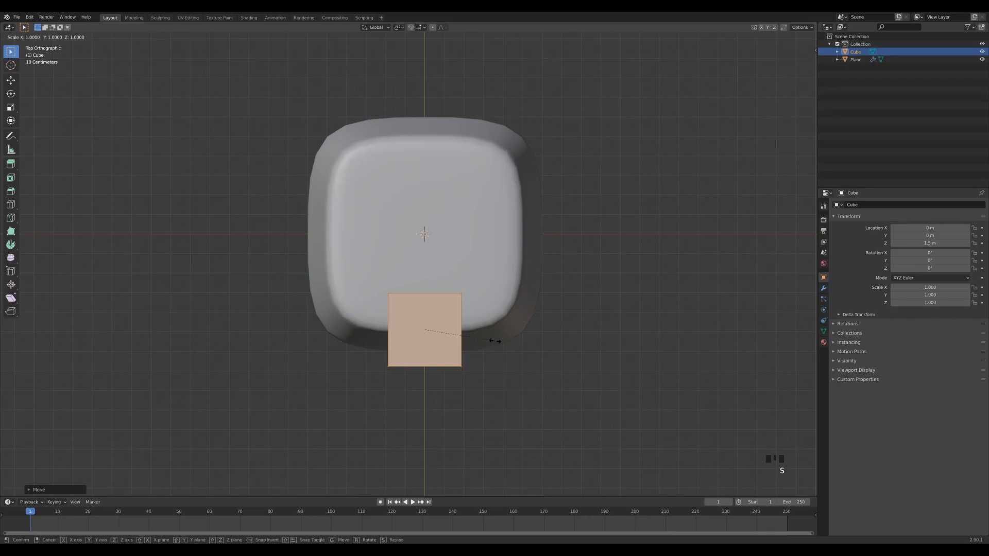
pyautogui.press('x')
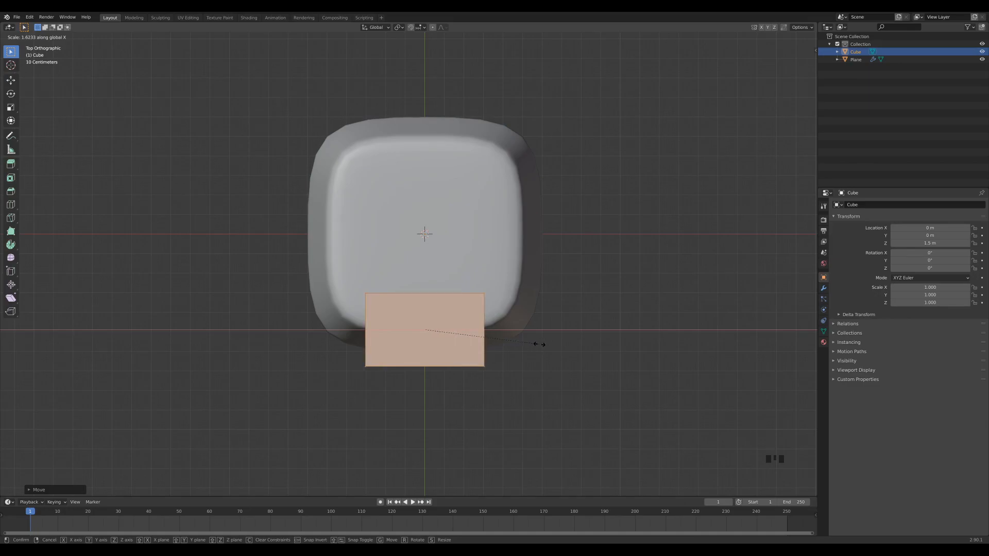
pyautogui.click(540, 346)
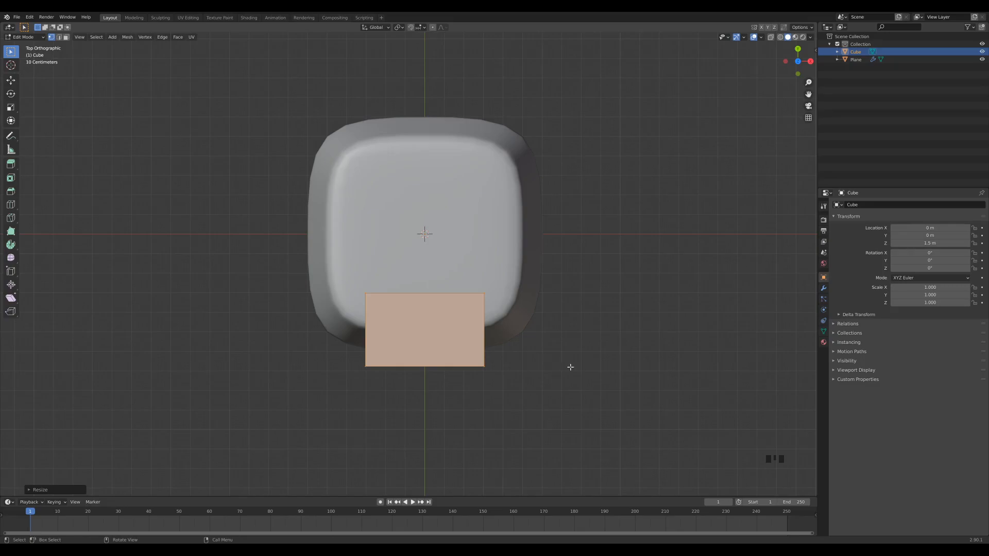
pyautogui.press('s')
pyautogui.hotkey('shift', 'x')
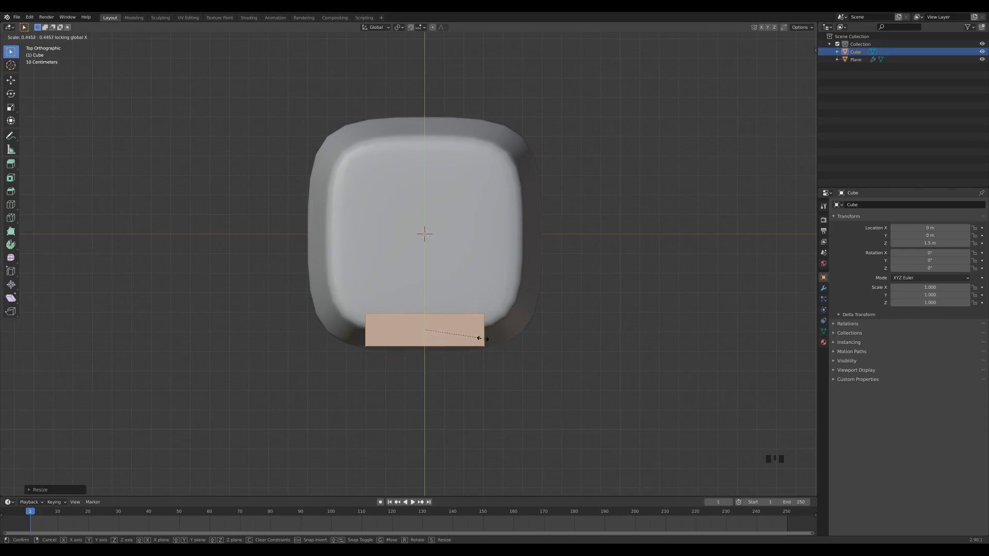
pyautogui.click(508, 346)
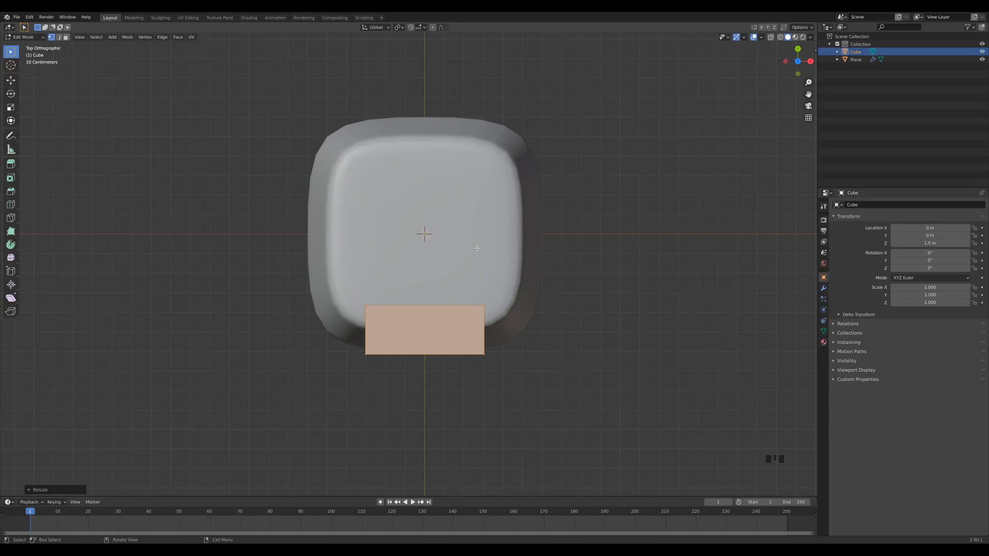
# With X-ray on, select the block's outer front vertices and scale them about 1.57 in X to form a trapezoid
pyautogui.press('z')
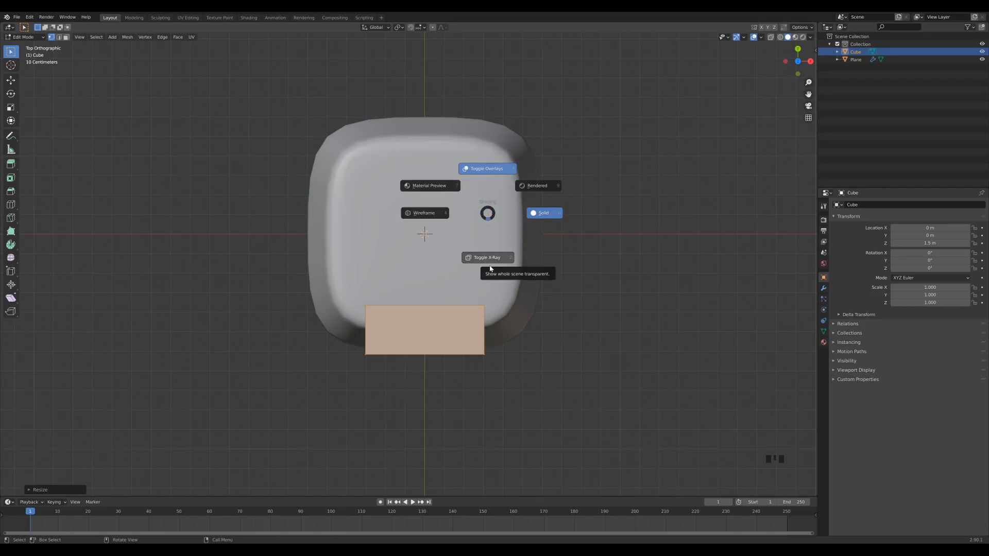
pyautogui.click(488, 313)
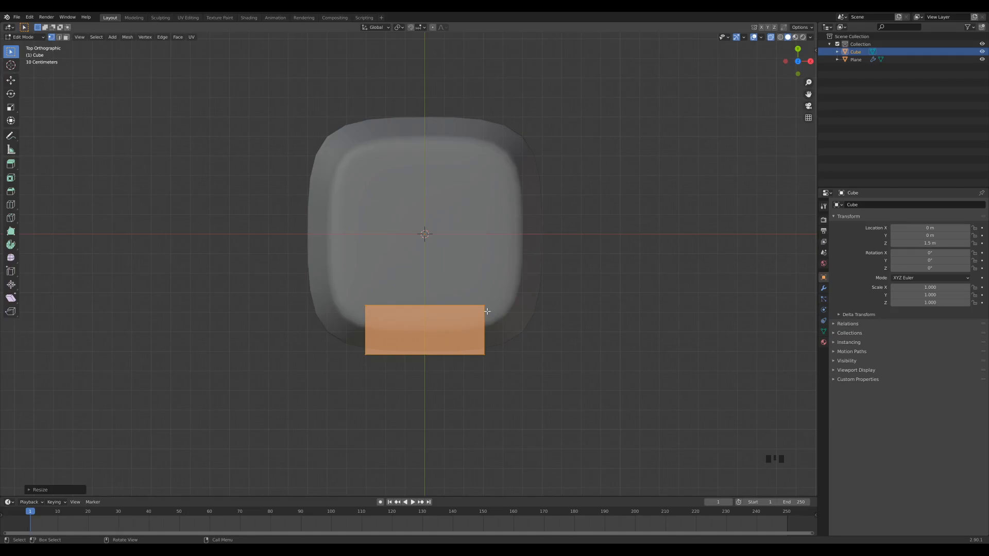
pyautogui.moveTo(317, 338); pyautogui.dragTo(574, 375)
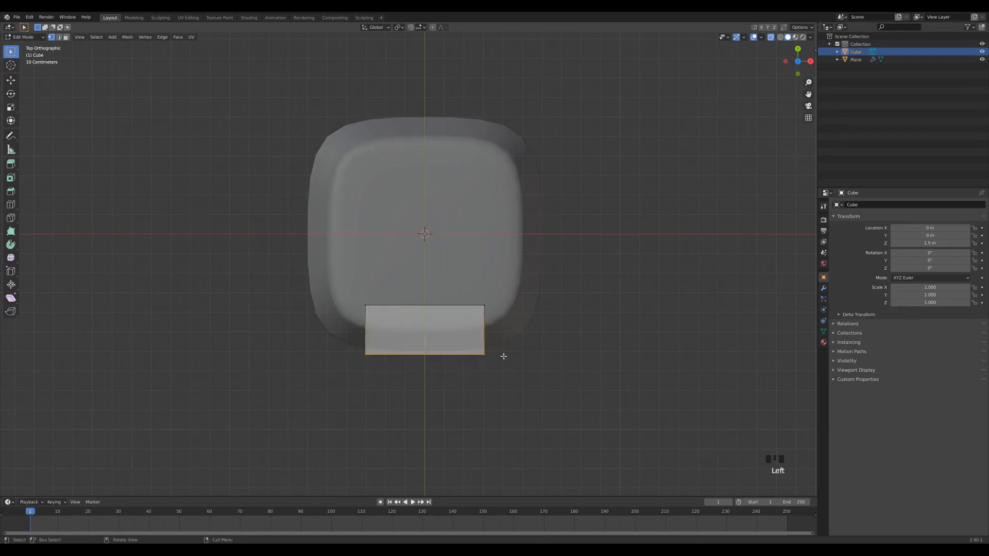
pyautogui.press('s')
pyautogui.press('x')
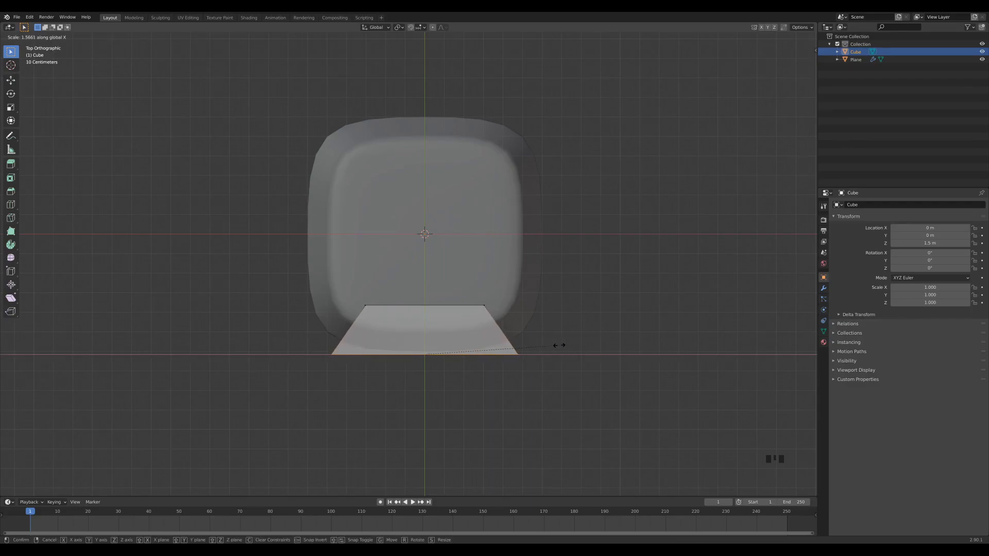
pyautogui.click(559, 345)
# View the tapered block in perspective, return to Object Mode and turn X-ray off
pyautogui.moveTo(556, 342); pyautogui.dragTo(510, 303, button='middle')
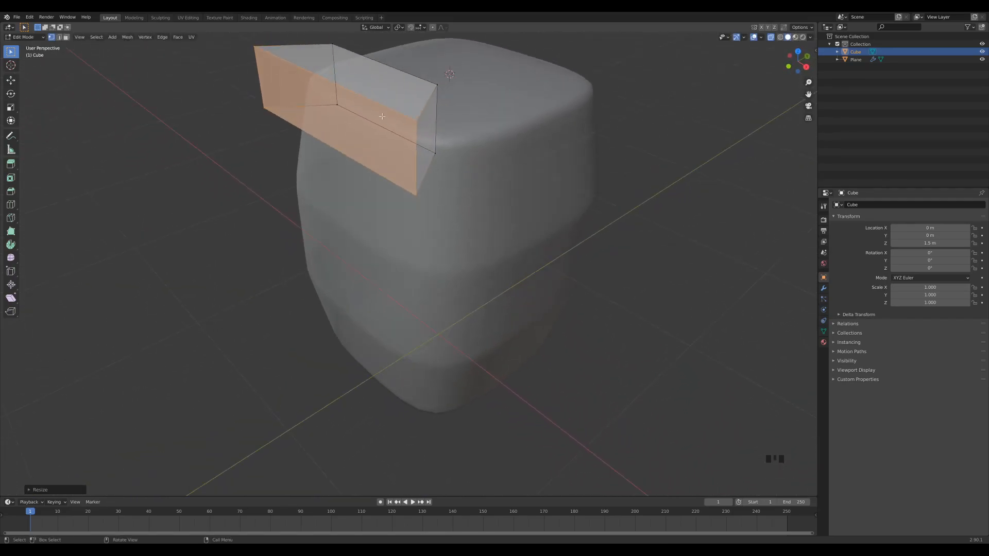
pyautogui.keyDown('shift'); pyautogui.moveTo(563, 221); pyautogui.dragTo(409, 230, button='middle'); pyautogui.keyUp('shift')
pyautogui.press('Tab')
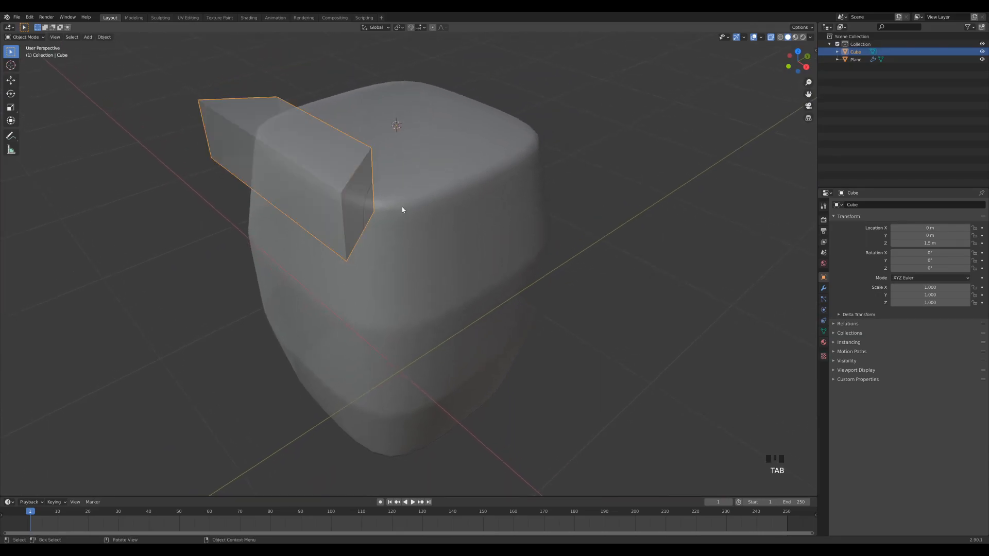
pyautogui.press('z')
pyautogui.click(450, 213)
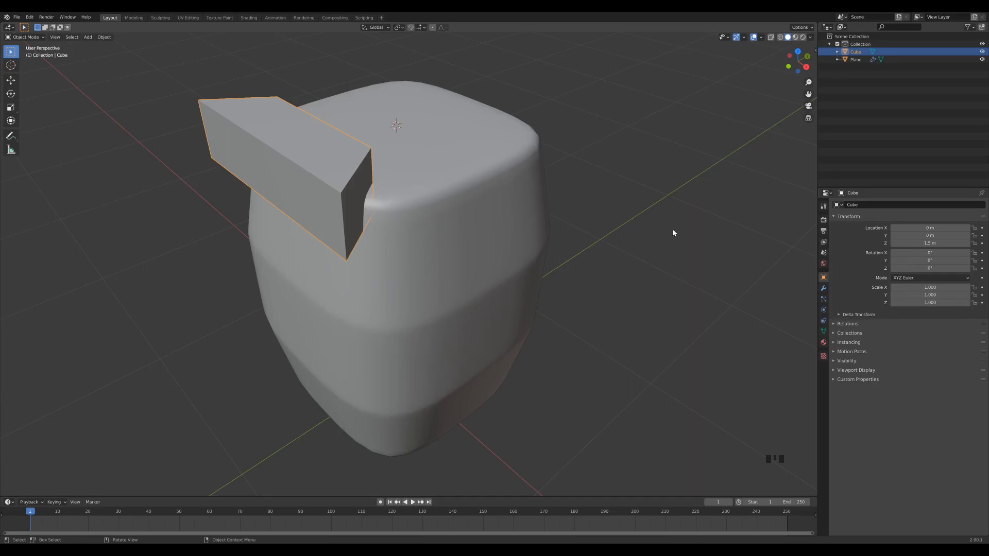
# Add a Boolean modifier to the barrel set to Difference with the tapered block as its object, and hide the block
pyautogui.click(830, 287)
pyautogui.click(823, 288)
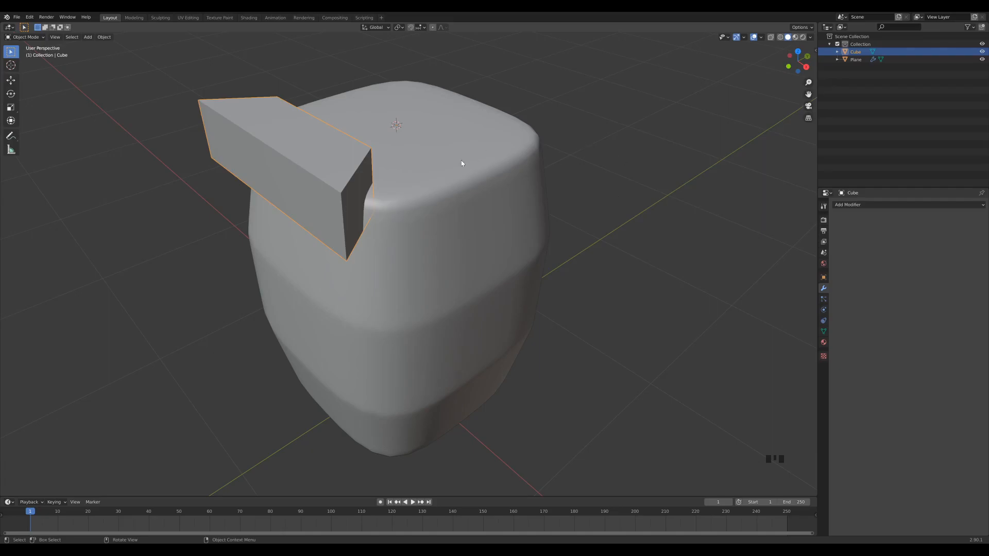
pyautogui.click(498, 160)
pyautogui.click(836, 218)
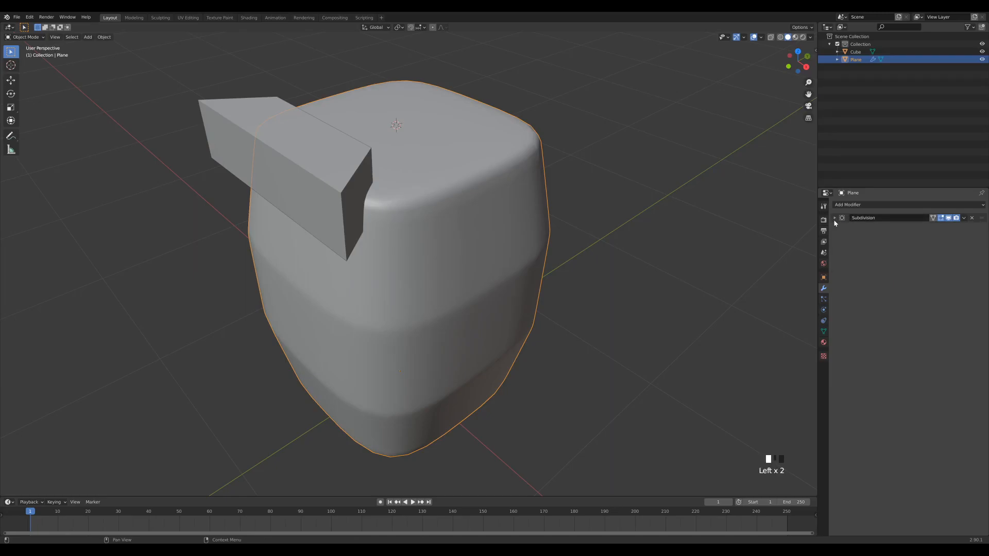
pyautogui.click(846, 205)
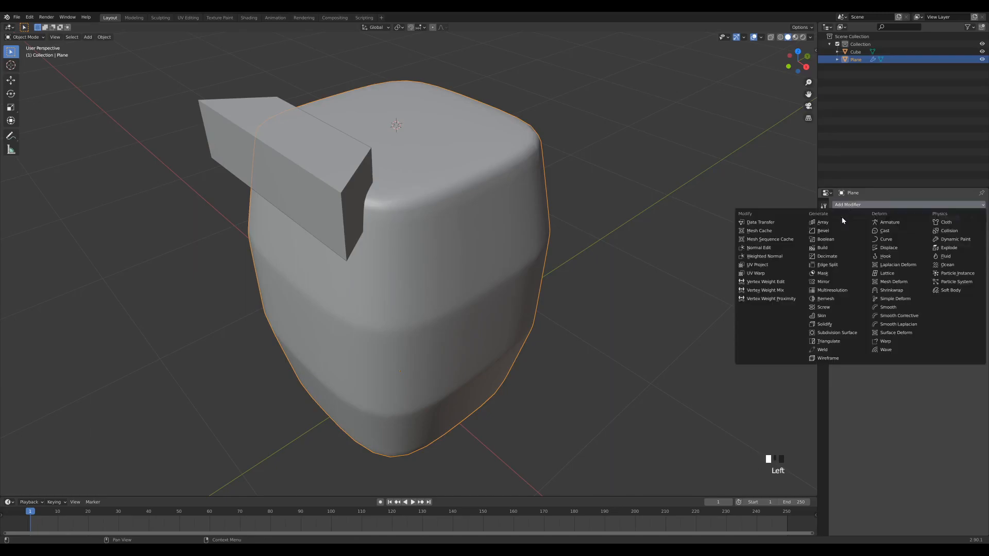
pyautogui.click(834, 240)
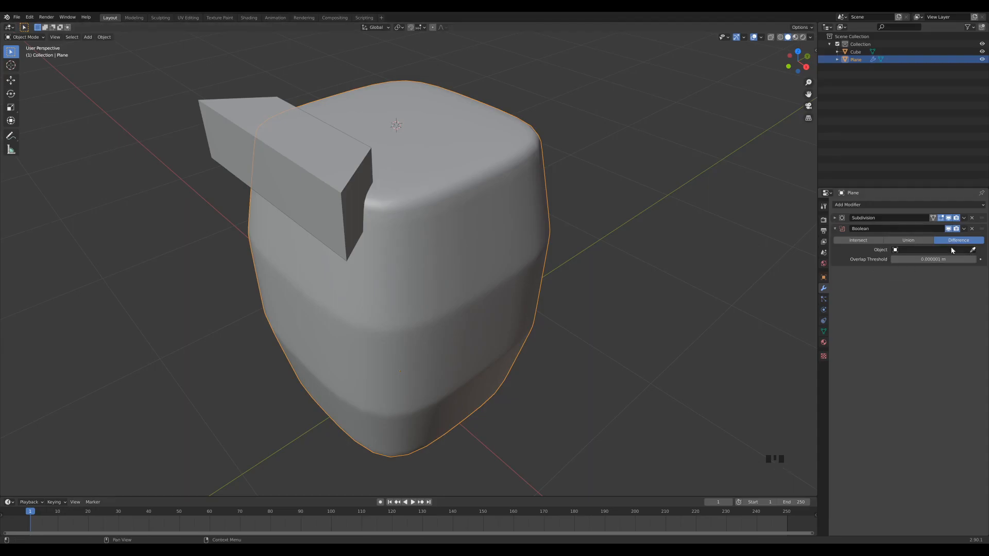
pyautogui.click(973, 251)
pyautogui.click(261, 106)
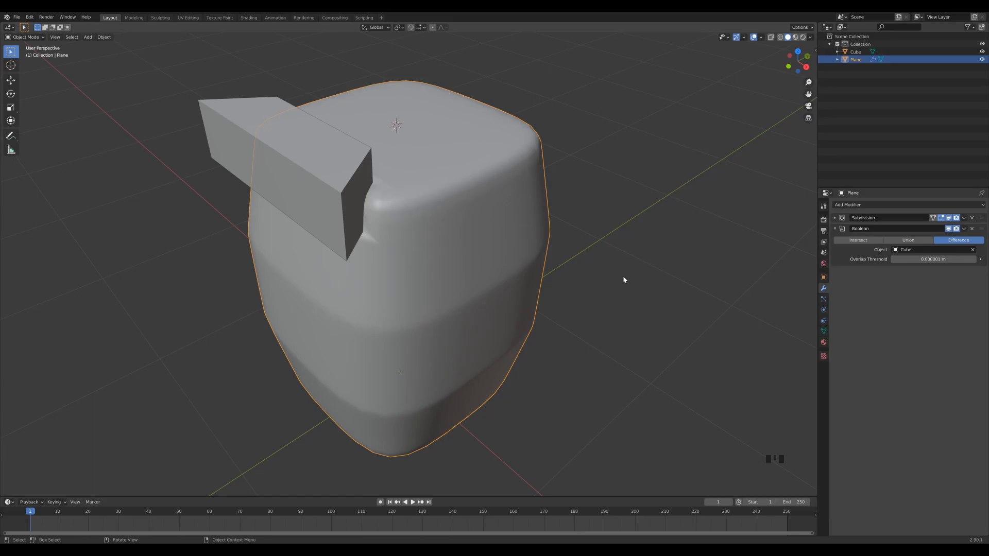
pyautogui.click(326, 174)
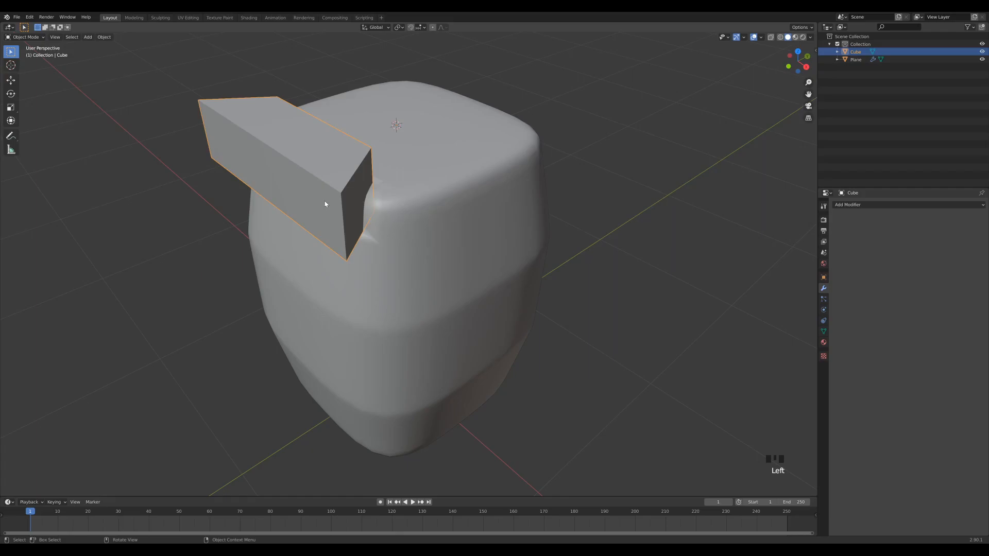
pyautogui.press('h')
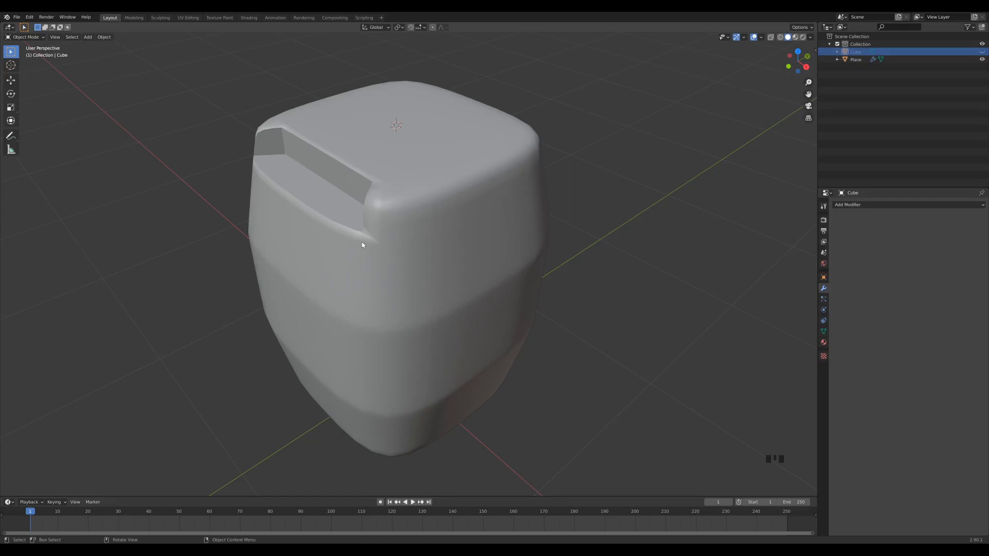
# Enable the Disable in Viewports and Disable in Renders restriction toggles for the Outliner
pyautogui.click(972, 28)
pyautogui.click(932, 53)
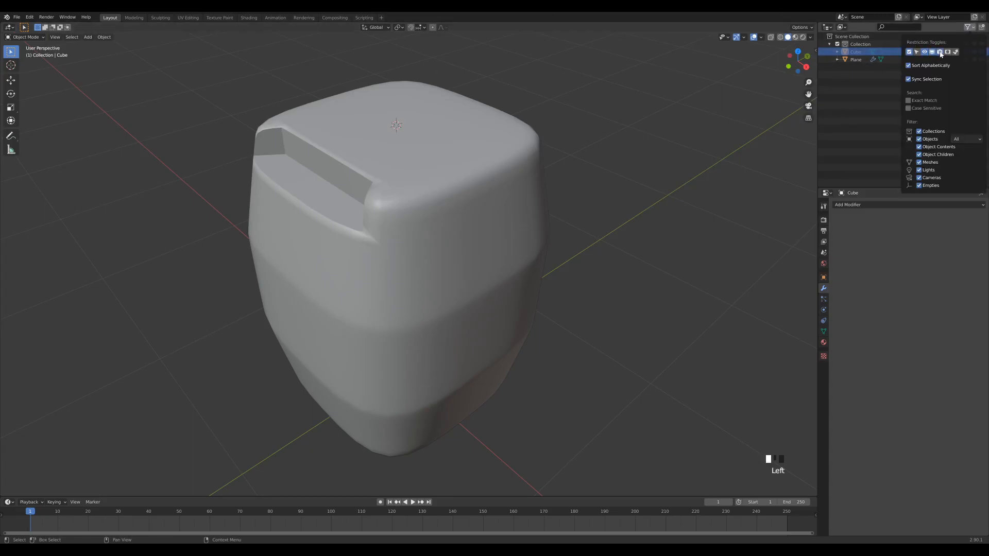
pyautogui.click(941, 54)
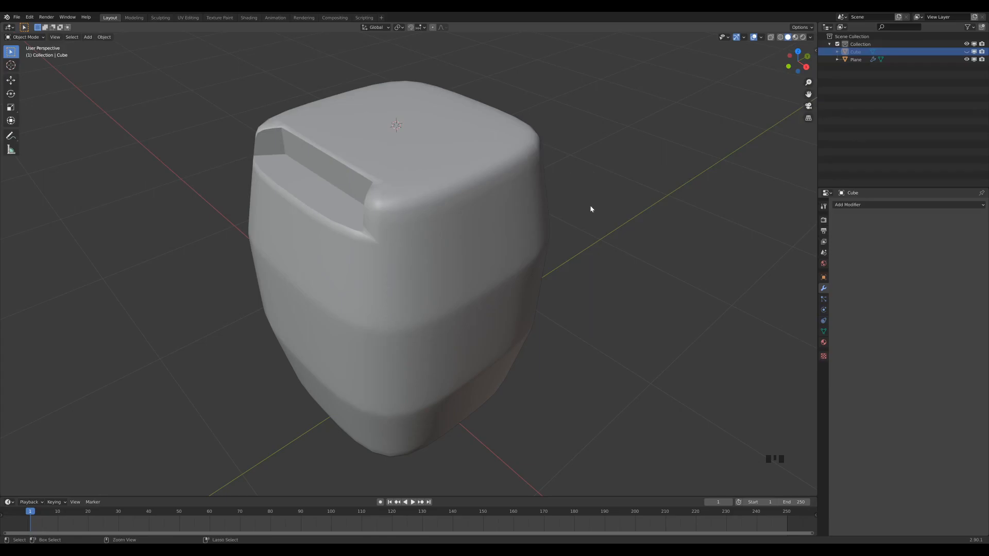
# Undo the block's hiding and its assignment as the Boolean object, and remove the Boolean modifier from the barrel
pyautogui.hotkey('ctrl', 'z')
pyautogui.hotkey('ctrl', 'z')
pyautogui.hotkey('ctrl', 'z')
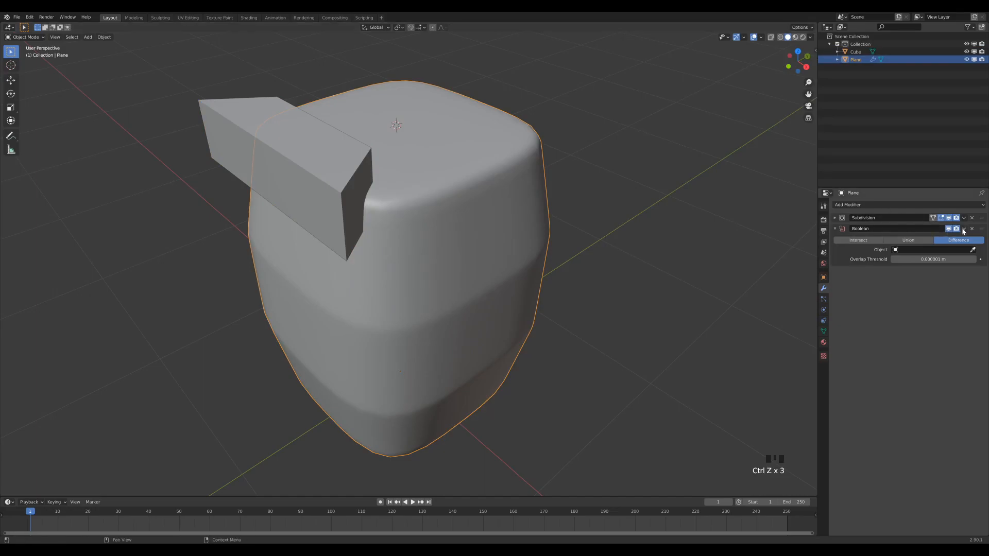
pyautogui.click(972, 230)
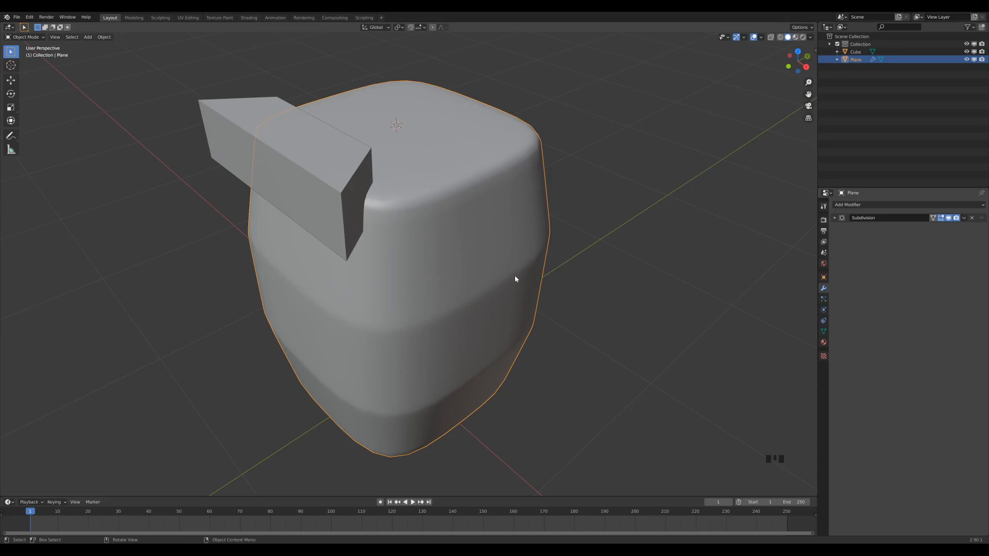
# Cut the tapered block out of the barrel with a Bool Tool Difference, trying Union before returning to Difference
pyautogui.click(327, 165)
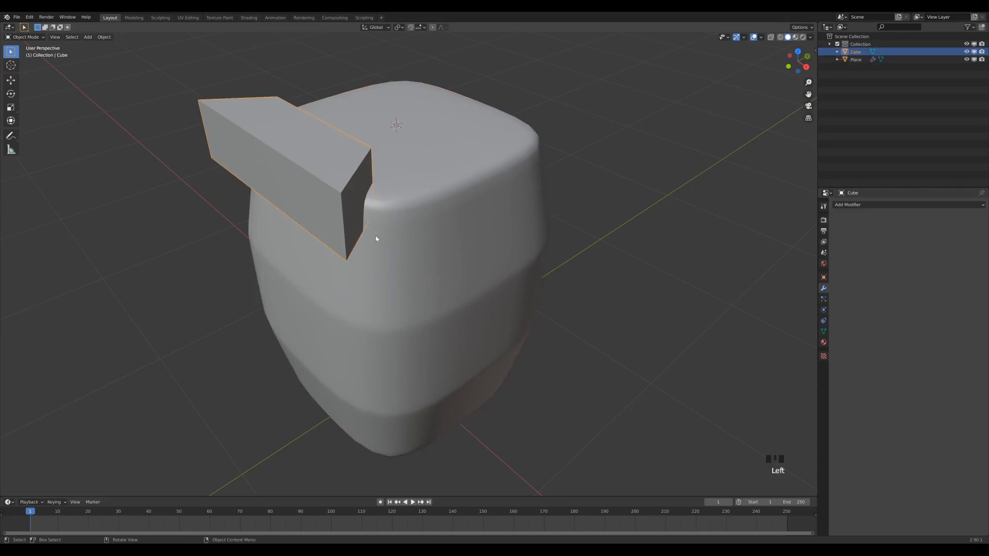
pyautogui.keyDown('shift'); pyautogui.click(470, 180); pyautogui.keyUp('shift')
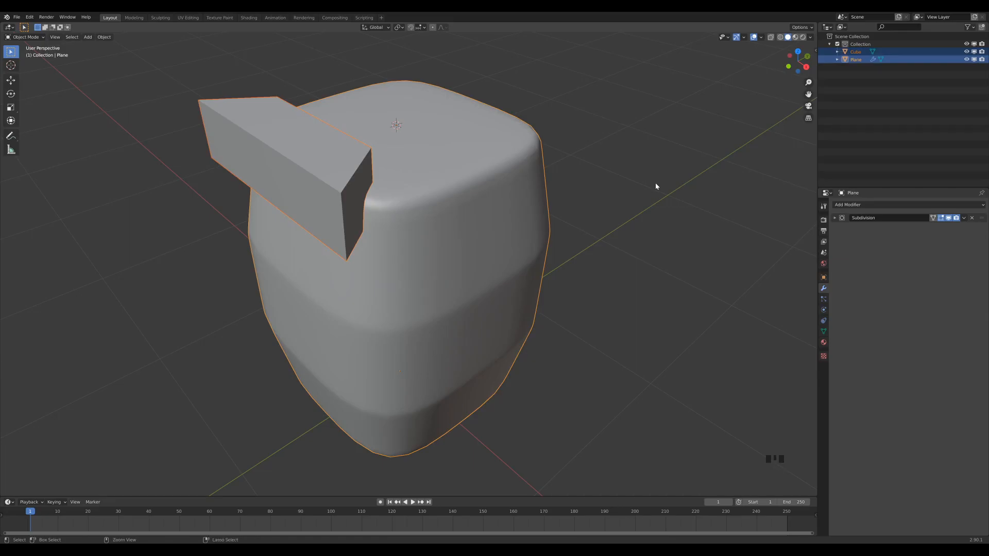
pyautogui.press('ctrl+KP_Subtract')
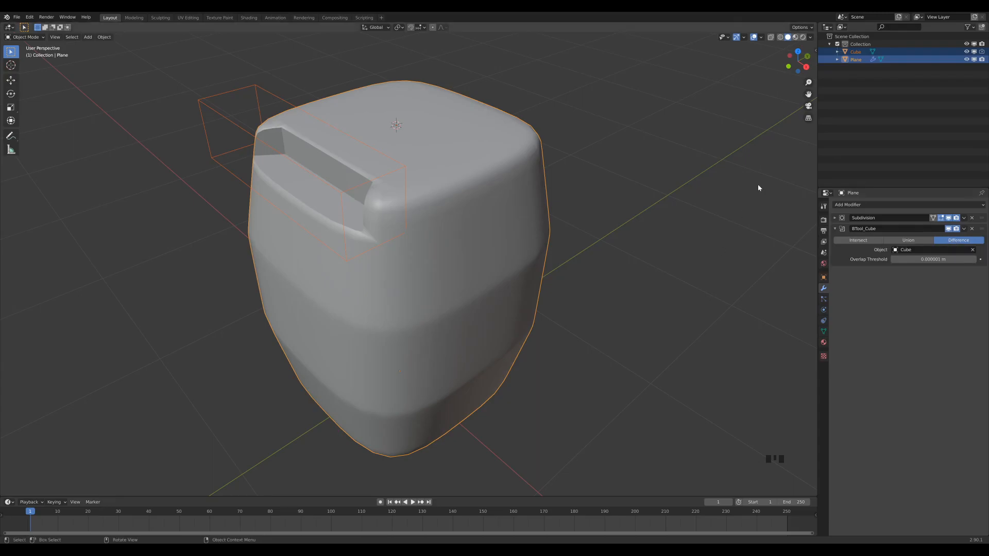
pyautogui.click(908, 240)
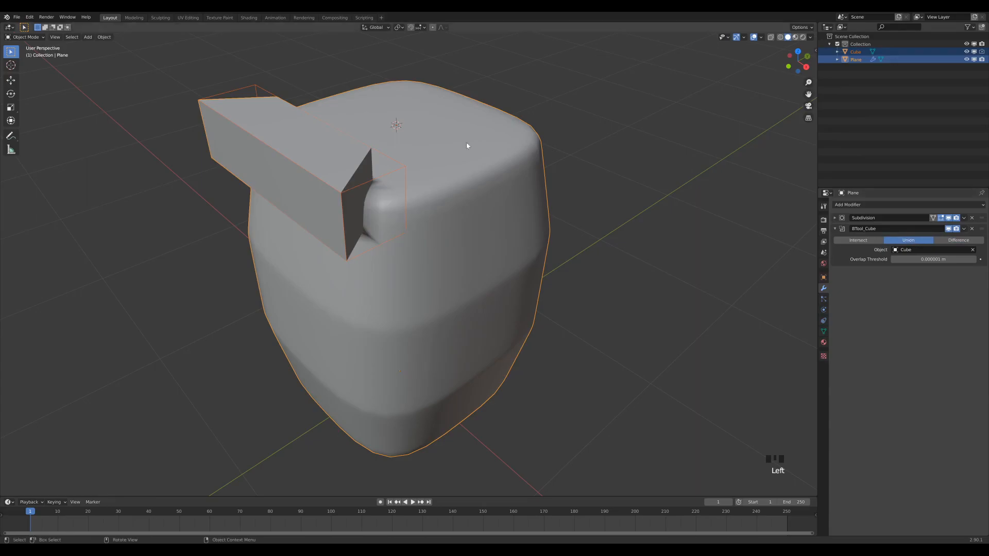
pyautogui.click(977, 241)
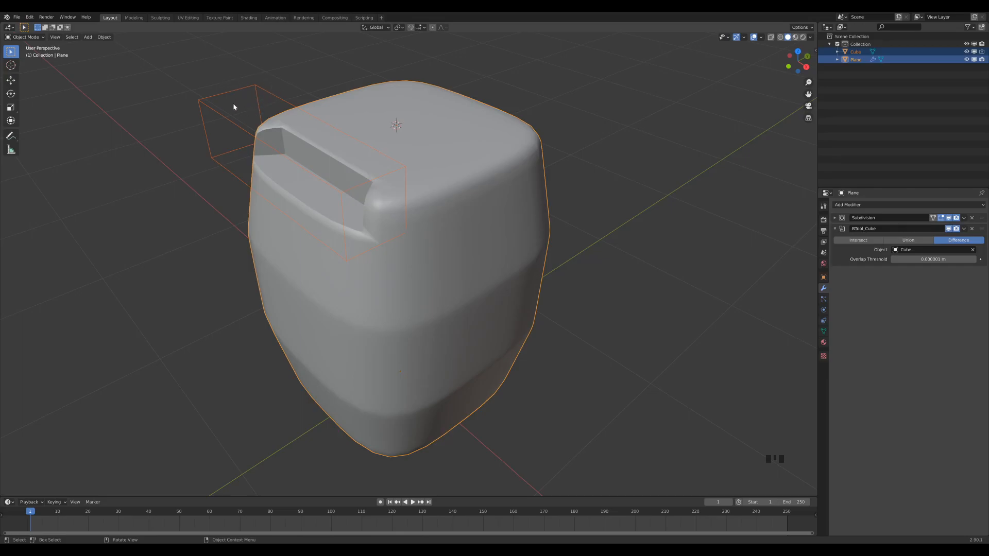
# Select only the cutter block by its bounding outline and examine its Viewport Display settings
pyautogui.click(254, 110)
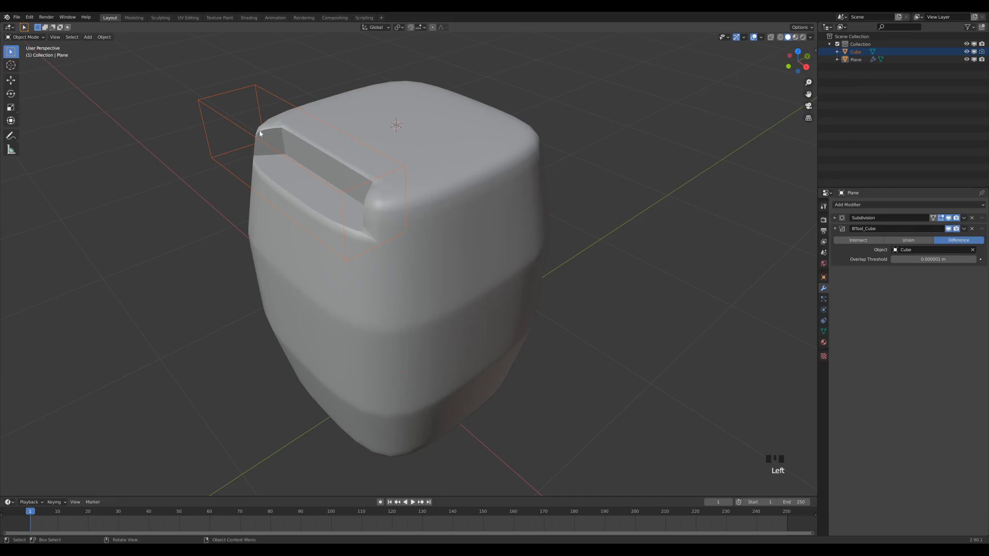
pyautogui.click(255, 84)
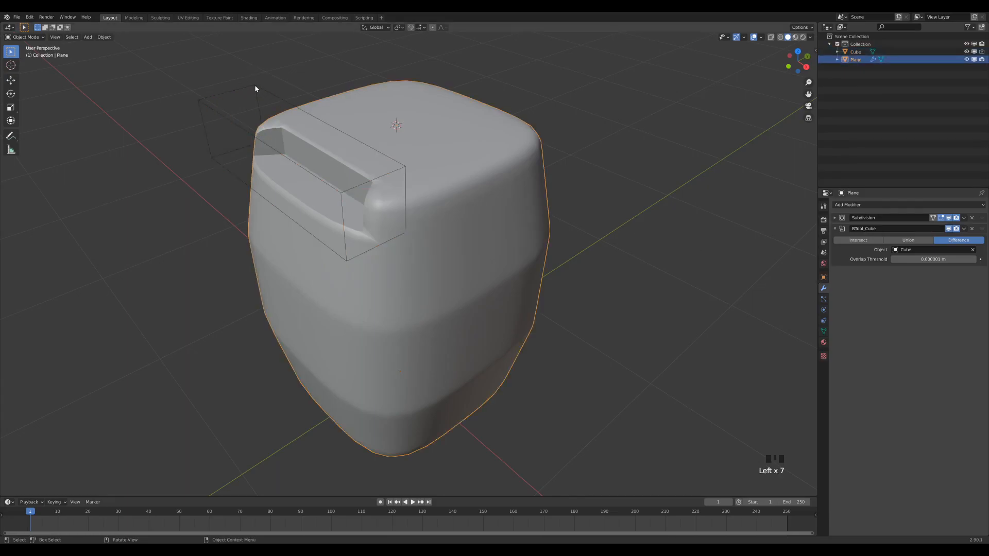
pyautogui.click(255, 85)
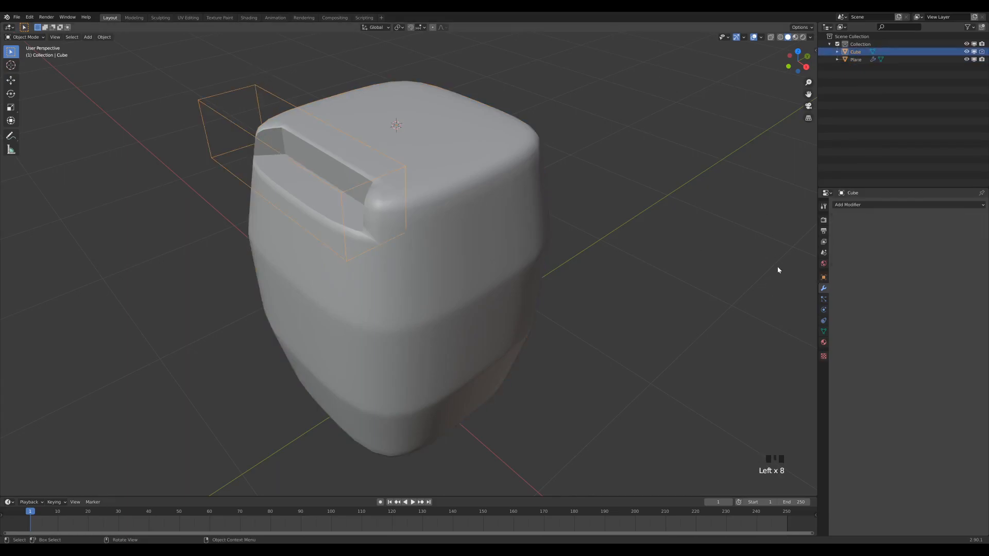
pyautogui.click(824, 277)
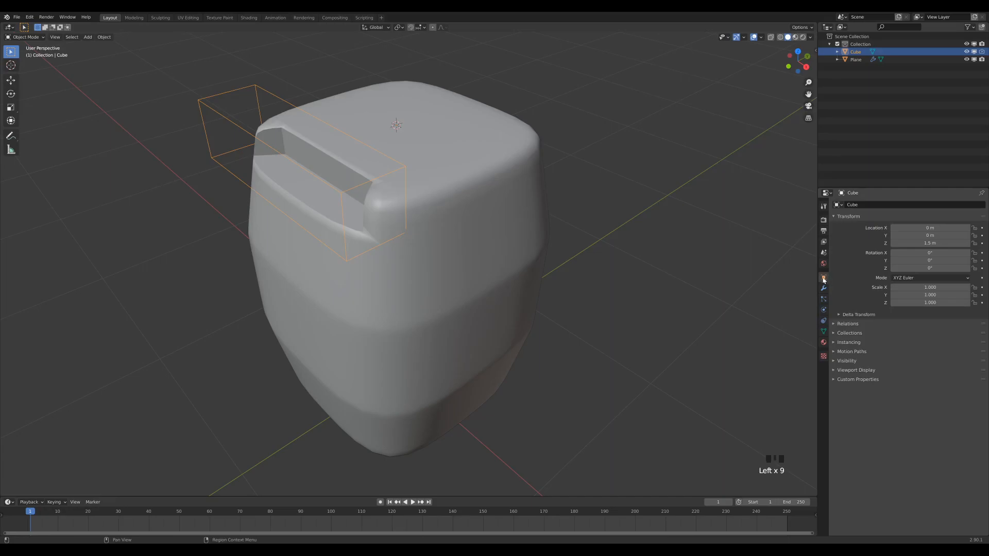
pyautogui.click(839, 370)
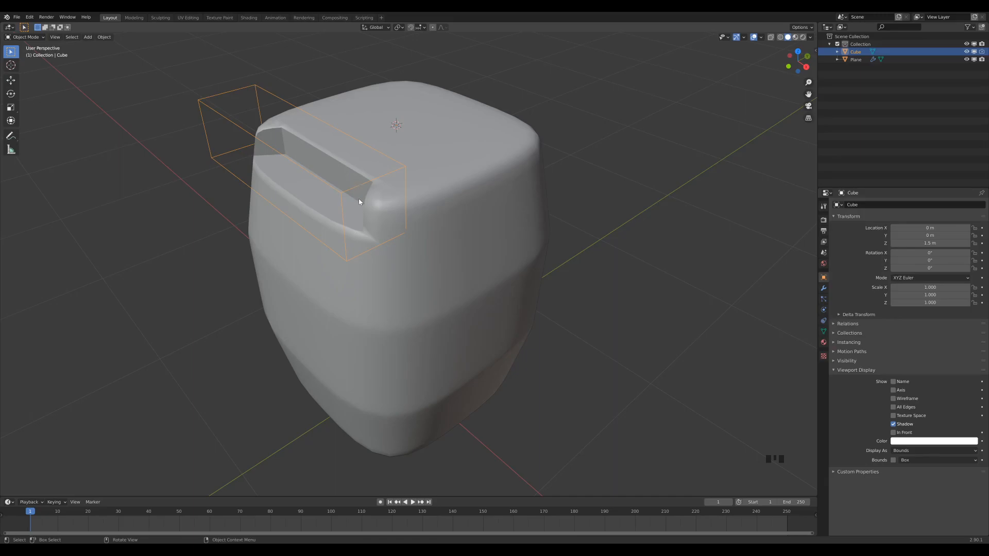
pyautogui.press('Tab')
pyautogui.press('s')
pyautogui.press('x')
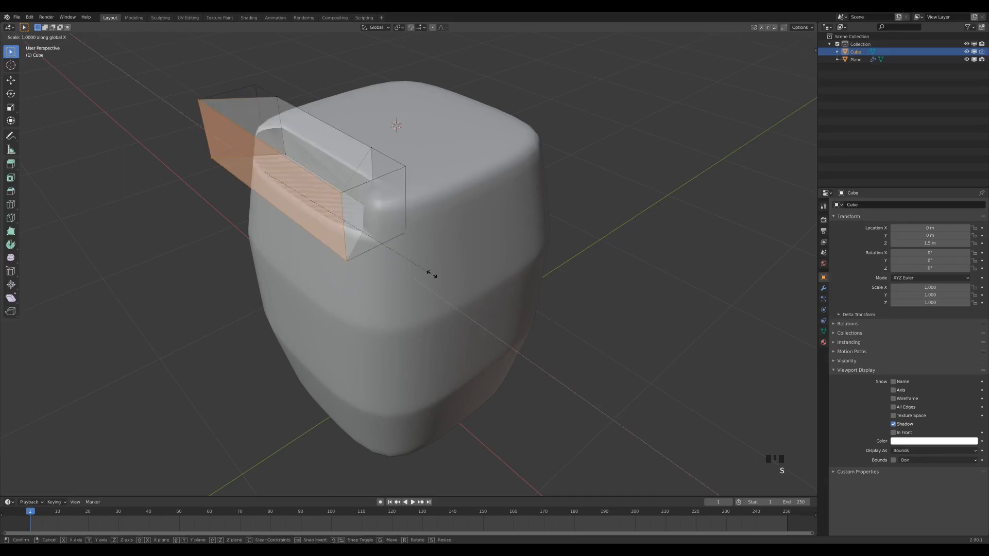
pyautogui.click(408, 259)
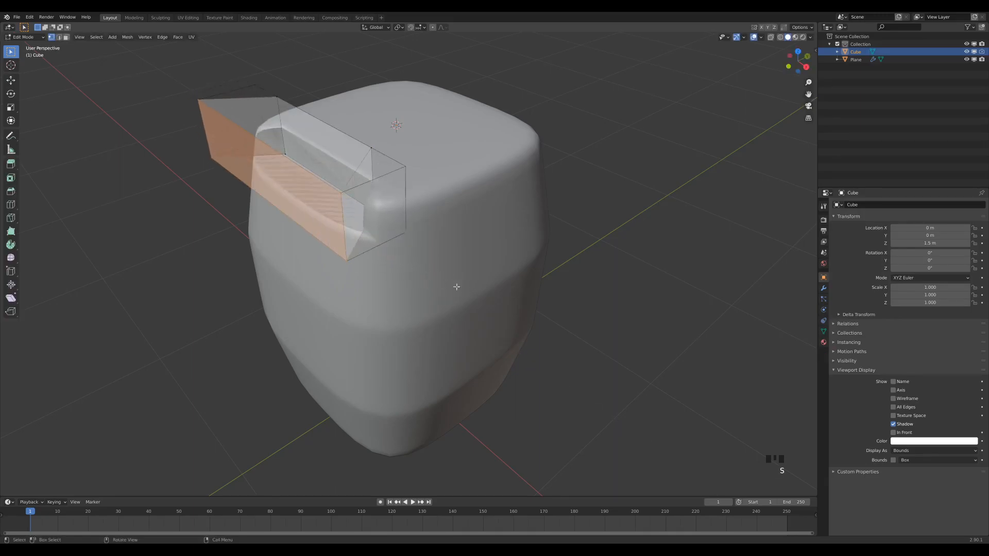
pyautogui.press('Tab')
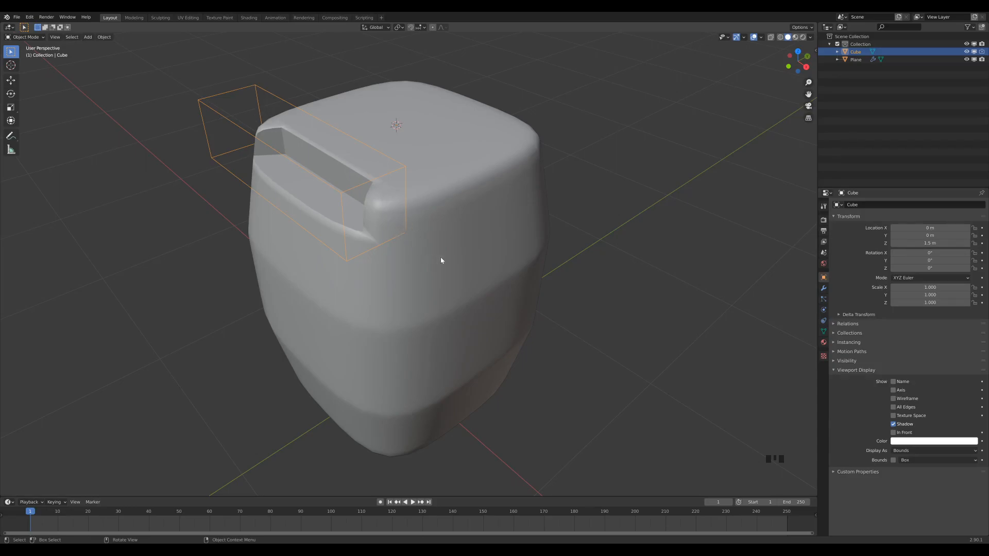
# Turn on Auto Smooth for the barrel's normals and set its angle to 45°
pyautogui.click(455, 174)
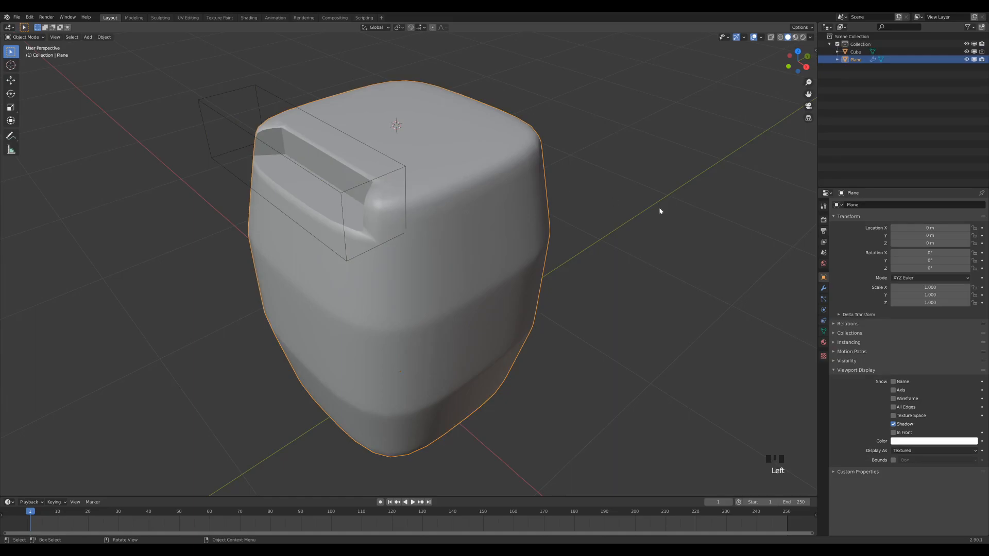
pyautogui.click(823, 332)
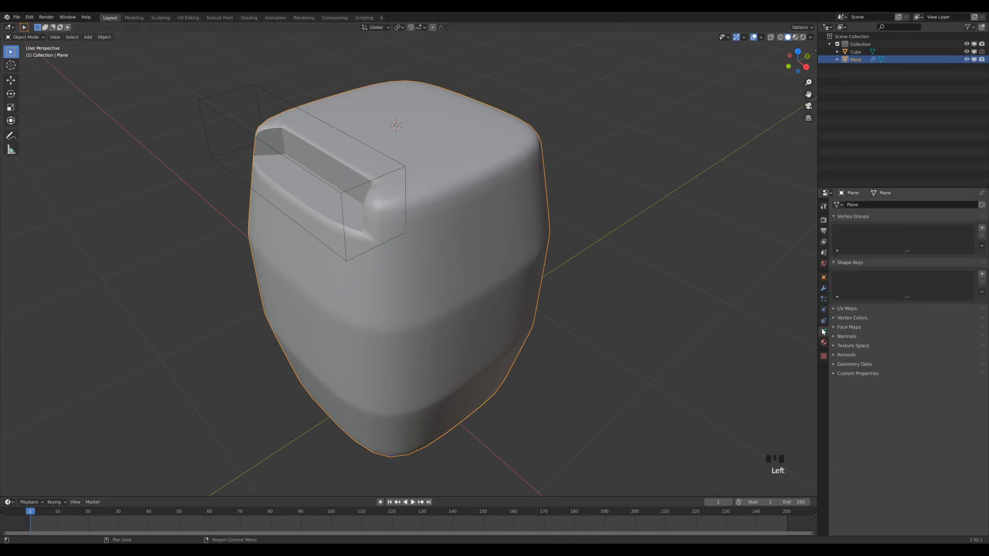
pyautogui.click(842, 337)
pyautogui.click(893, 349)
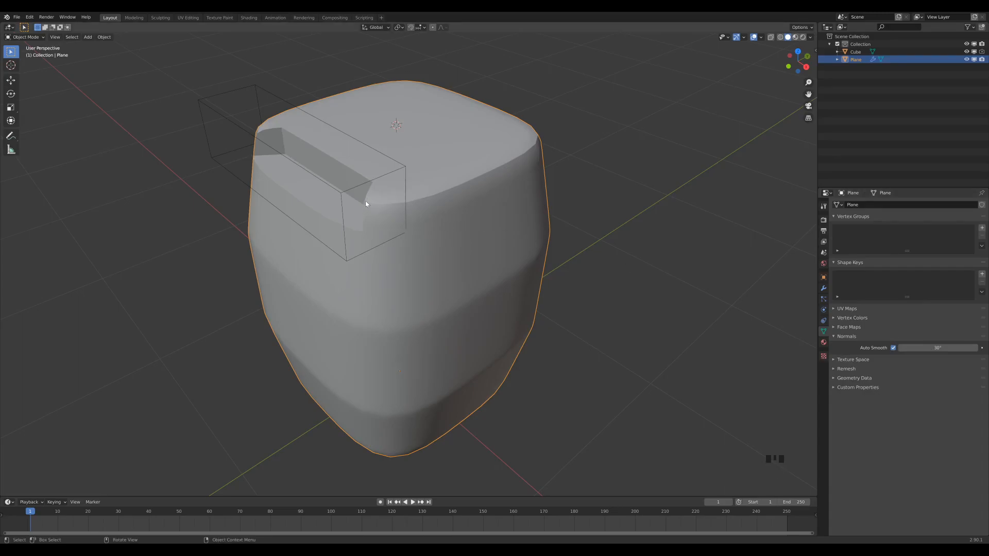
pyautogui.click(938, 349)
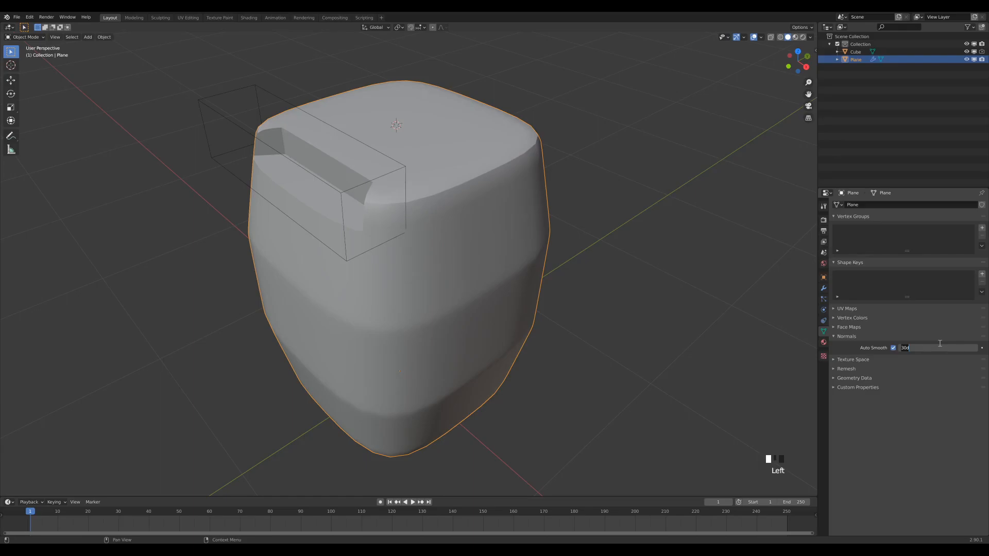
pyautogui.write('45')
pyautogui.press('Return')
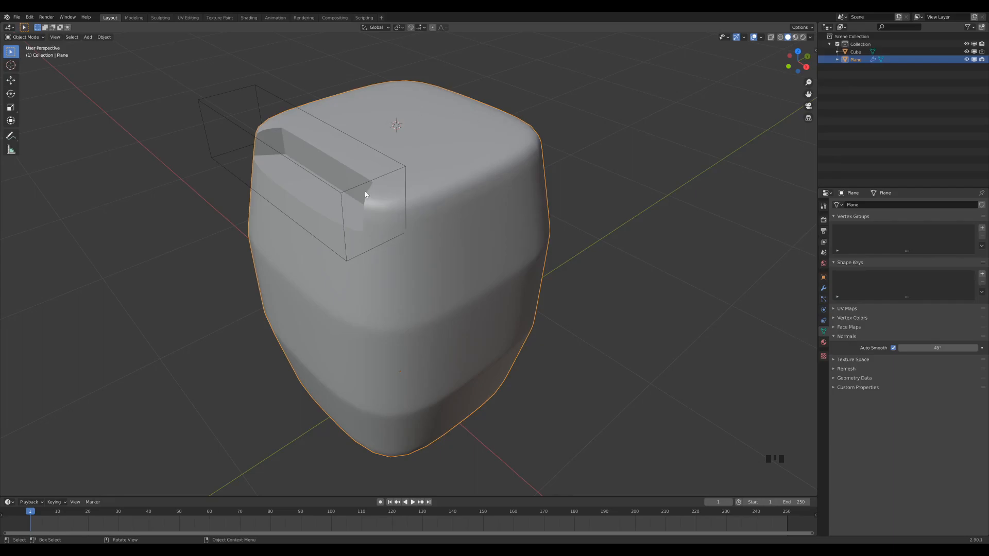
# Inspect the notch up close and add a Bevel modifier to the barrel below the Bool Tool modifier
pyautogui.moveTo(365, 196); pyautogui.dragTo(364, 166, button='middle')
pyautogui.scroll(4, 411, 215)
pyautogui.keyDown('shift'); pyautogui.moveTo(410, 214); pyautogui.dragTo(476, 281, button='middle'); pyautogui.keyUp('shift')
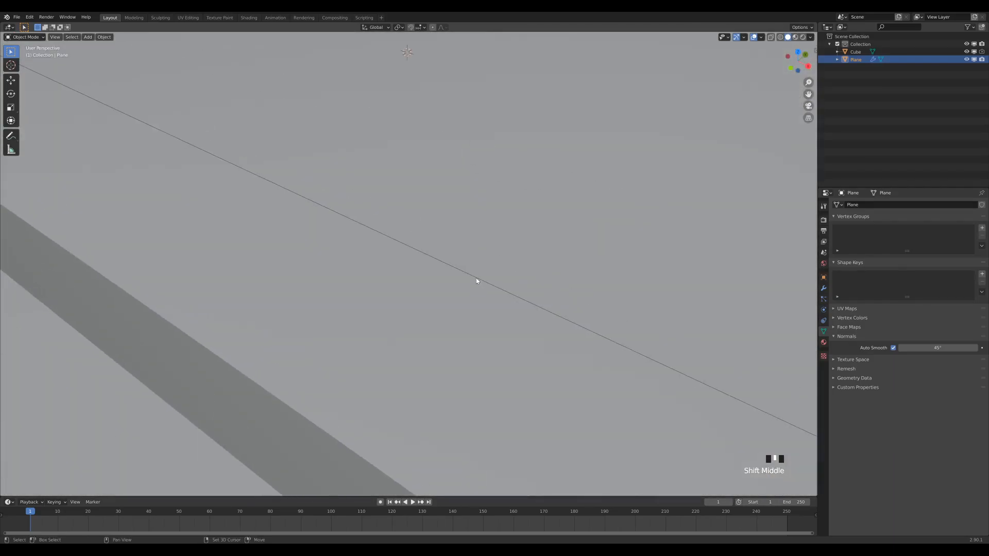
pyautogui.scroll(-2, 351, 327)
pyautogui.scroll(-2, 382, 332)
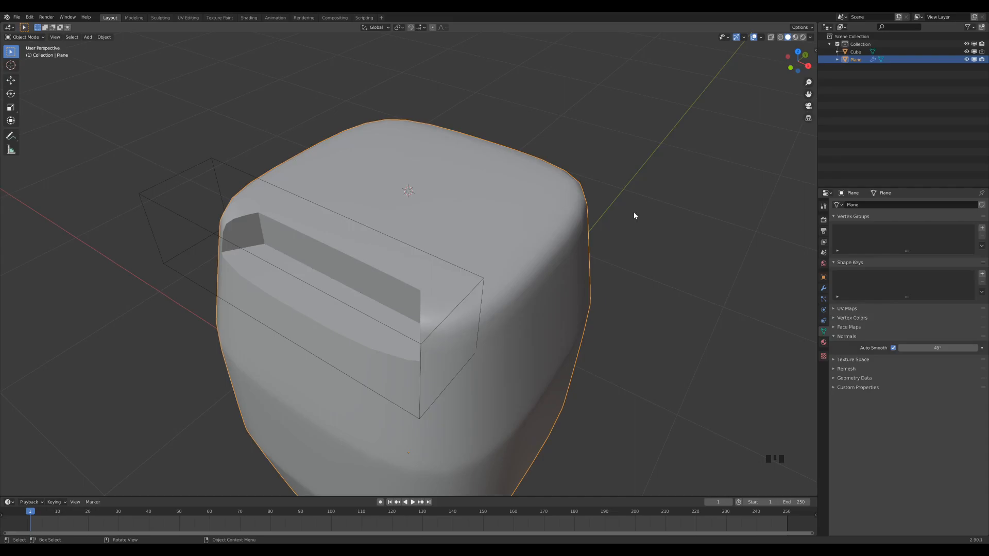
pyautogui.click(821, 289)
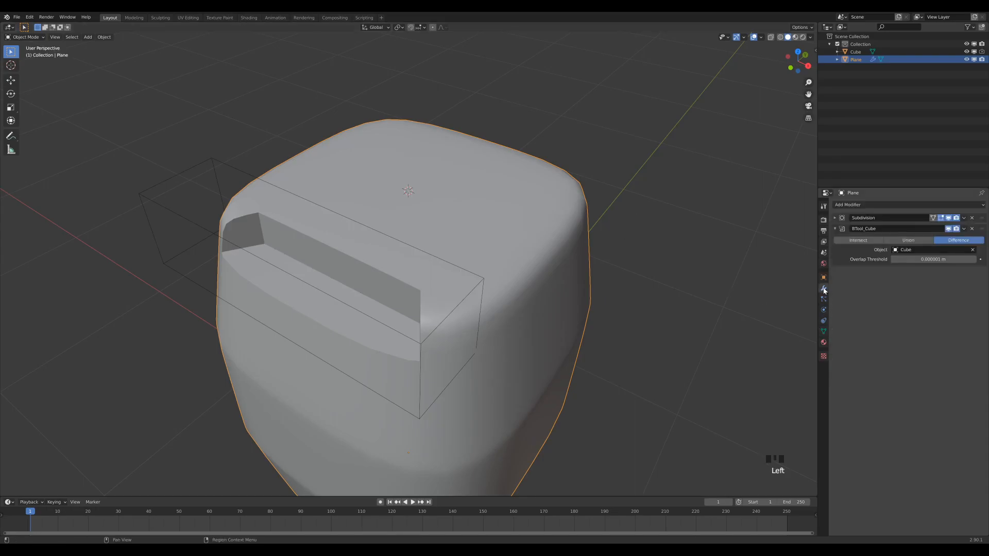
pyautogui.click(836, 230)
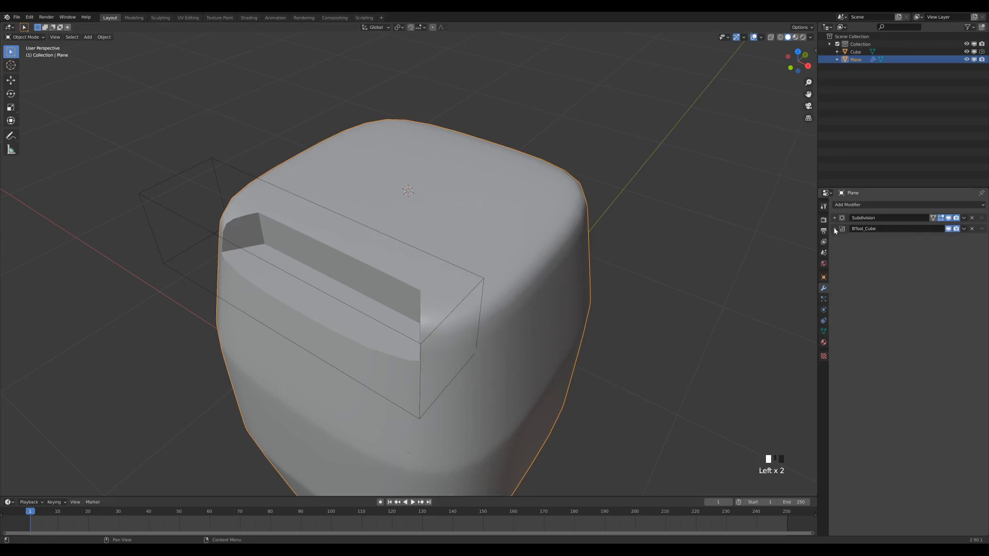
pyautogui.click(855, 205)
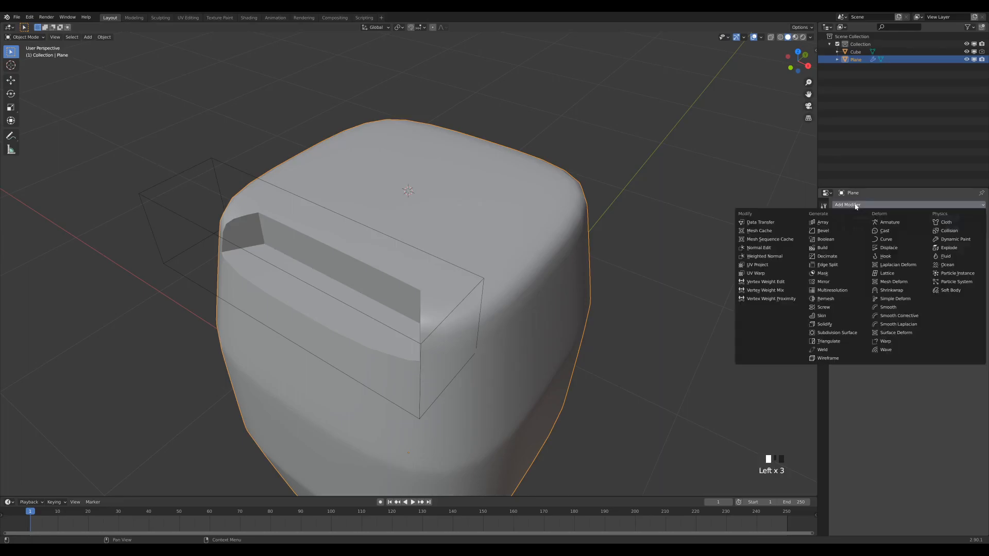
pyautogui.click(826, 235)
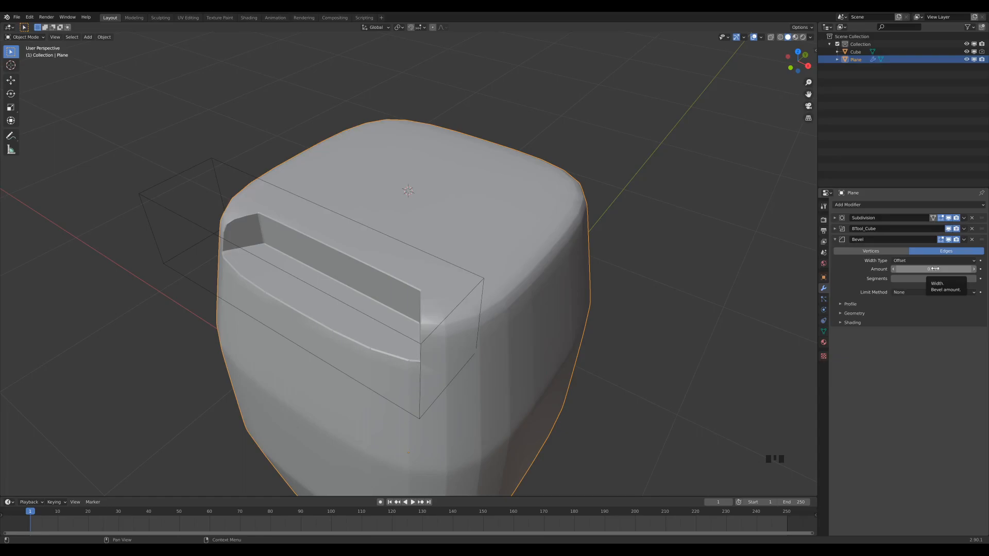
# Turn off Clamp Overlap for the barrel's Bevel modifier and set its amount to 0.003 m
pyautogui.click(857, 315)
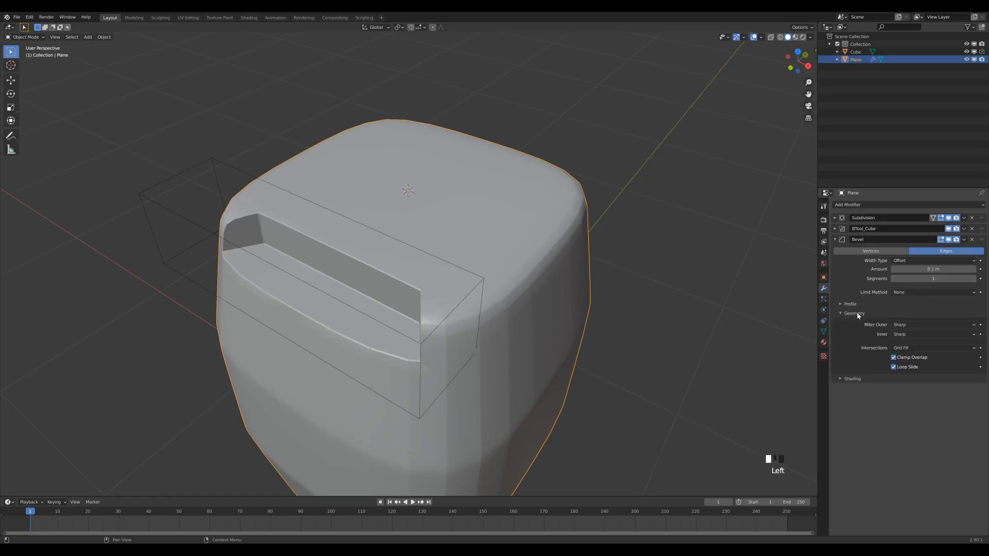
pyautogui.click(894, 358)
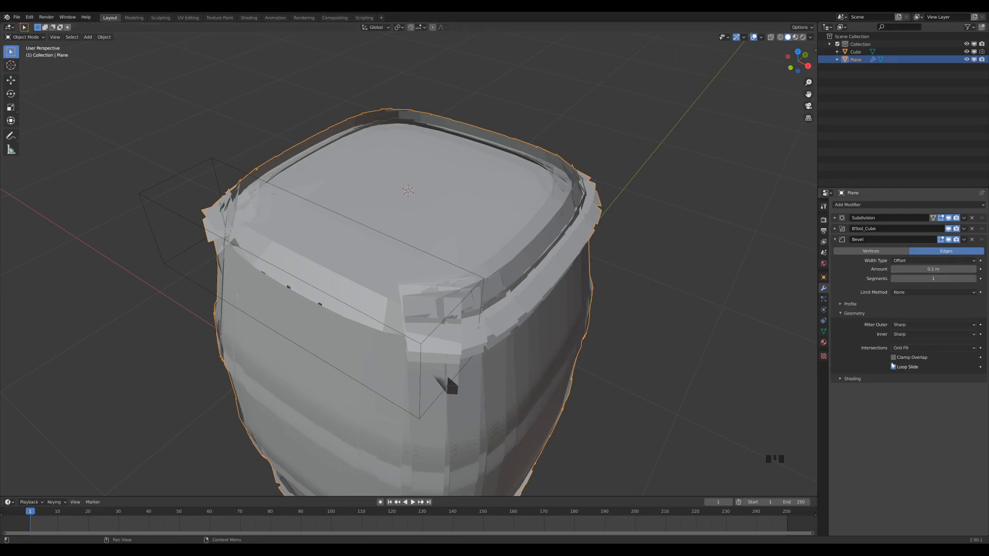
pyautogui.keyDown('shift'); pyautogui.moveTo(927, 269); pyautogui.dragTo(848, 269); pyautogui.keyUp('shift')
pyautogui.keyDown('shift'); pyautogui.moveTo(948, 268); pyautogui.dragTo(947, 269); pyautogui.keyUp('shift')
pyautogui.click(948, 268)
pyautogui.write('0.003')
pyautogui.press('Return')
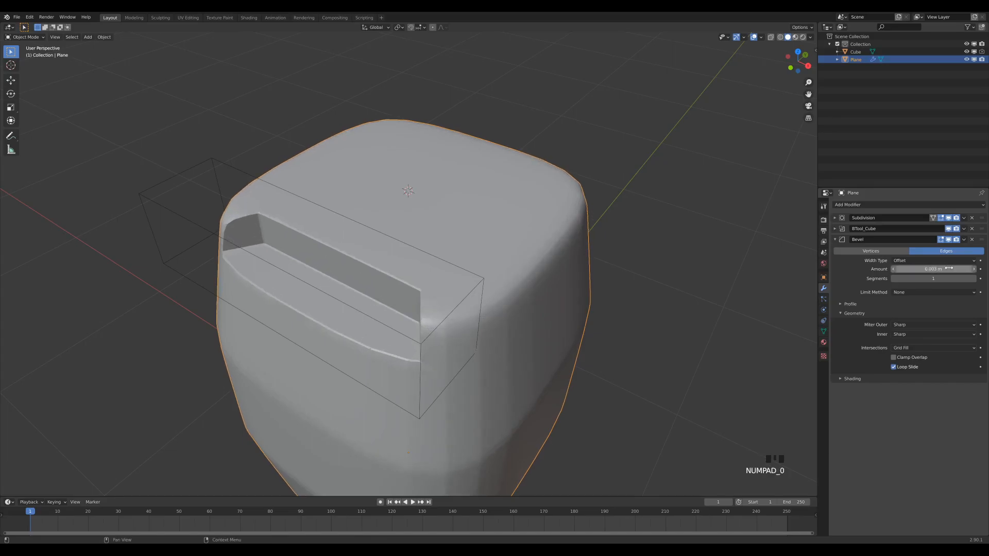
pyautogui.scroll(2, 533, 346)
pyautogui.scroll(-1, 495, 374)
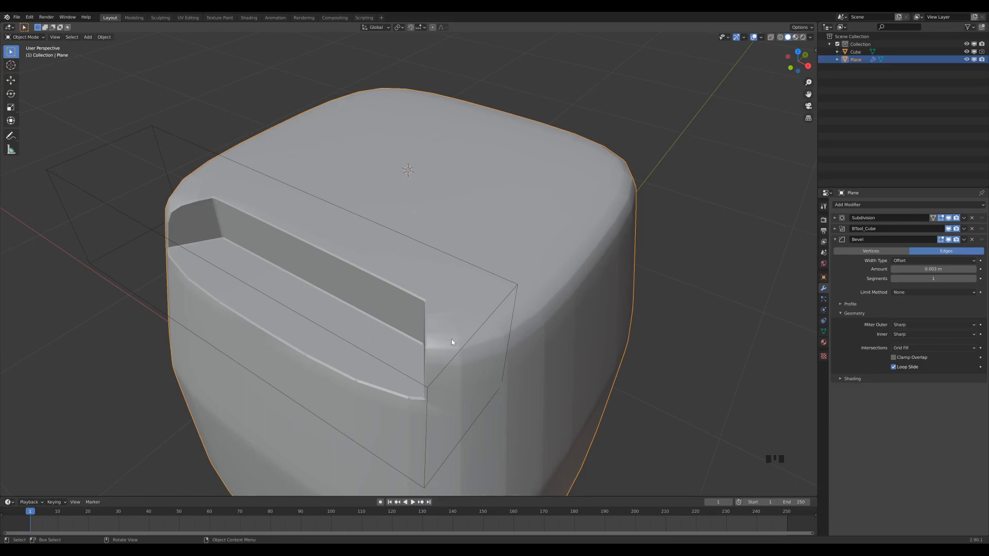
# Switch the Wireframe overlay on and off repeatedly to compare the barrel with and without its mesh lines
pyautogui.click(761, 37)
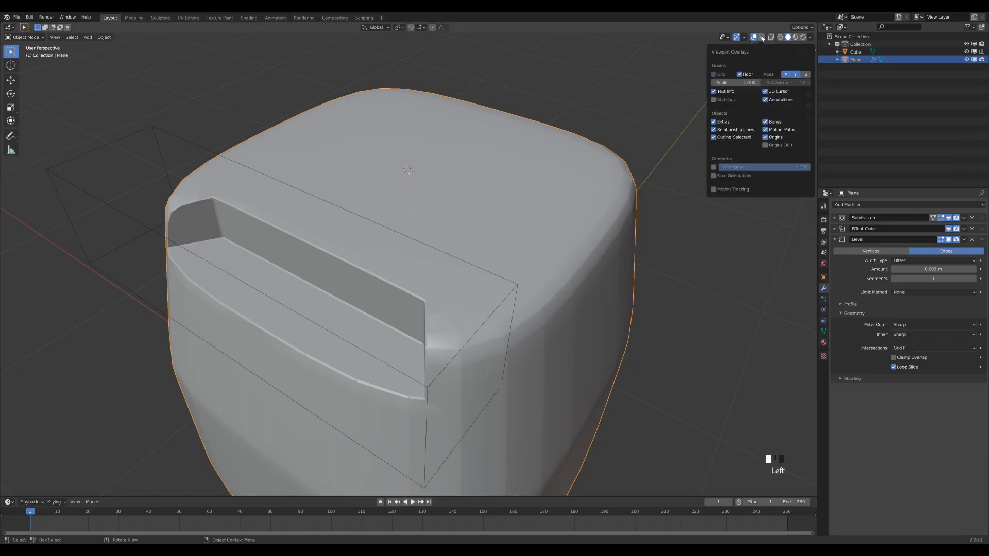
pyautogui.click(761, 37)
pyautogui.click(713, 169)
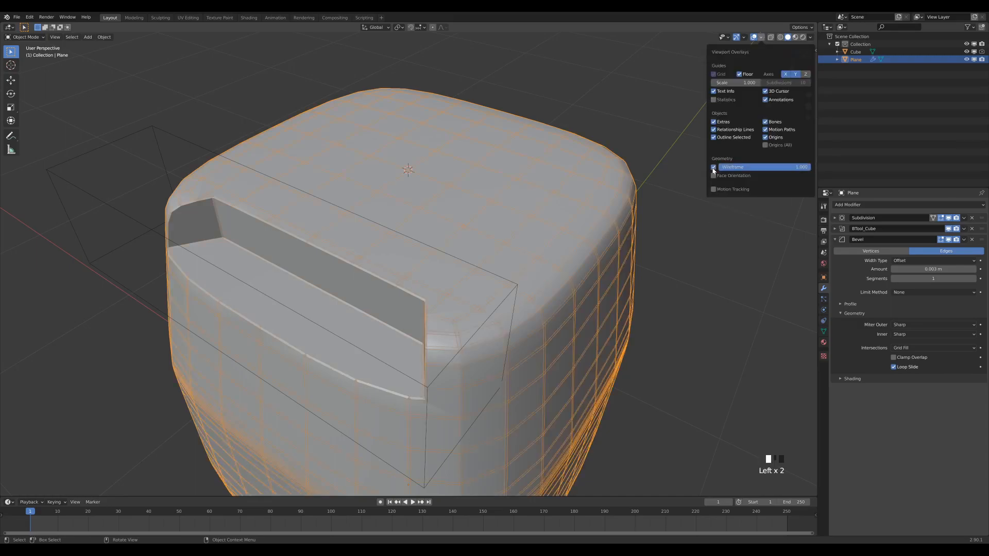
pyautogui.click(713, 168)
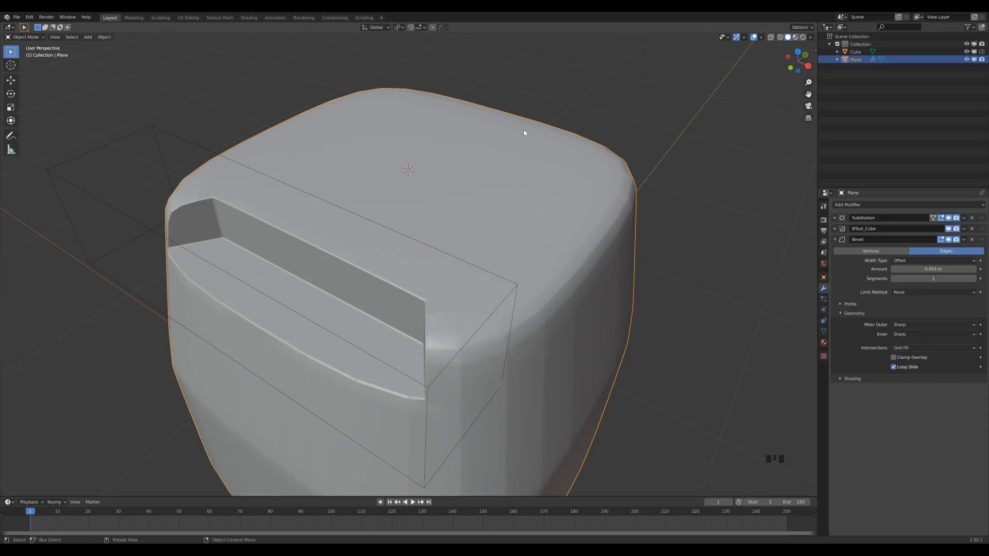
pyautogui.press('less')
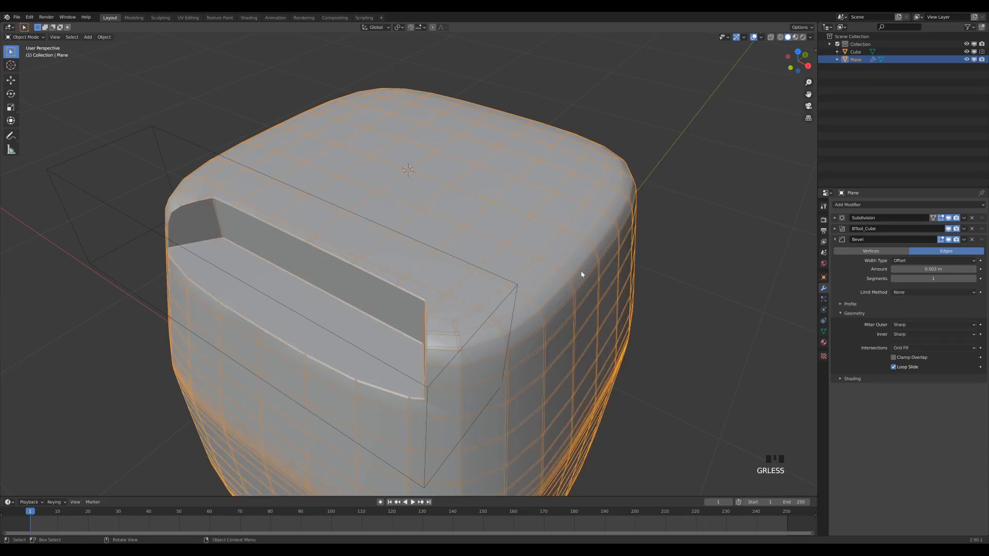
pyautogui.press('less')
pyautogui.press('less')
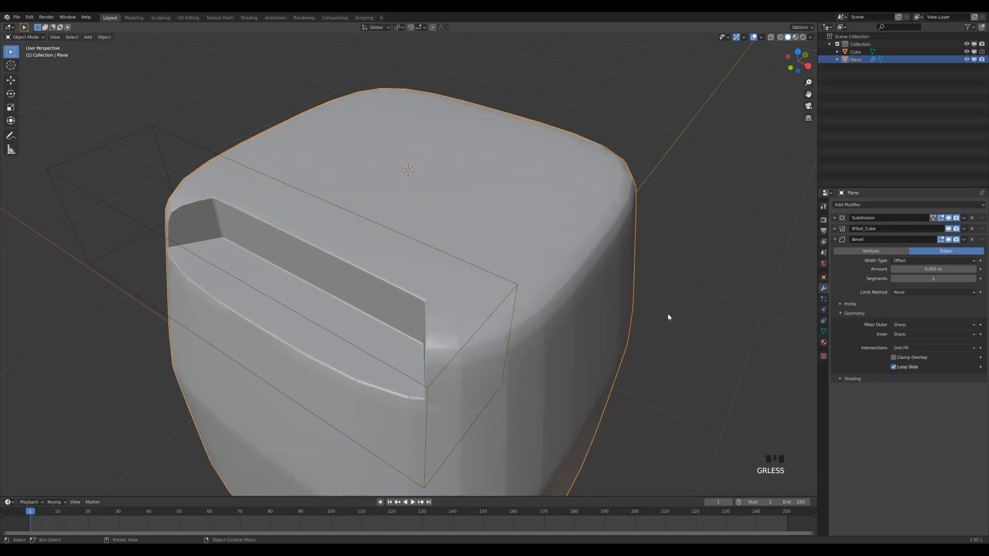
pyautogui.press('less')
# Review the Wireframe overlay's shortcut and favorites options, and try toggling the overlay from Quick Favorites
pyautogui.click(762, 37)
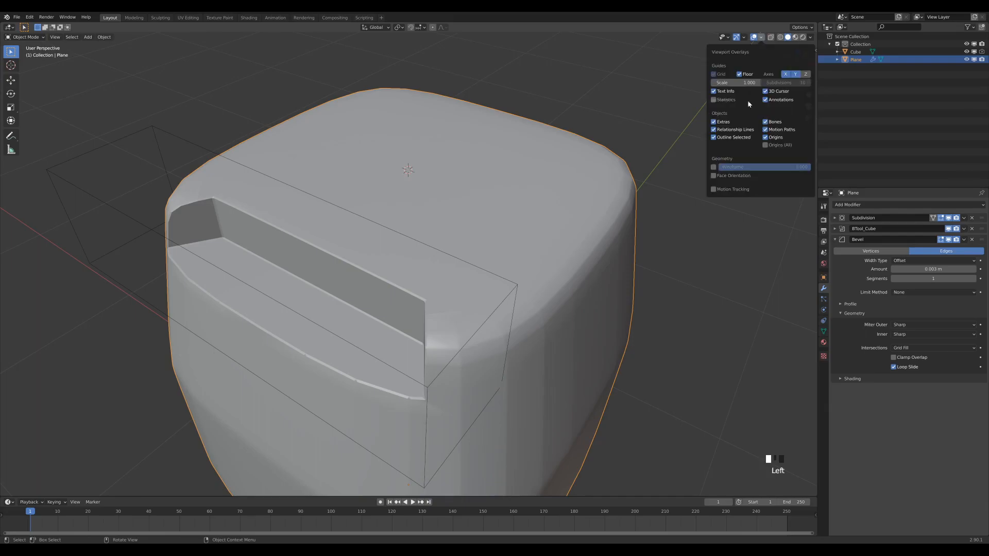
pyautogui.rightClick(714, 170)
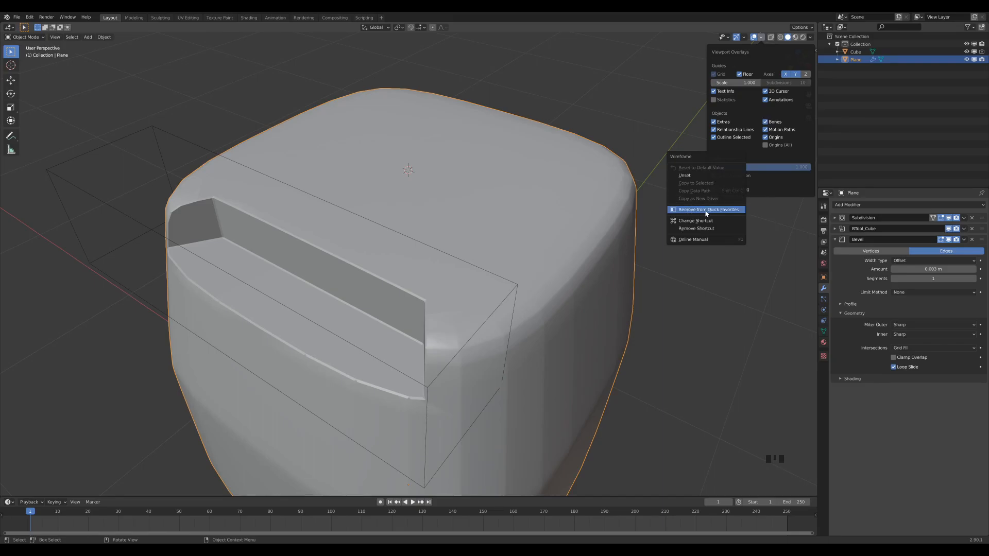
pyautogui.press('q')
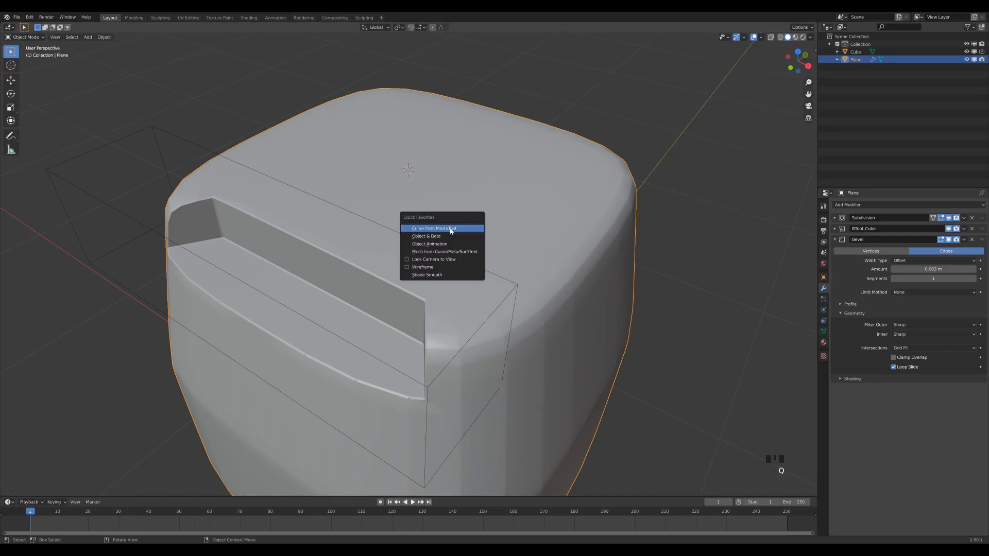
pyautogui.click(422, 267)
pyautogui.press('q')
pyautogui.click(421, 263)
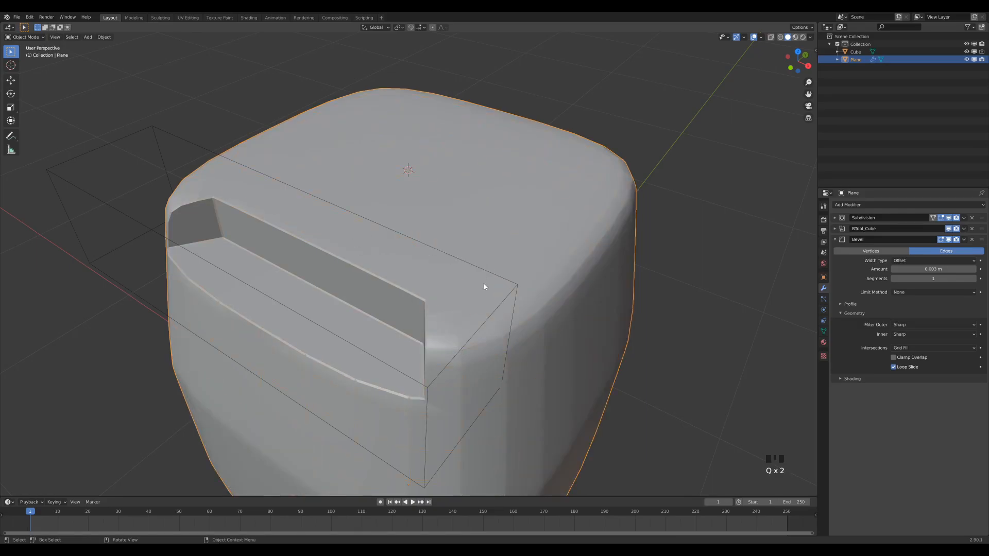
# Show the Wireframe overlay and set the Bevel modifier's limit method to Angle
pyautogui.press('less')
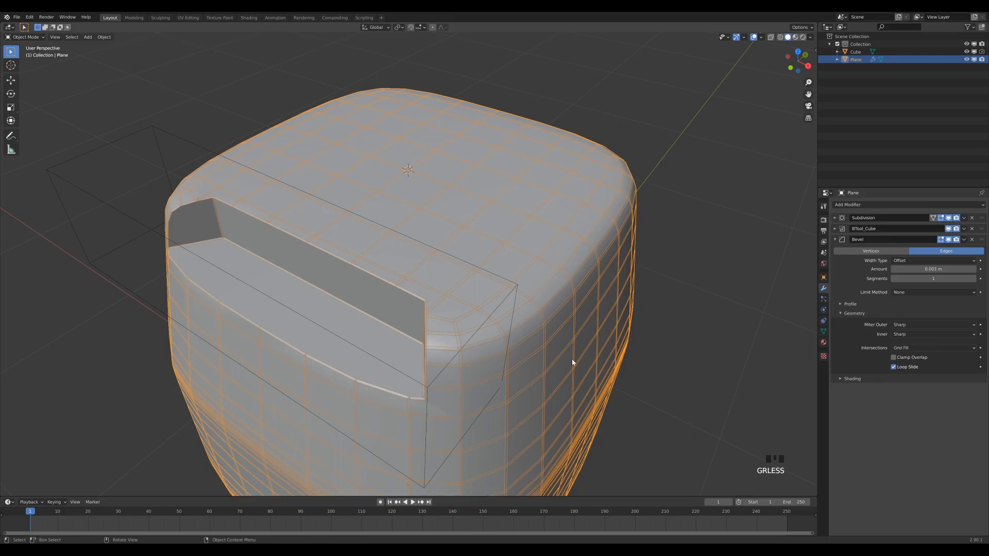
pyautogui.moveTo(572, 362); pyautogui.dragTo(567, 358, button='middle')
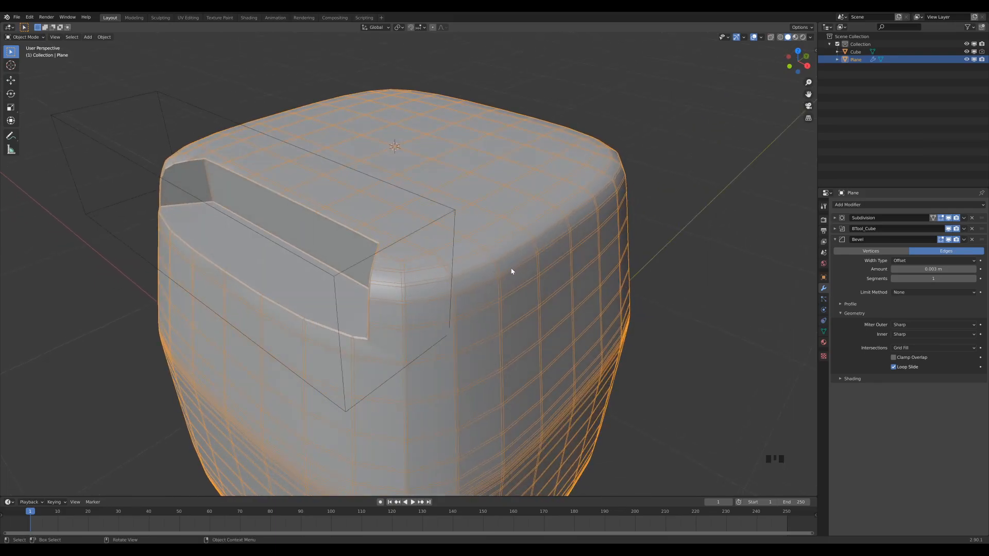
pyautogui.click(915, 293)
pyautogui.click(908, 310)
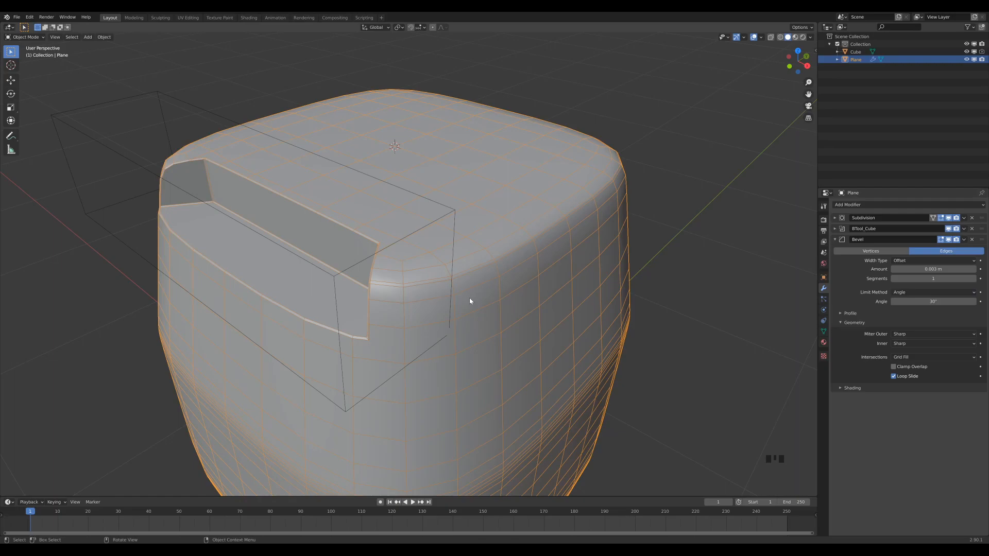
pyautogui.scroll(-2, 455, 297)
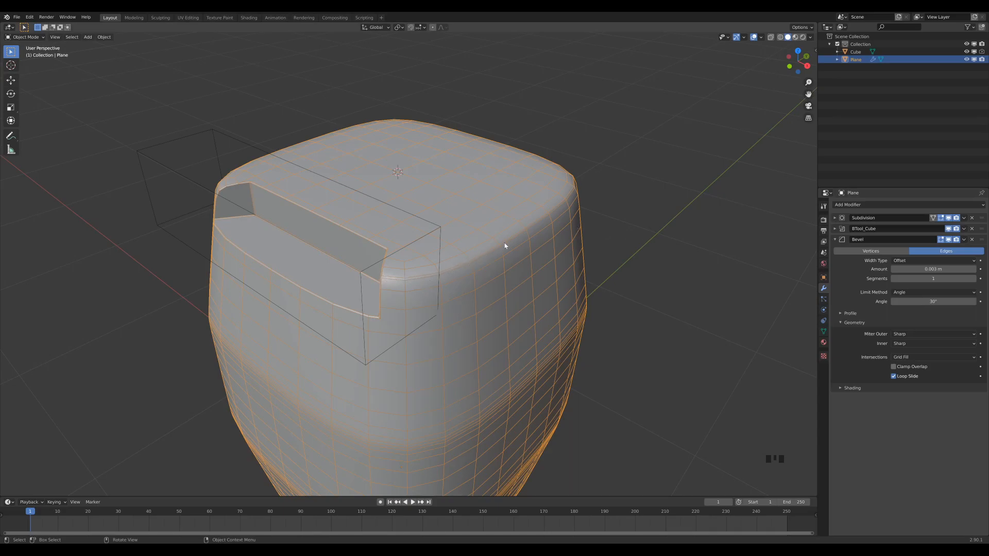
# Try a 35° angle limit for the Bevel modifier and settle on 45°
pyautogui.click(944, 302)
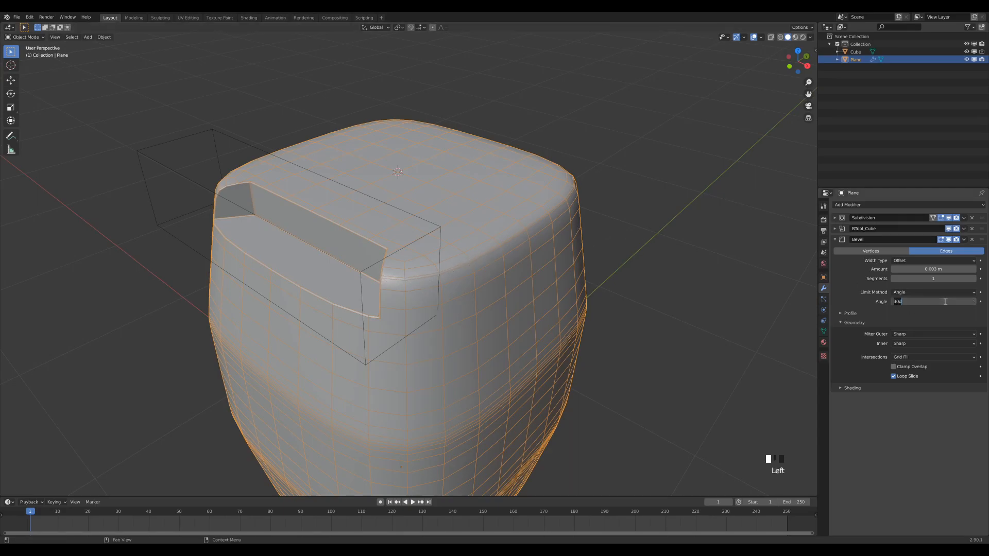
pyautogui.write('35')
pyautogui.press('Return')
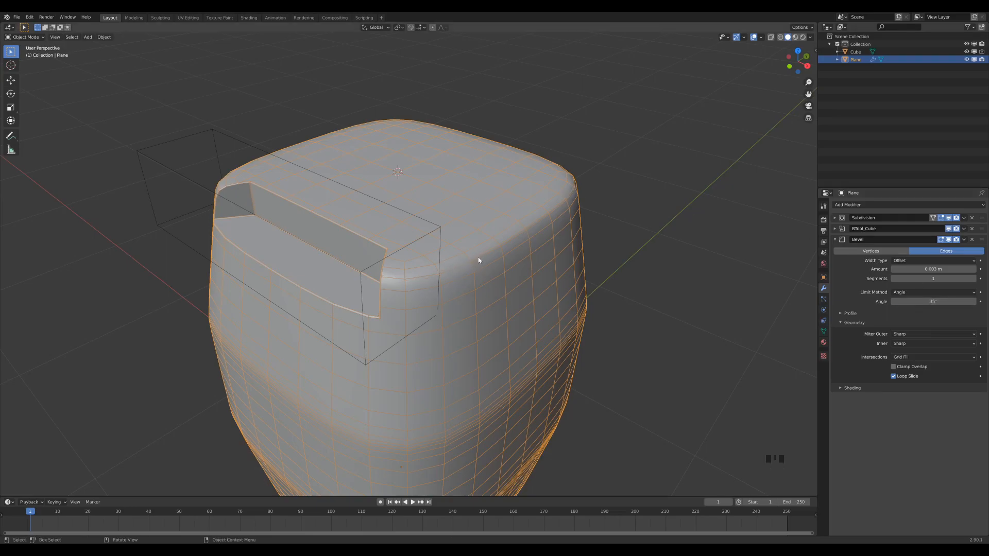
pyautogui.click(931, 302)
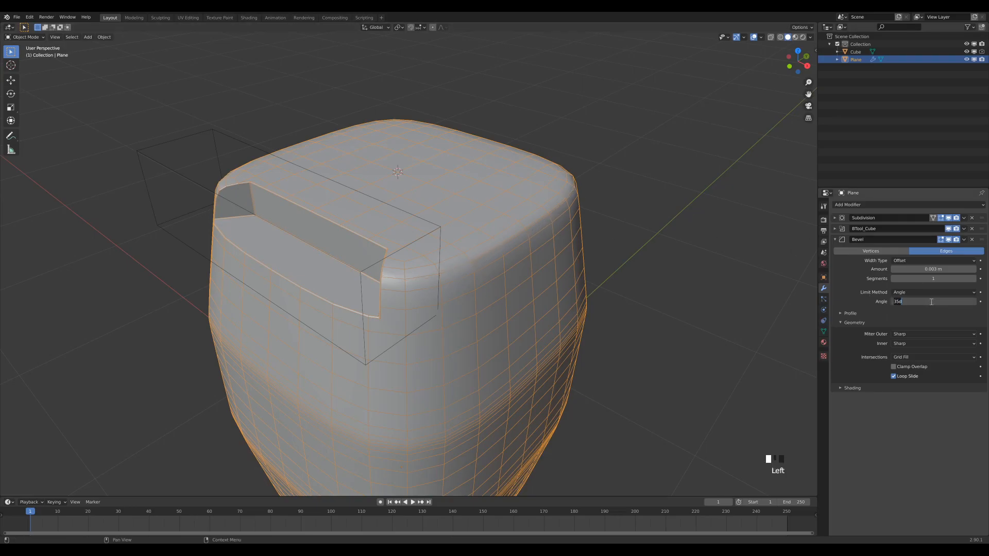
pyautogui.write('45')
pyautogui.press('Return')
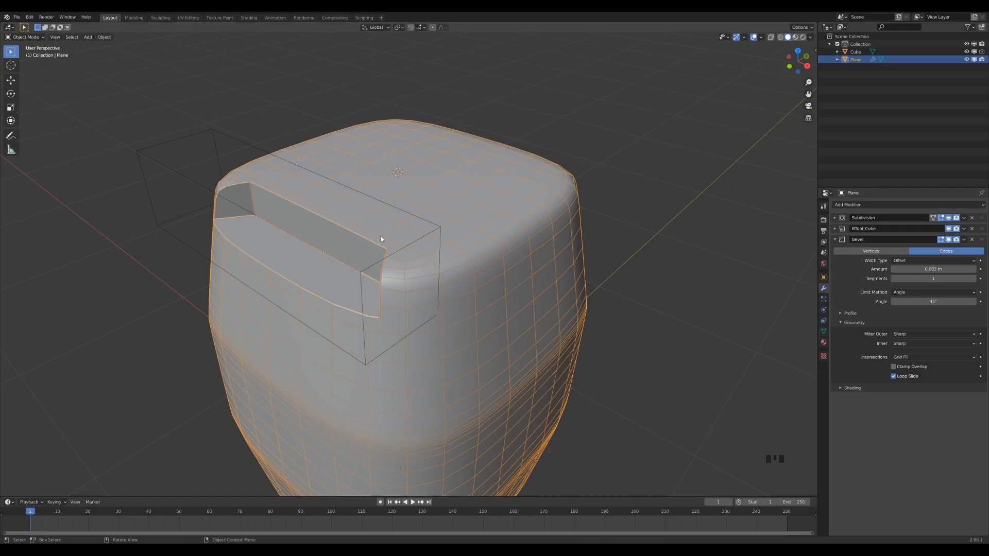
# Raise the notch bevel to 2 segments in the Bevel modifier
pyautogui.scroll(3, 382, 239)
pyautogui.keyDown('shift'); pyautogui.moveTo(331, 217); pyautogui.dragTo(367, 187, button='middle'); pyautogui.keyUp('shift')
pyautogui.scroll(-2, 276, 154)
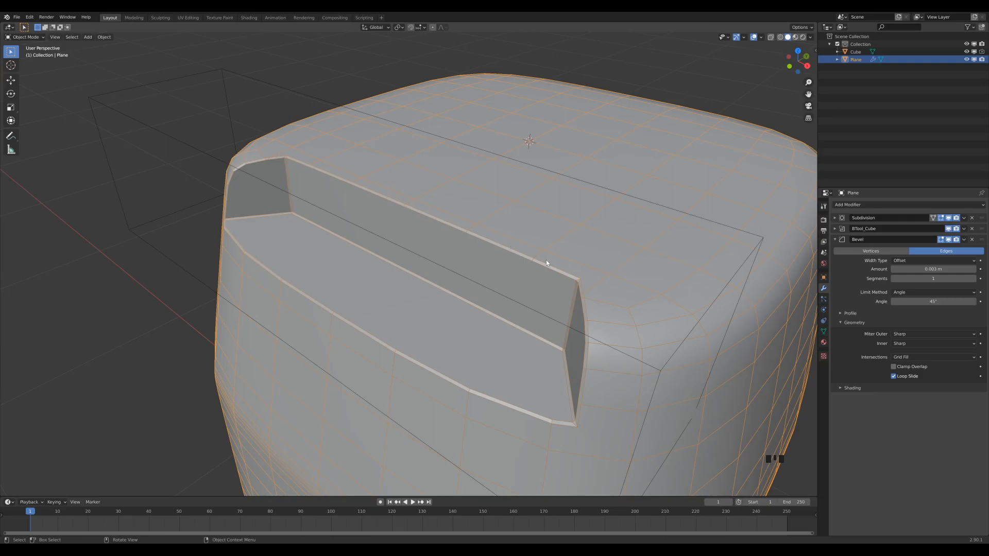
pyautogui.keyDown('shift'); pyautogui.moveTo(585, 288); pyautogui.dragTo(658, 284, button='middle'); pyautogui.keyUp('shift')
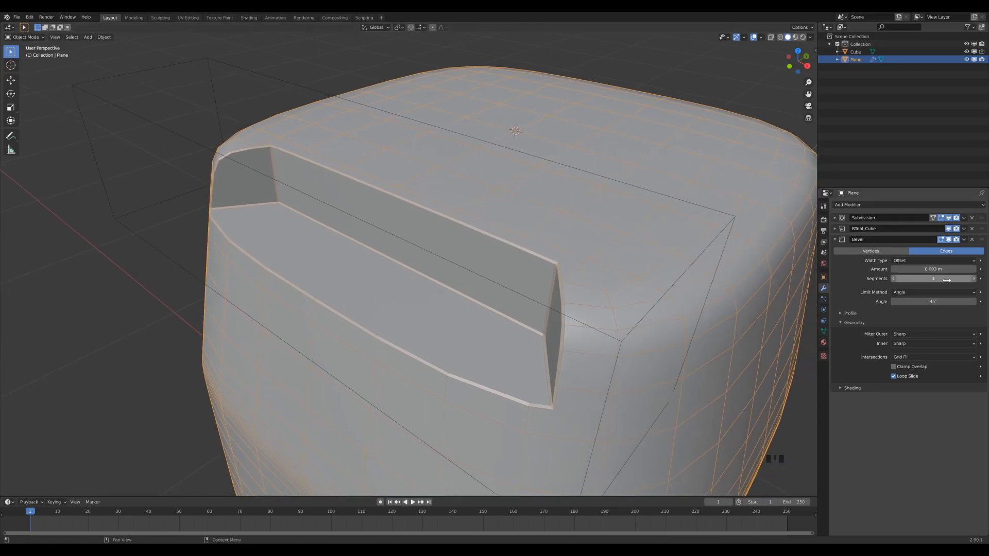
pyautogui.click(973, 279)
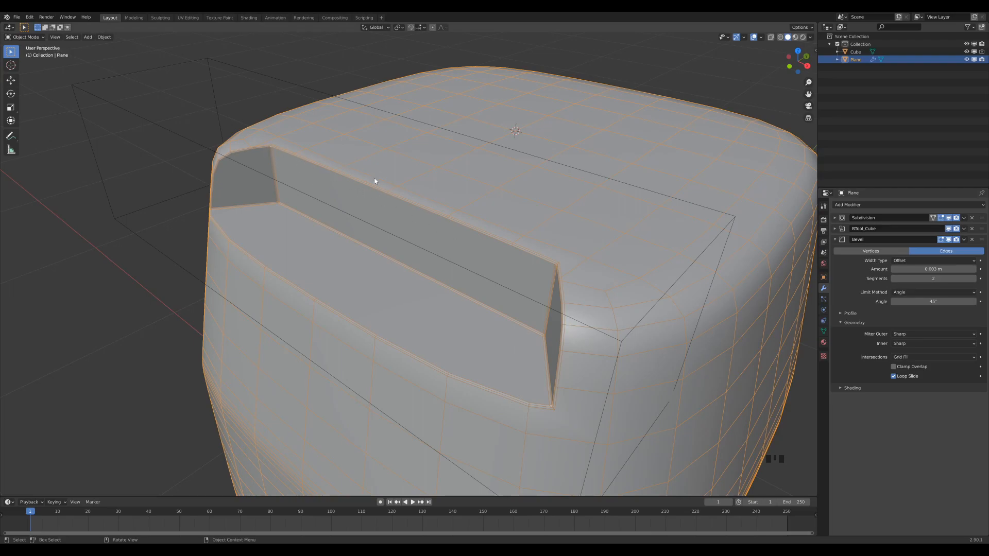
# Examine the notch's upper corner up close and set the bevel's outer miter to Arc
pyautogui.keyDown('shift'); pyautogui.moveTo(529, 231); pyautogui.dragTo(545, 273, button='middle'); pyautogui.keyUp('shift')
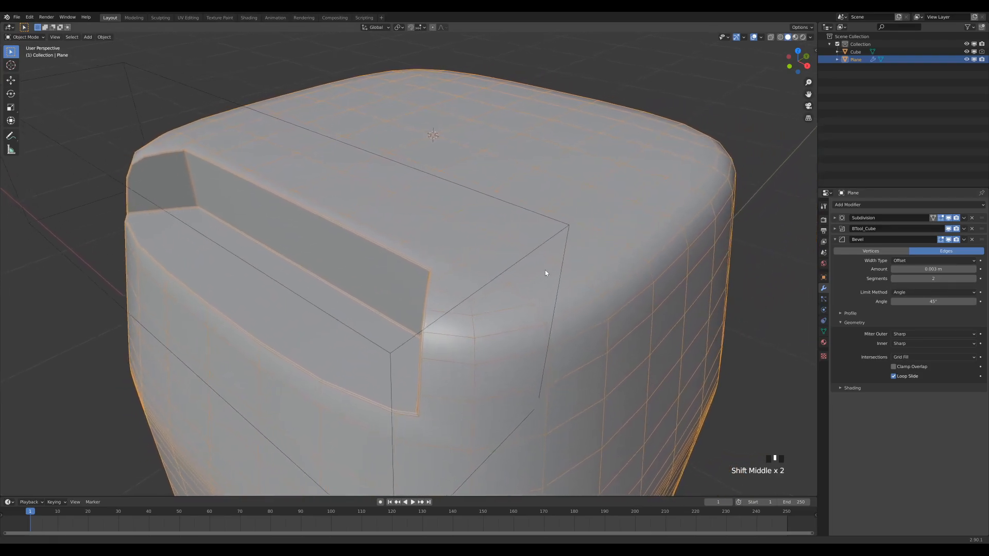
pyautogui.scroll(6, 597, 296)
pyautogui.keyDown('shift'); pyautogui.moveTo(718, 291); pyautogui.dragTo(578, 282, button='middle'); pyautogui.keyUp('shift')
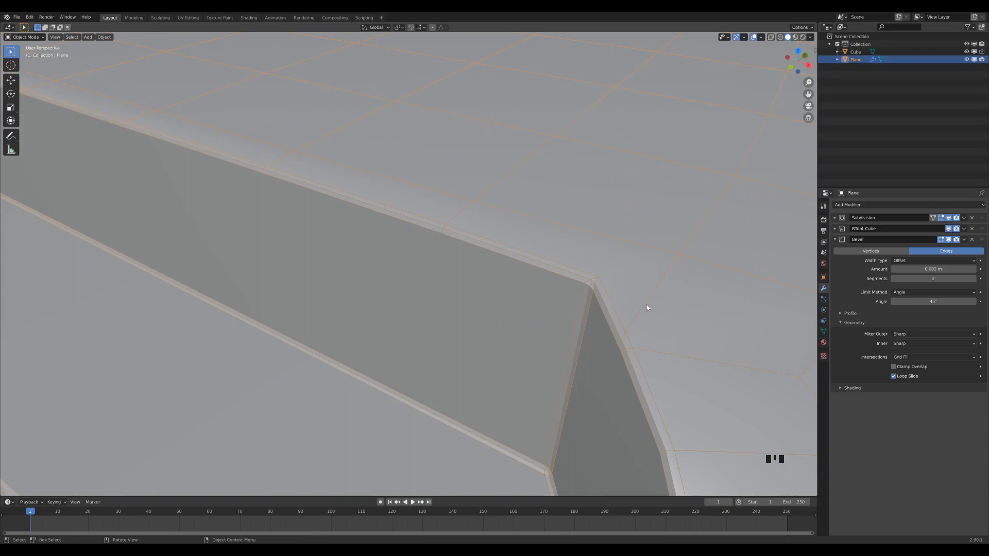
pyautogui.hotkey('ctrl', 'z')
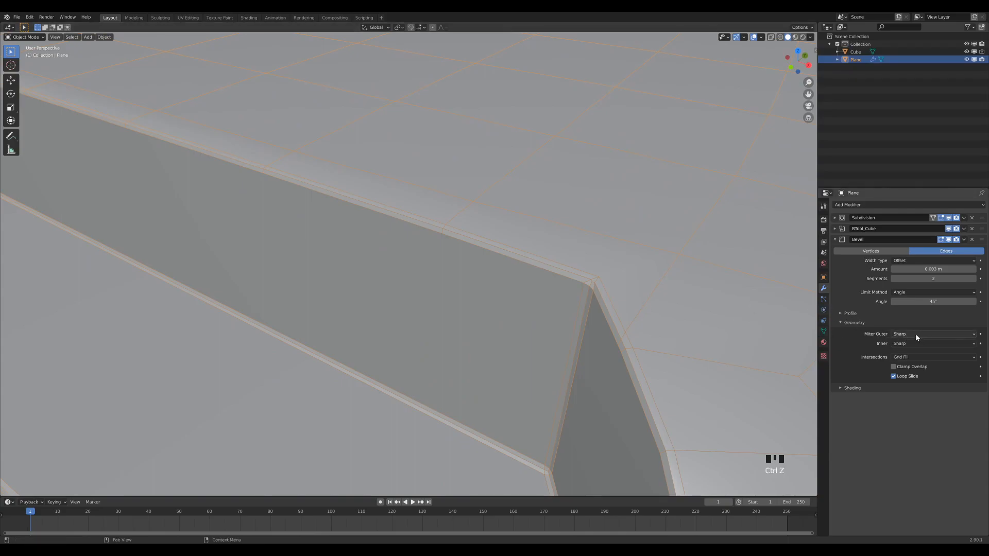
pyautogui.click(917, 335)
pyautogui.click(907, 360)
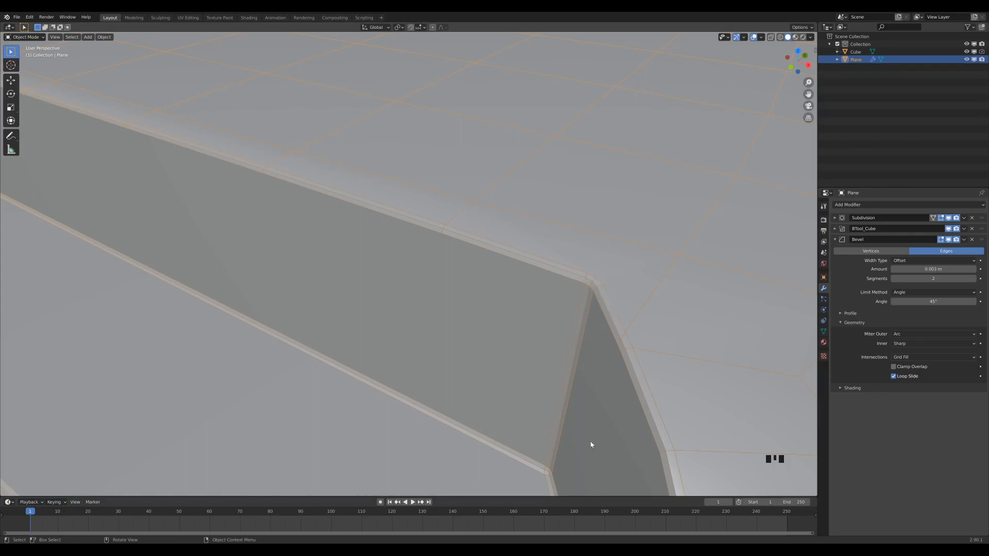
# Inspect the bevelled edges and corners around both ends of the notch
pyautogui.scroll(-2, 540, 309)
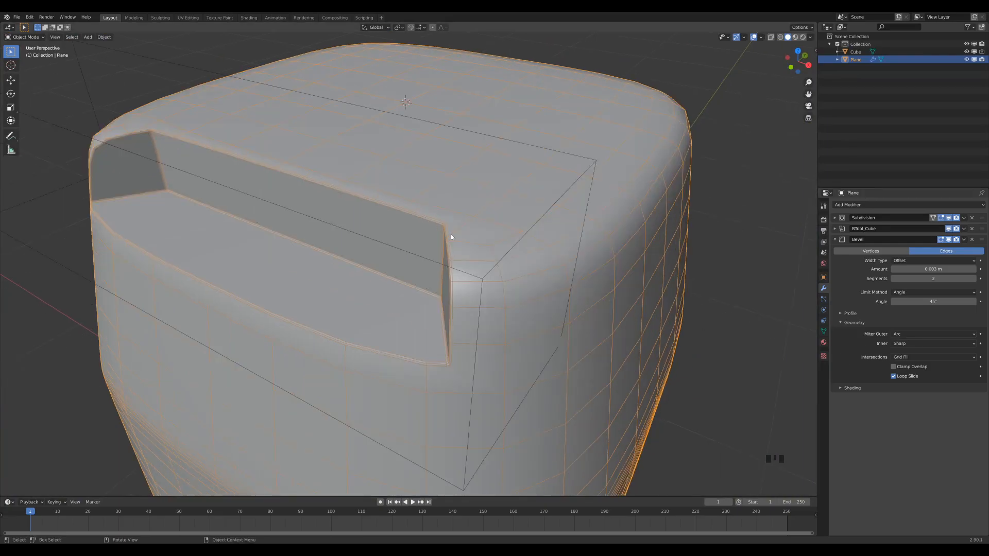
pyautogui.scroll(1, 453, 236)
pyautogui.keyDown('shift'); pyautogui.moveTo(555, 232); pyautogui.dragTo(683, 244, button='middle'); pyautogui.keyUp('shift')
pyautogui.keyDown('shift'); pyautogui.moveTo(778, 256); pyautogui.dragTo(666, 220, button='middle'); pyautogui.keyUp('shift')
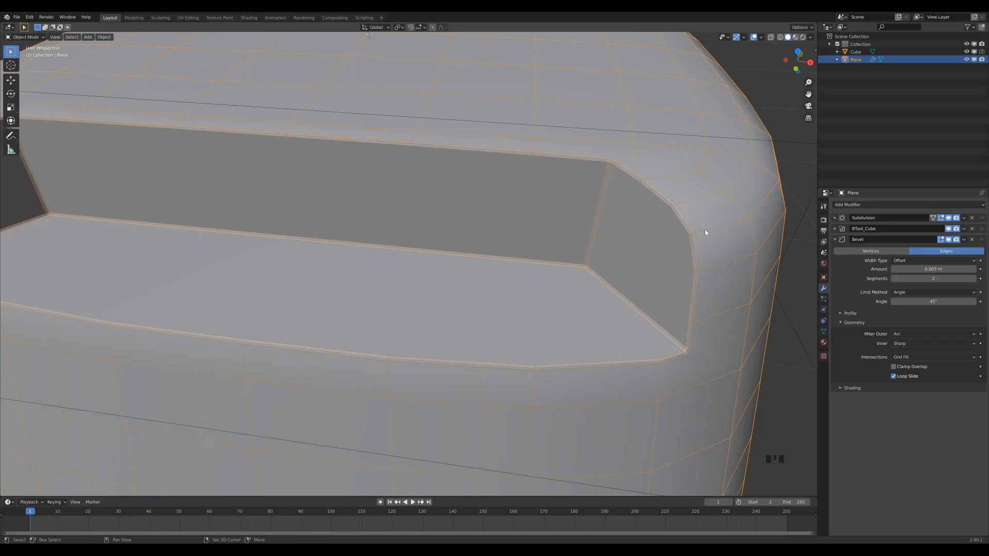
pyautogui.keyDown('shift'); pyautogui.moveTo(689, 353); pyautogui.dragTo(501, 240, button='middle'); pyautogui.keyUp('shift')
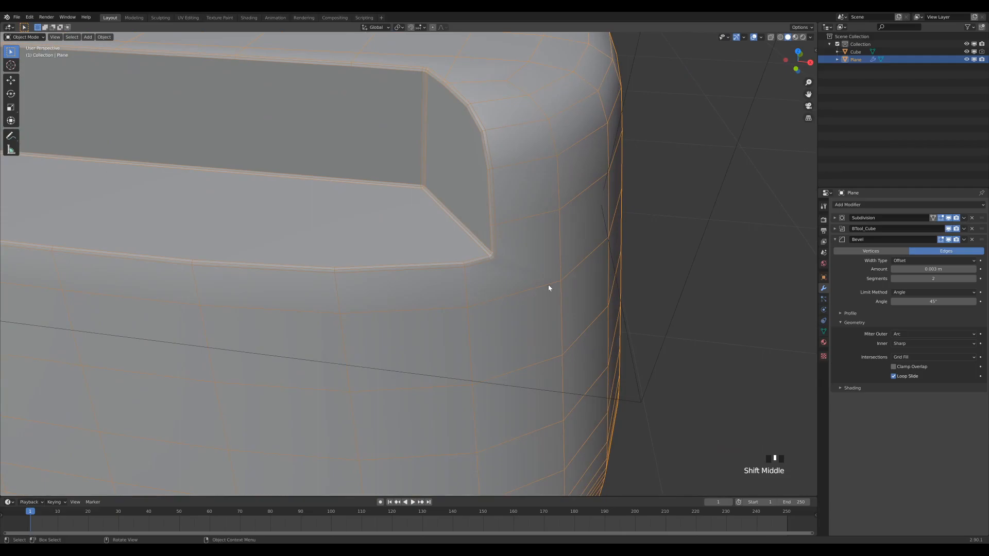
pyautogui.keyDown('shift'); pyautogui.moveTo(516, 183); pyautogui.dragTo(521, 227, button='middle'); pyautogui.keyUp('shift')
pyautogui.scroll(1, 515, 223)
pyautogui.keyDown('shift'); pyautogui.moveTo(529, 100); pyautogui.dragTo(462, 289, button='middle'); pyautogui.keyUp('shift')
pyautogui.scroll(-5, 397, 311)
pyautogui.keyDown('shift'); pyautogui.moveTo(398, 311); pyautogui.dragTo(506, 321, button='middle'); pyautogui.keyUp('shift')
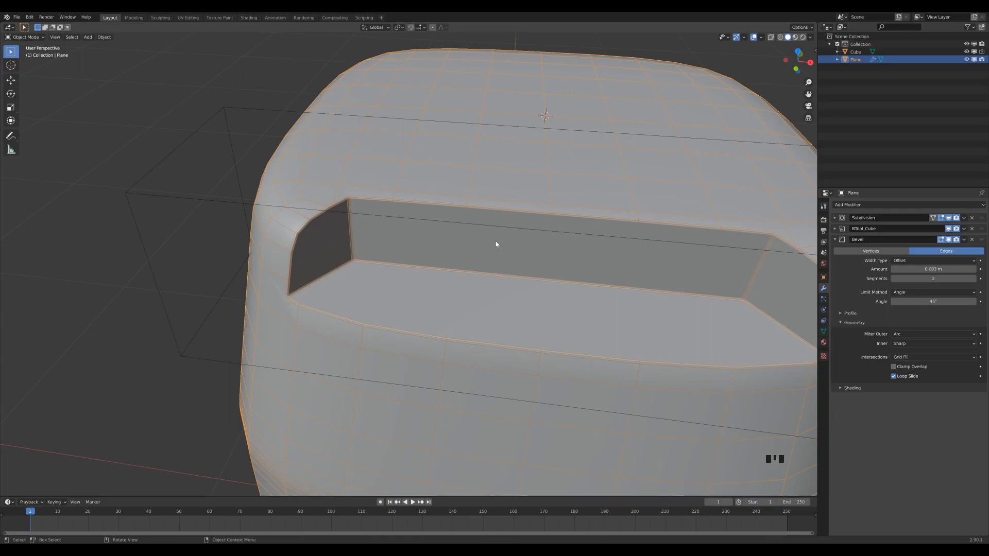
# Select the cutter block by its bounding outline beside the barrel
pyautogui.keyDown('shift'); pyautogui.moveTo(570, 253); pyautogui.dragTo(522, 235, button='middle'); pyautogui.keyUp('shift')
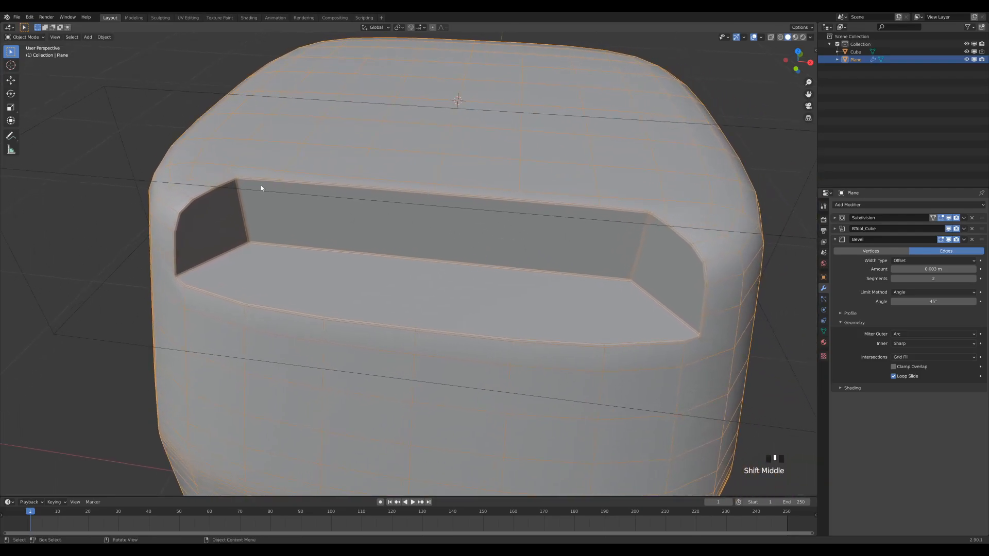
pyautogui.scroll(-2, 471, 254)
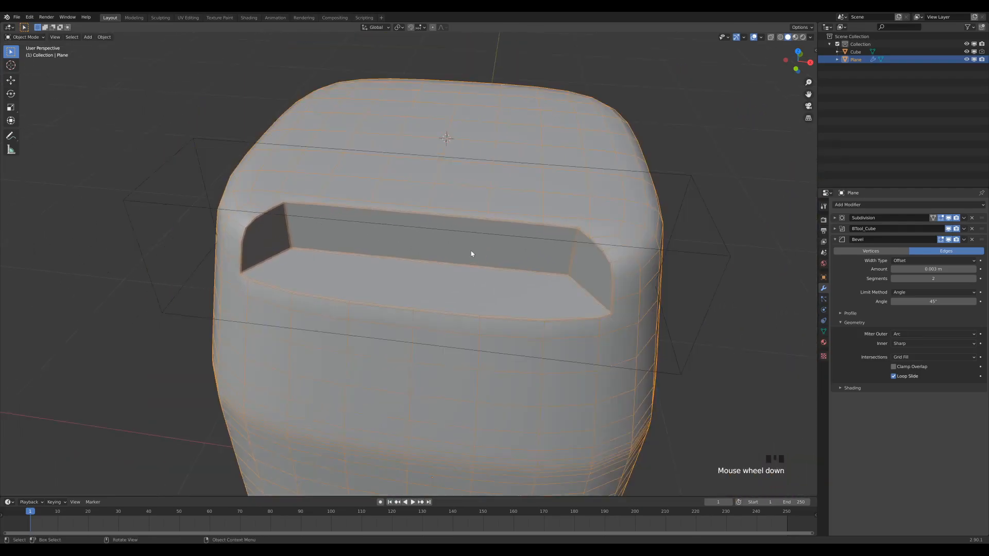
pyautogui.click(701, 256)
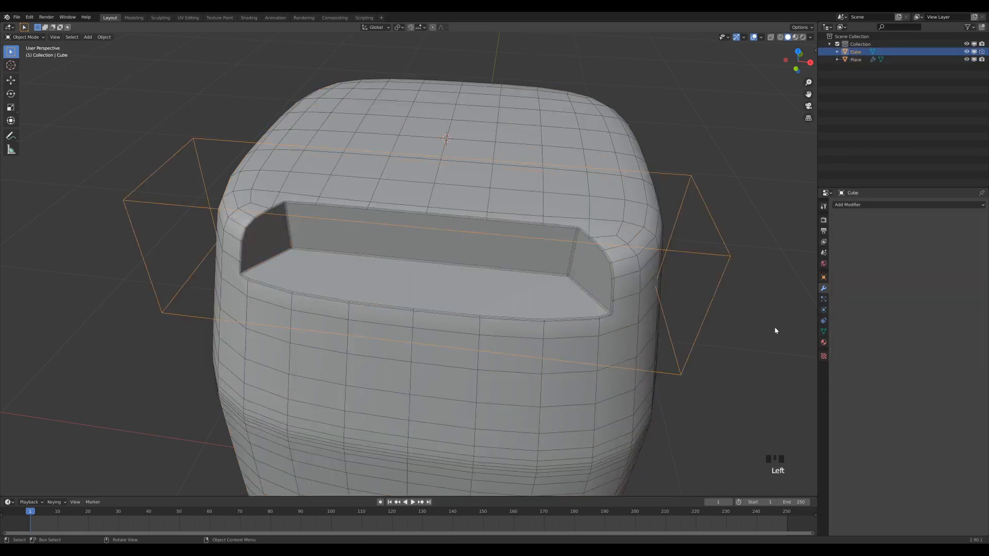
# Scale the entire cutter mesh down slightly, to about 0.99, in Edit Mode
pyautogui.press('Tab')
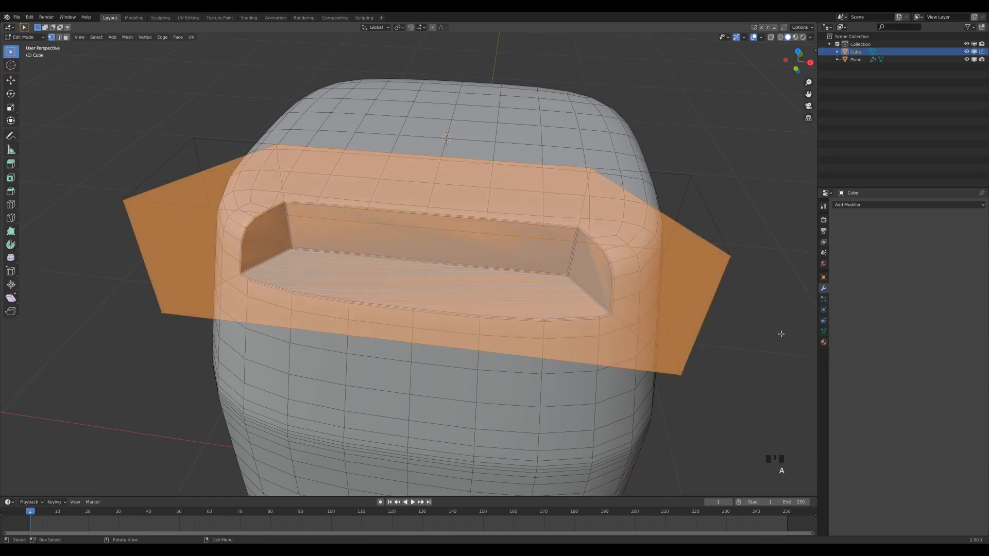
pyautogui.press('s')
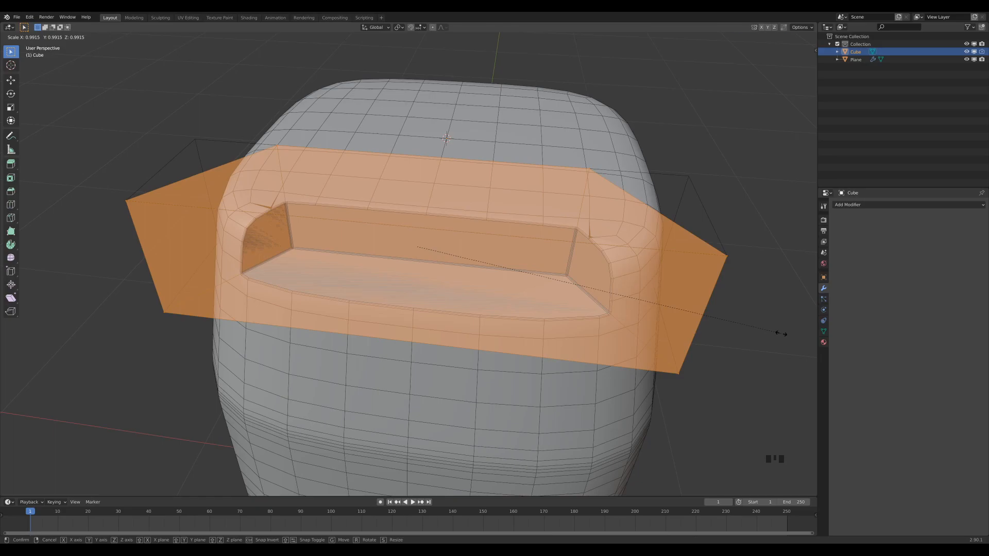
pyautogui.click(781, 333)
pyautogui.scroll(2, 731, 273)
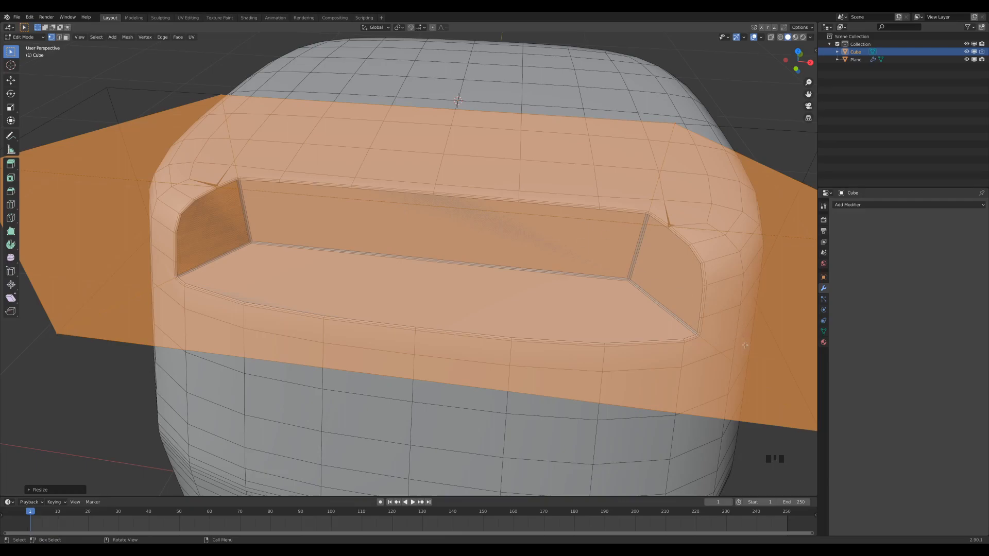
pyautogui.scroll(-2, 746, 348)
# Shrink the cutter mesh uniformly to about 0.72 of its size and return to Object Mode
pyautogui.press('s')
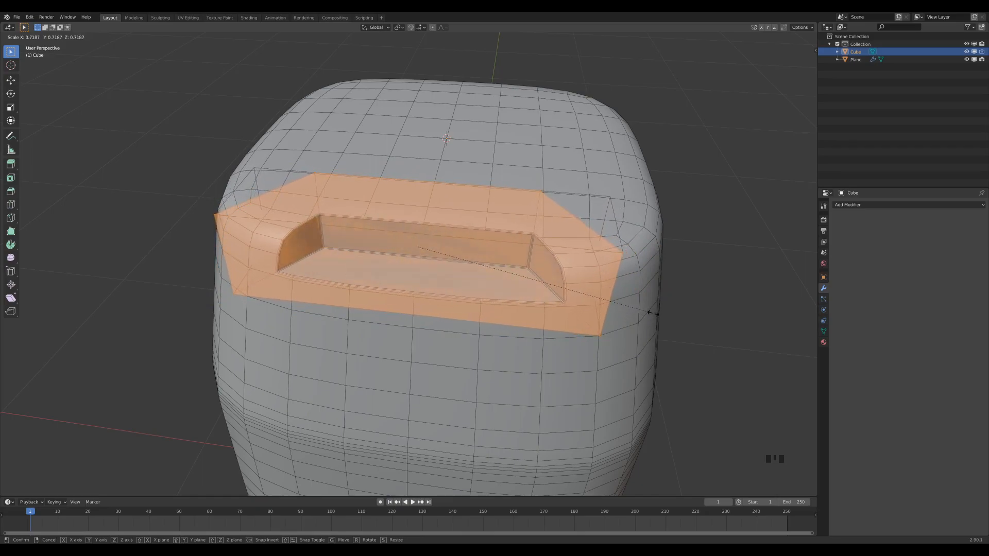
pyautogui.click(653, 313)
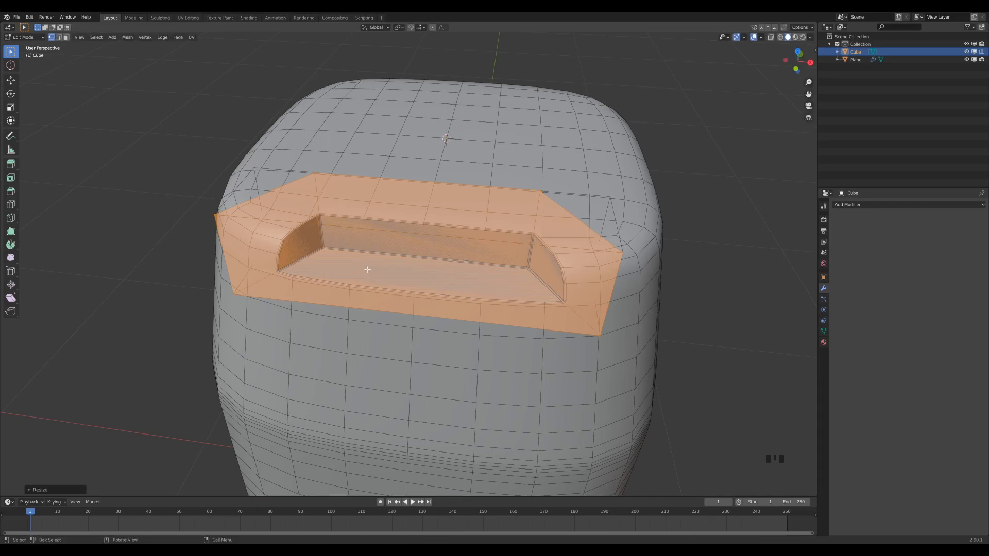
pyautogui.scroll(-2, 503, 263)
pyautogui.press('Tab')
# Shade the cutter block smooth
pyautogui.moveTo(498, 269); pyautogui.dragTo(449, 268, button='middle')
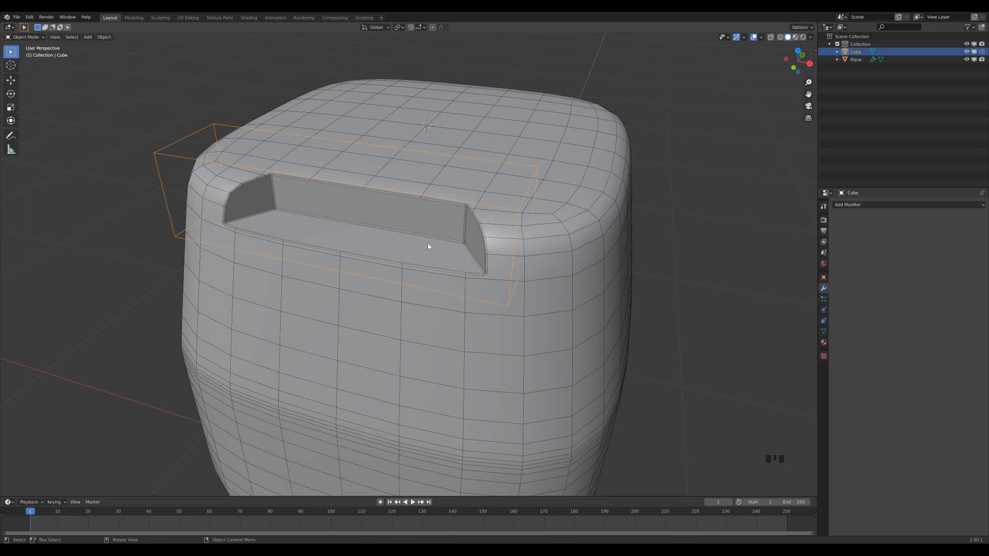
pyautogui.rightClick(282, 177)
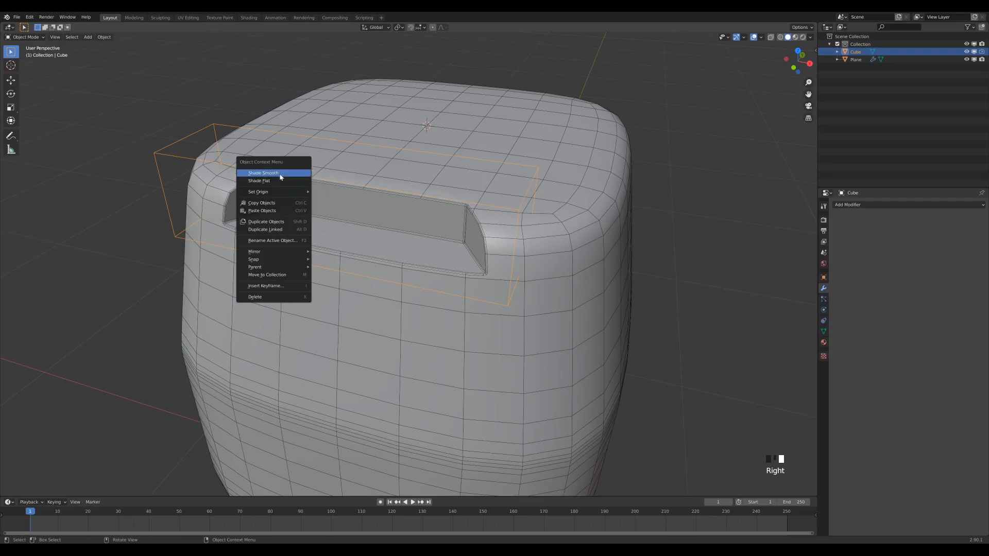
pyautogui.click(281, 175)
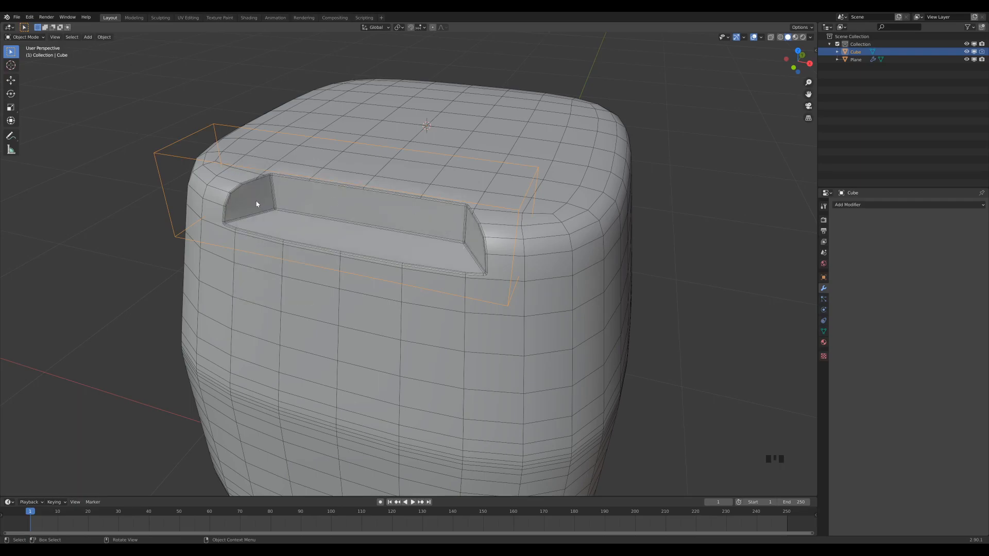
# Turn off the wireframe overlay on the barrel and deselect the cutter block
pyautogui.moveTo(369, 265); pyautogui.dragTo(404, 252, button='middle')
pyautogui.scroll(-2, 413, 223)
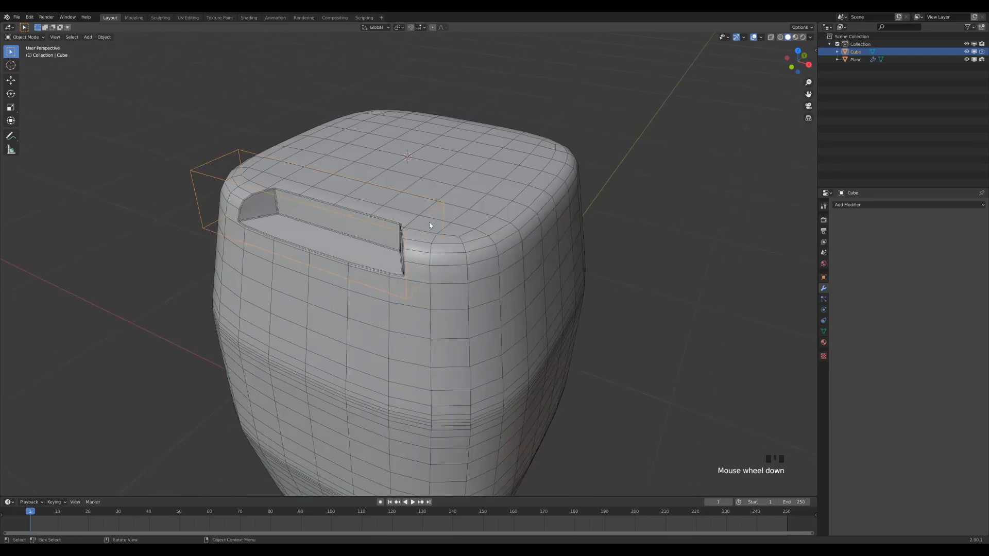
pyautogui.press('less')
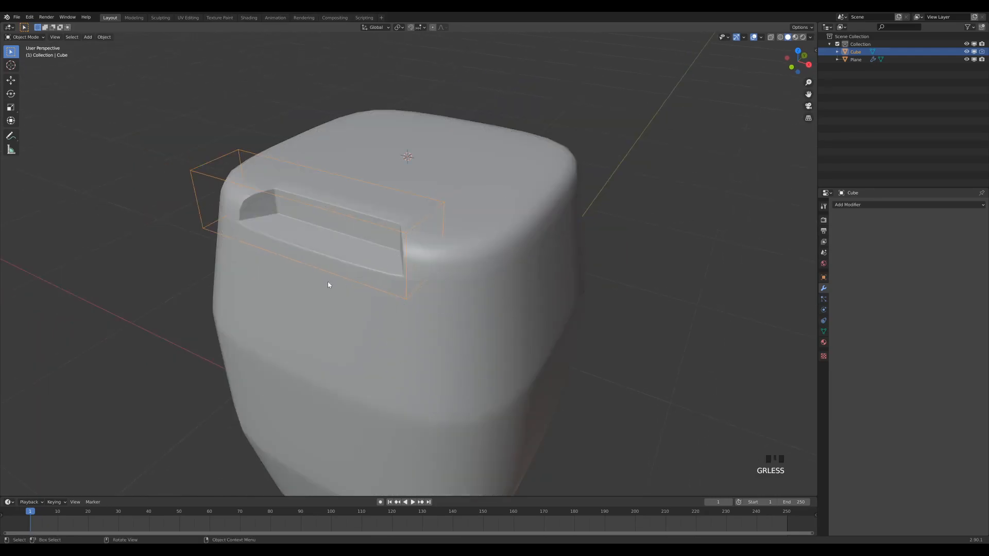
pyautogui.click(643, 311)
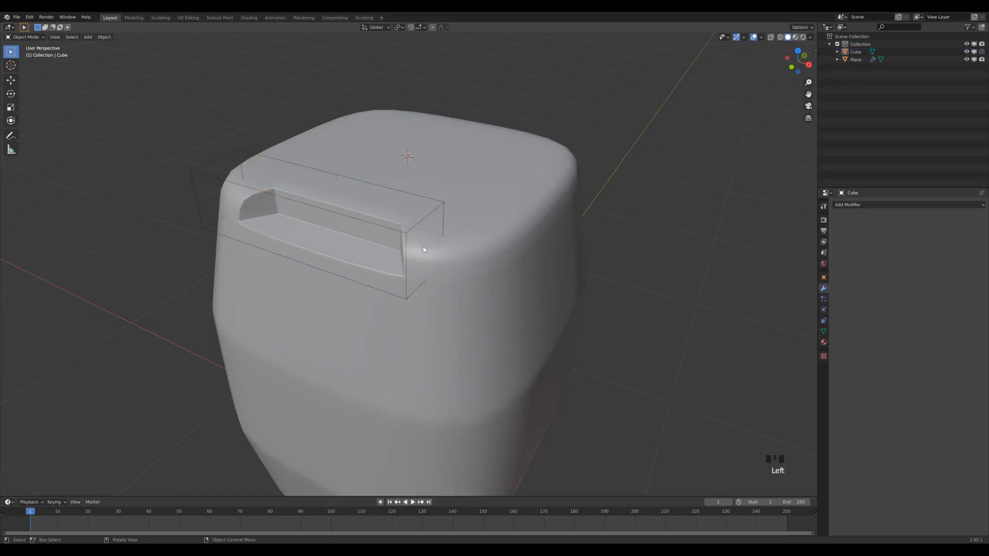
# Examine the shading of the notch and its bevelled edges up close, and view the whole barrel
pyautogui.scroll(2, 328, 222)
pyautogui.keyDown('shift'); pyautogui.moveTo(222, 137); pyautogui.dragTo(257, 177, button='middle'); pyautogui.keyUp('shift')
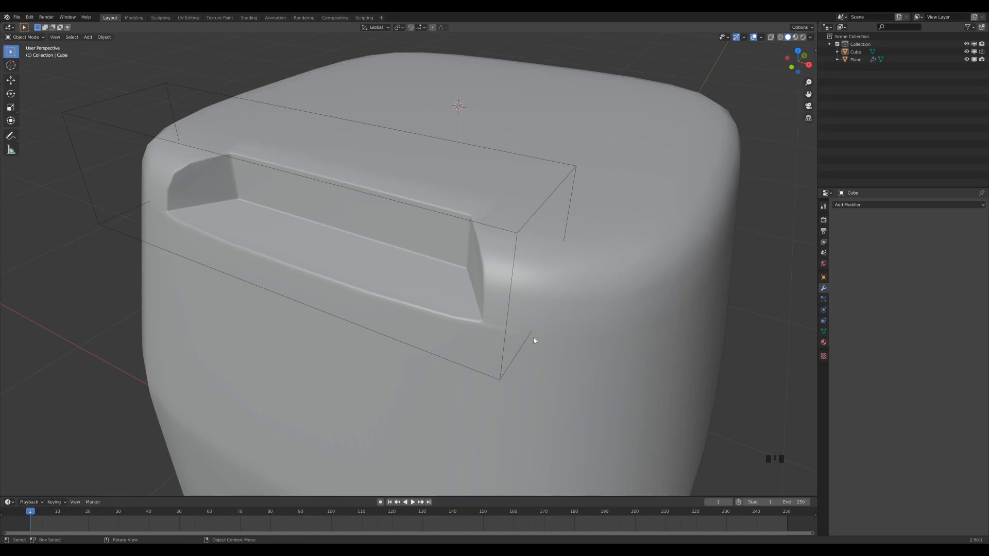
pyautogui.moveTo(490, 226)
pyautogui.mouseDown(button='middle')
pyautogui.moveTo(486, 235)
pyautogui.moveTo(509, 232)
pyautogui.moveTo(497, 228)
pyautogui.moveTo(499, 243)
pyautogui.mouseUp(button='middle')
pyautogui.scroll(-1, 499, 229)
pyautogui.scroll(1, 490, 235)
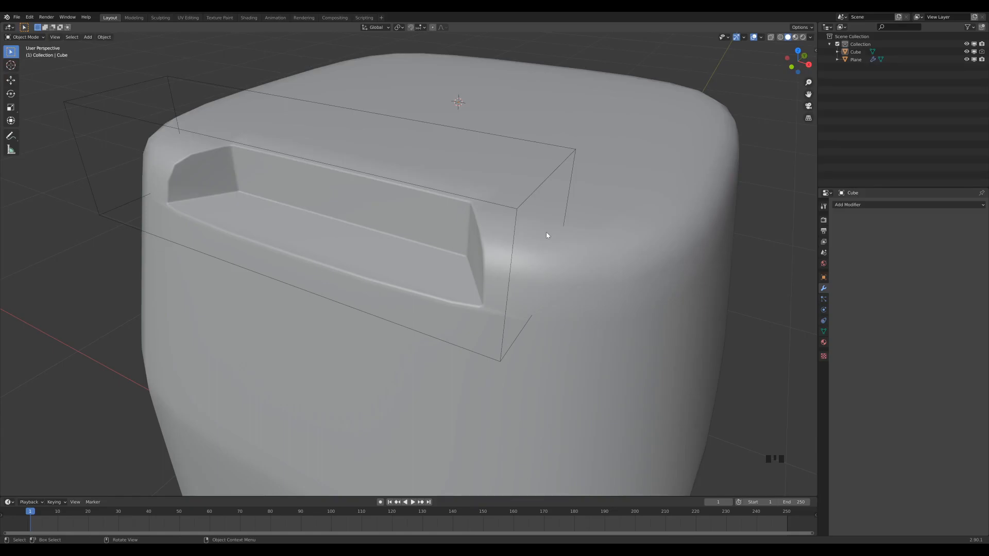
pyautogui.scroll(-5, 546, 236)
pyautogui.keyDown('shift'); pyautogui.moveTo(545, 347); pyautogui.dragTo(472, 292, button='middle'); pyautogui.keyUp('shift')
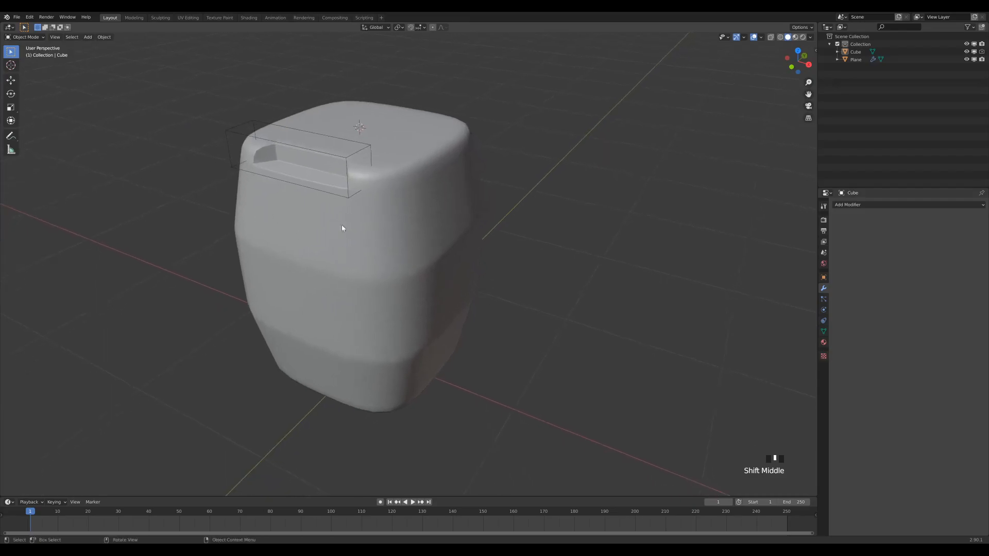
# Duplicate the barrel together with its cutter block and offset the copies about 1.71 m along the X axis
pyautogui.click(473, 241)
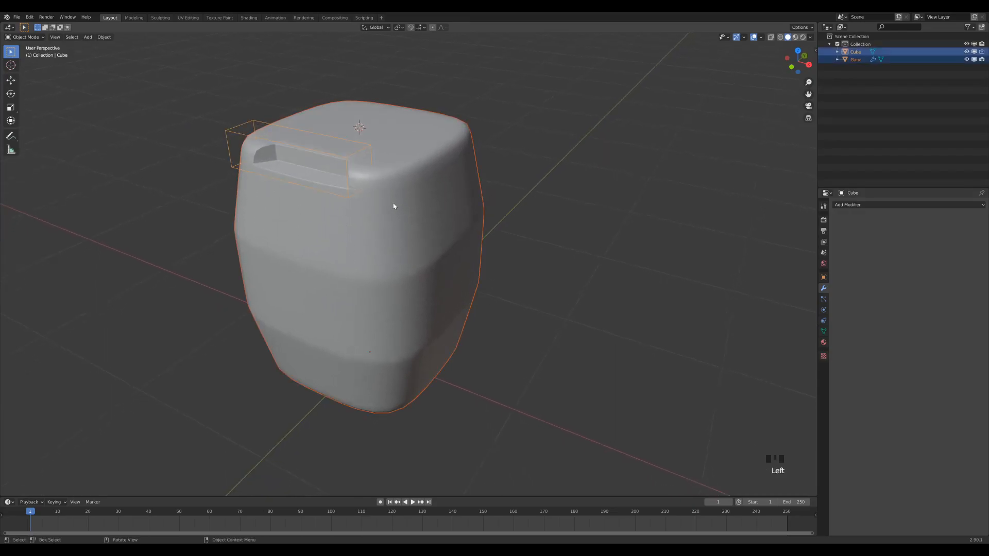
pyautogui.hotkey('shift', 'd')
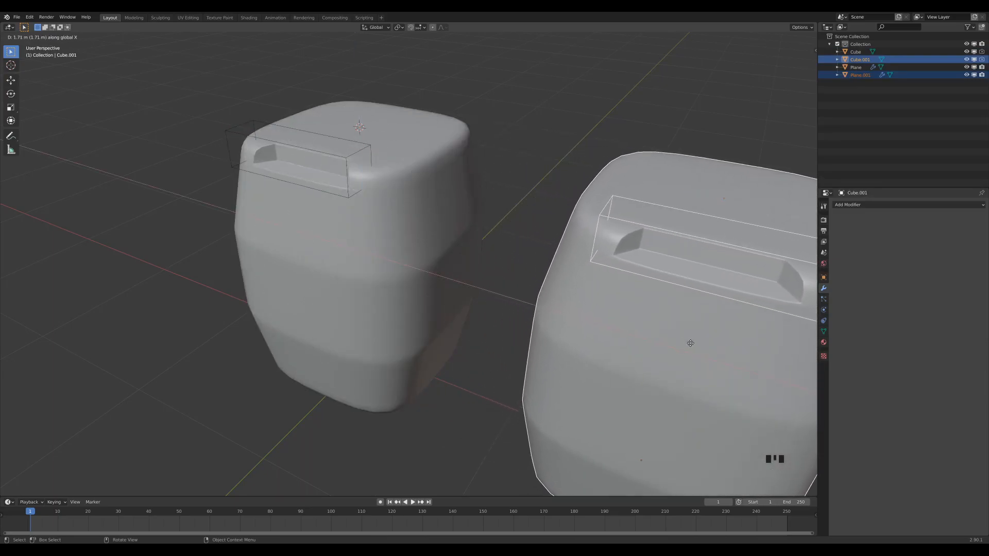
pyautogui.click(691, 343)
# Apply the Subdivision and BTool_Cube Boolean modifiers on the duplicated barrel, keeping its Bevel modifier live
pyautogui.keyDown('shift'); pyautogui.moveTo(690, 348); pyautogui.dragTo(528, 300, button='middle'); pyautogui.keyUp('shift')
pyautogui.click(573, 263)
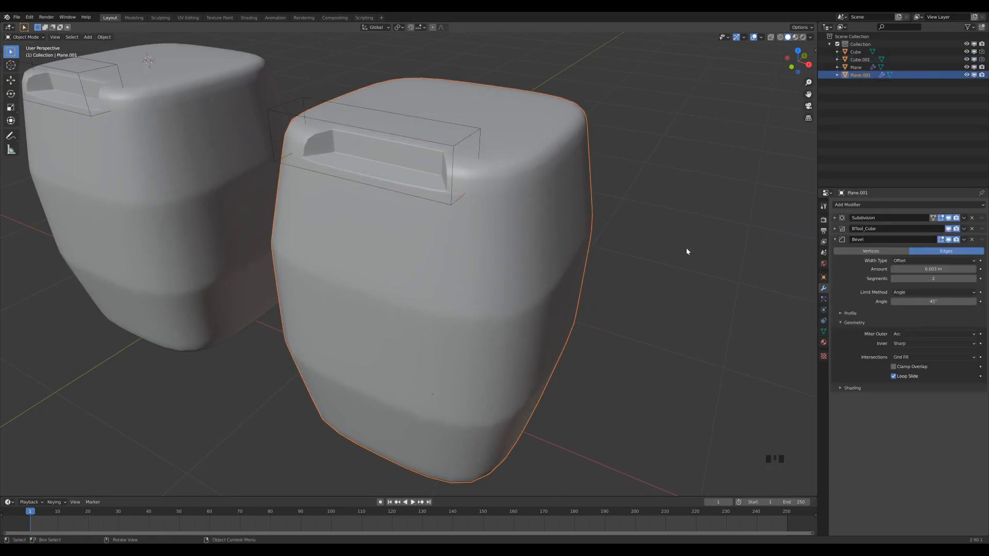
pyautogui.click(964, 218)
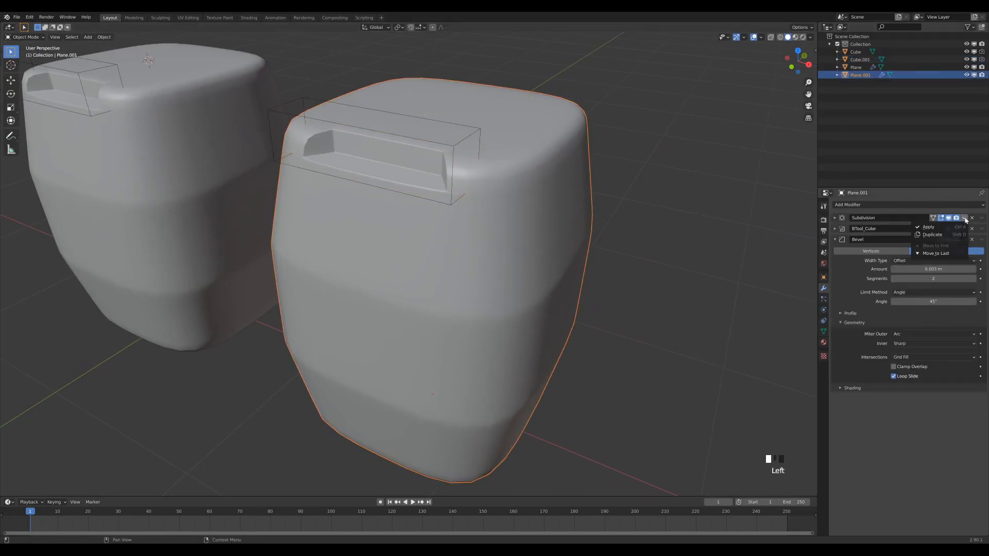
pyautogui.click(941, 228)
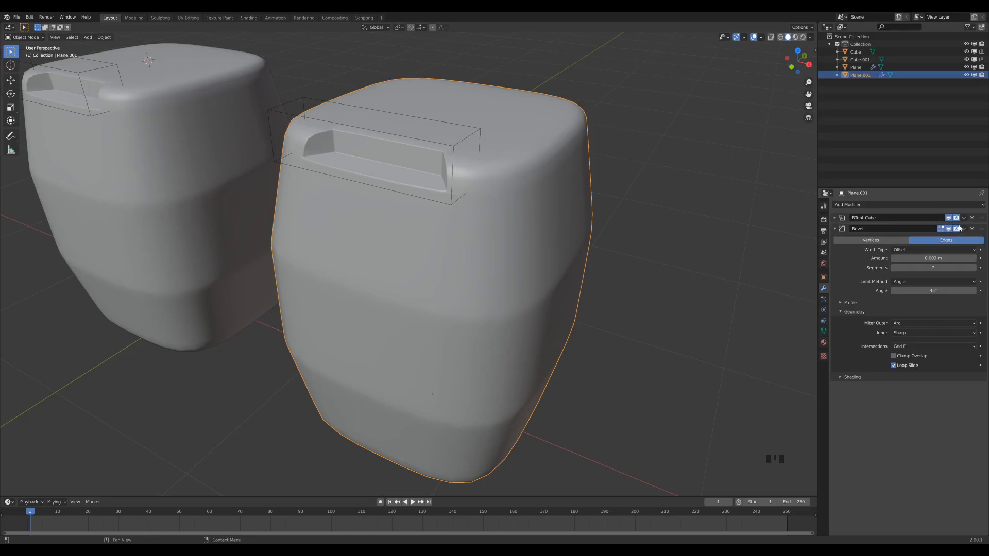
pyautogui.click(928, 226)
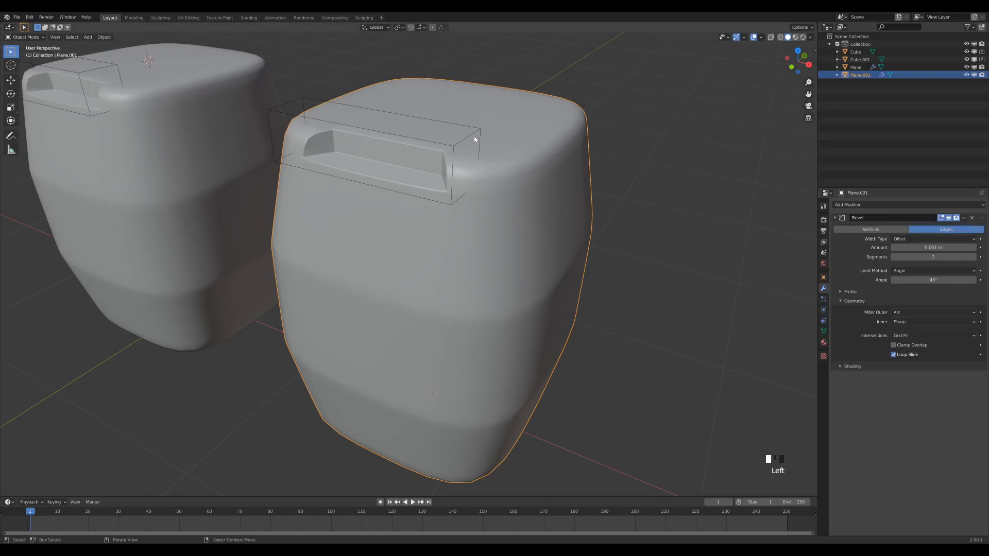
# Delete the duplicated cutter block around the second barrel's notch
pyautogui.click(470, 134)
pyautogui.press('x')
pyautogui.click(470, 138)
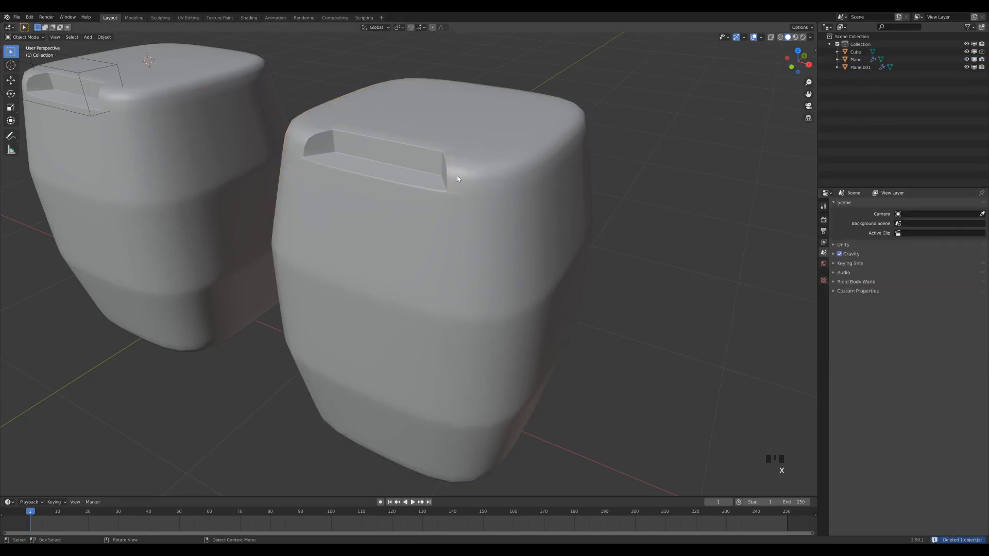
# Inspect the second barrel's applied mesh in Edit Mode, clear its selection and return to Object Mode
pyautogui.scroll(-2, 471, 138)
pyautogui.click(480, 175)
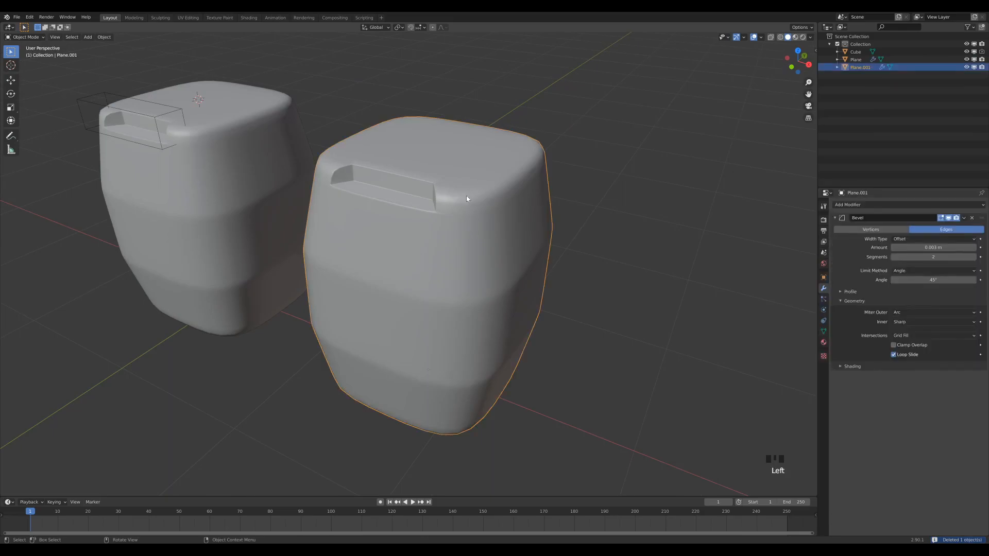
pyautogui.press('Tab')
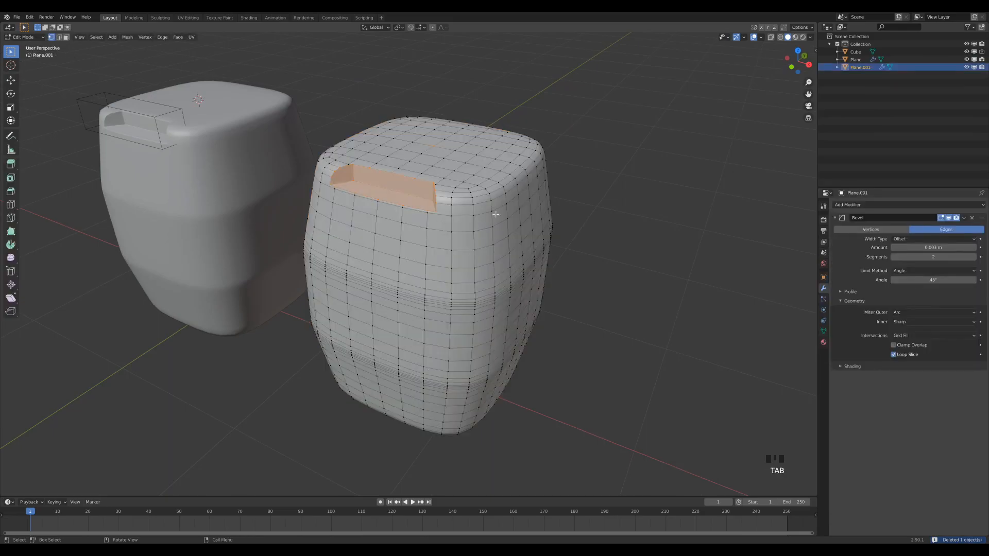
pyautogui.click(566, 186)
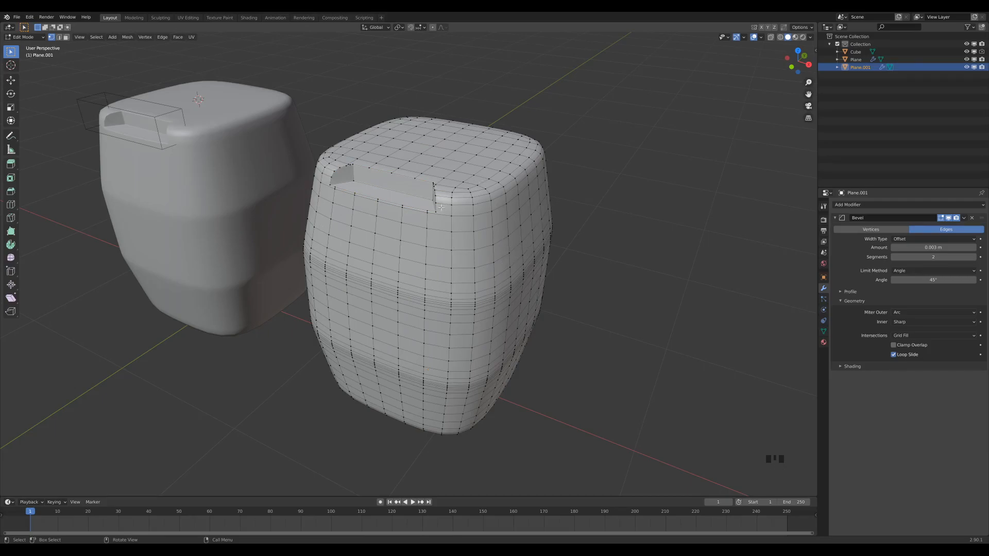
pyautogui.press('Tab')
pyautogui.press('Tab')
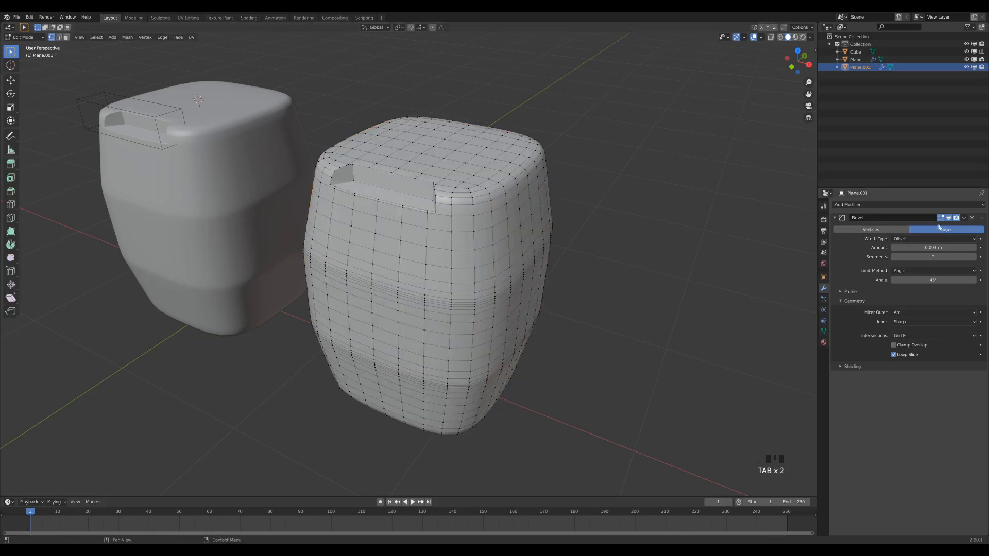
pyautogui.press('Tab')
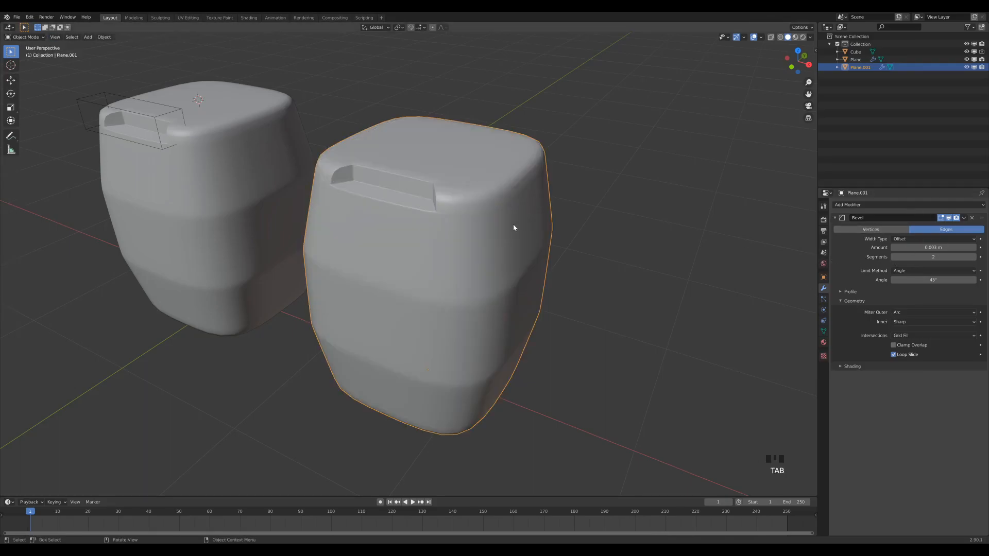
# Duplicate the second barrel and offset the copy about 1.42 m along the X axis
pyautogui.scroll(-2, 510, 249)
pyautogui.hotkey('shift', 'd')
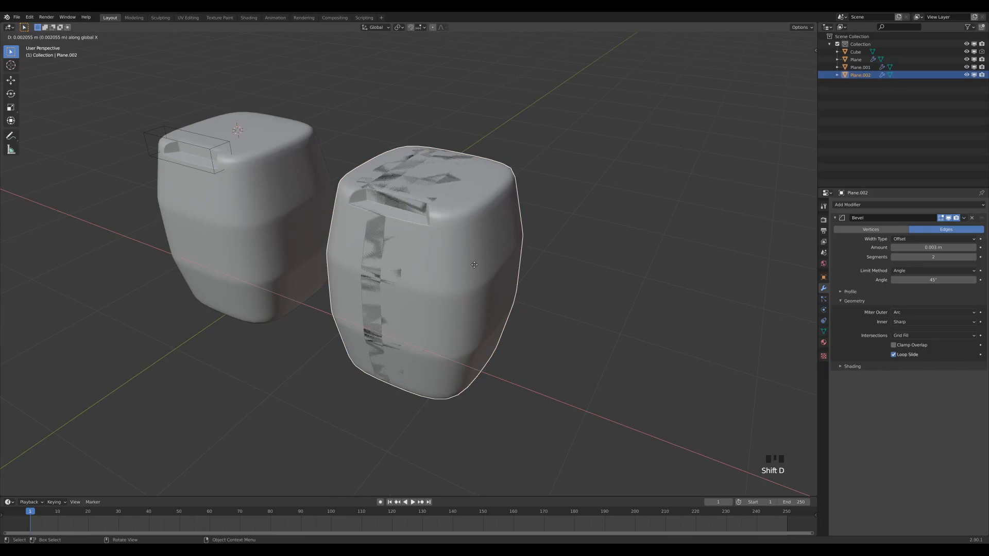
pyautogui.press('x')
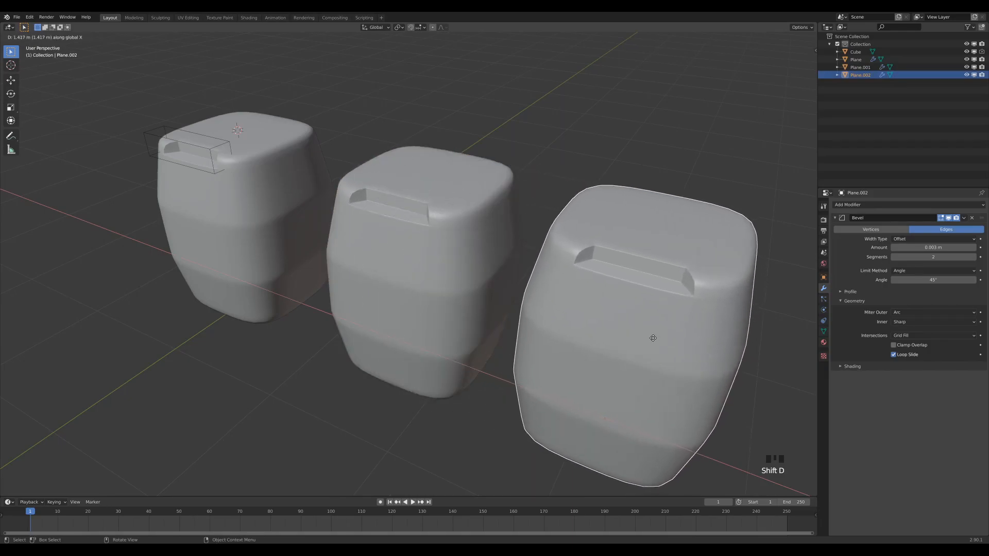
pyautogui.click(654, 335)
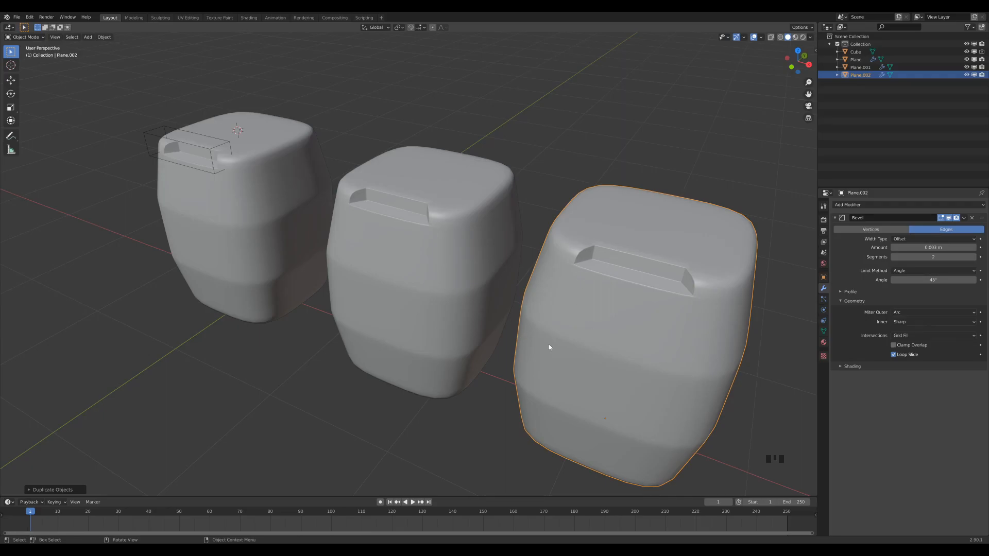
# Apply the Bevel modifier on the middle barrel
pyautogui.click(439, 258)
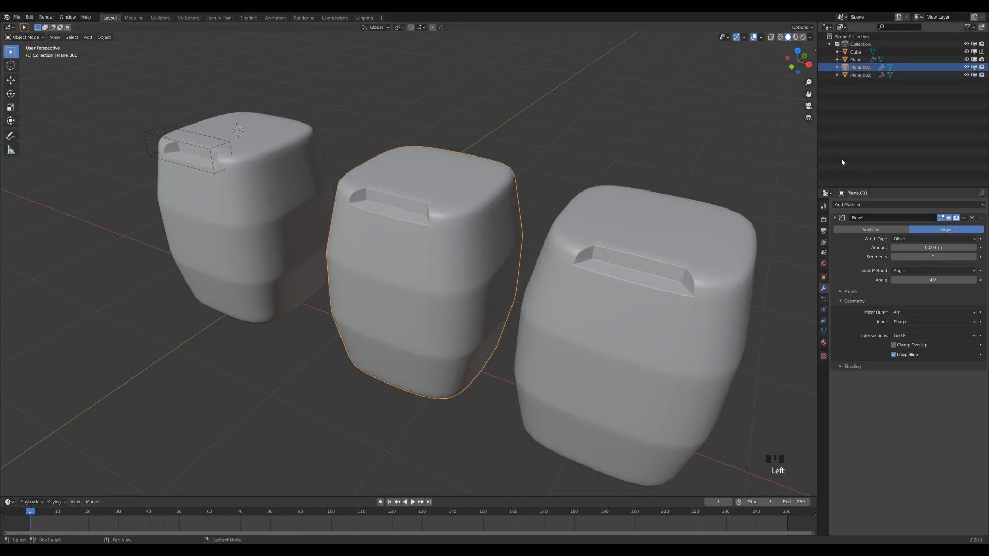
pyautogui.click(963, 221)
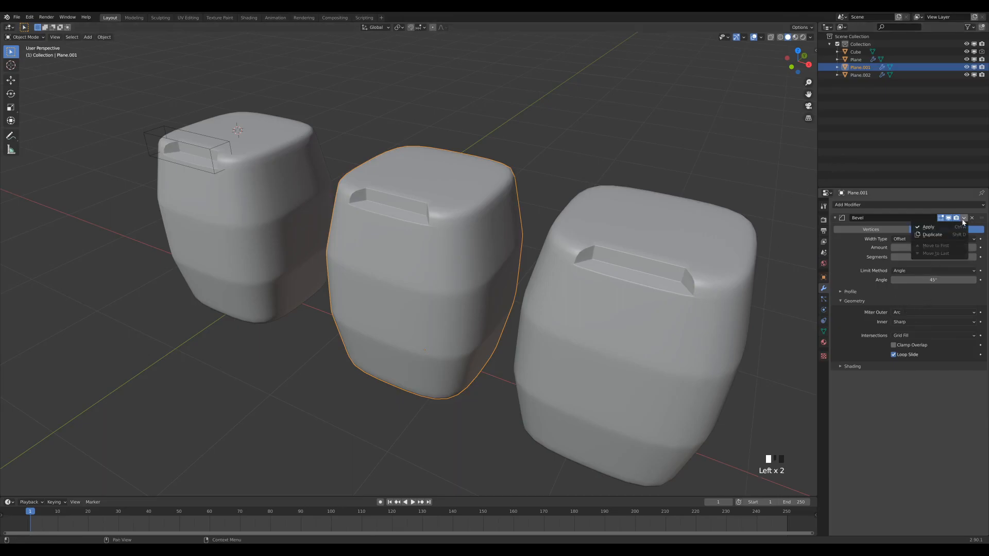
pyautogui.click(934, 228)
# Enable Harden Normals in the third barrel's Bevel modifier and show the Auto Smooth setting in its mesh data
pyautogui.keyDown('shift'); pyautogui.moveTo(675, 170); pyautogui.dragTo(676, 309, button='middle'); pyautogui.keyUp('shift')
pyautogui.click(637, 233)
pyautogui.scroll(2, 676, 309)
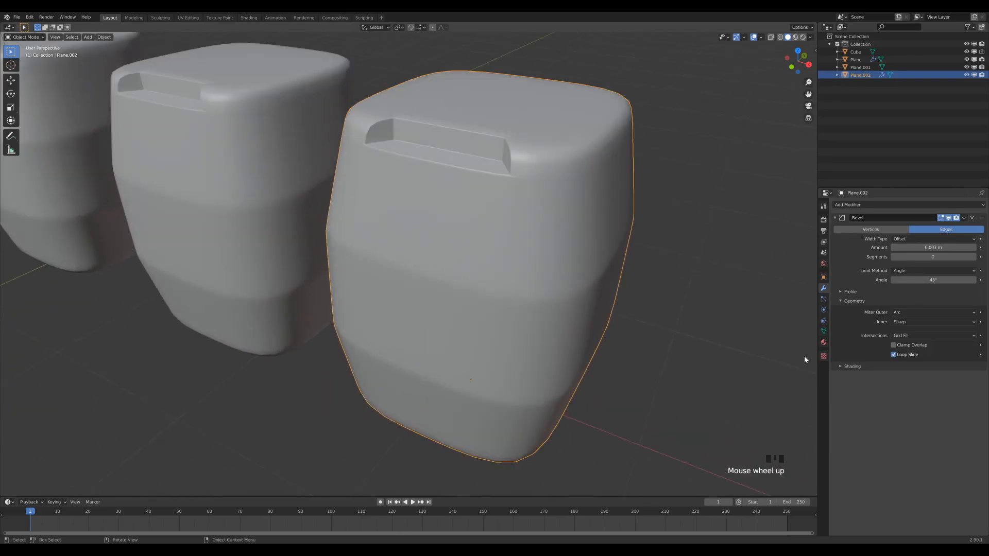
pyautogui.click(842, 366)
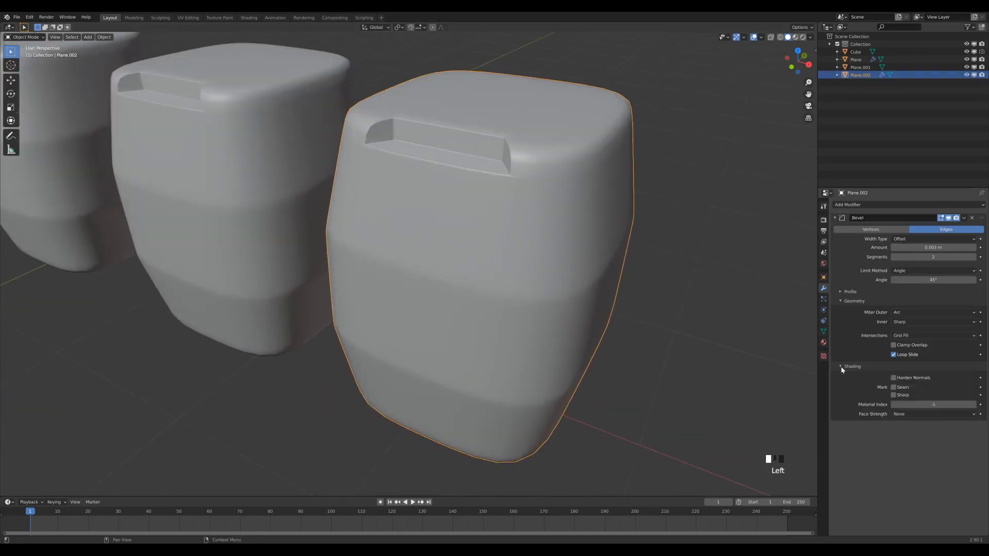
pyautogui.click(894, 378)
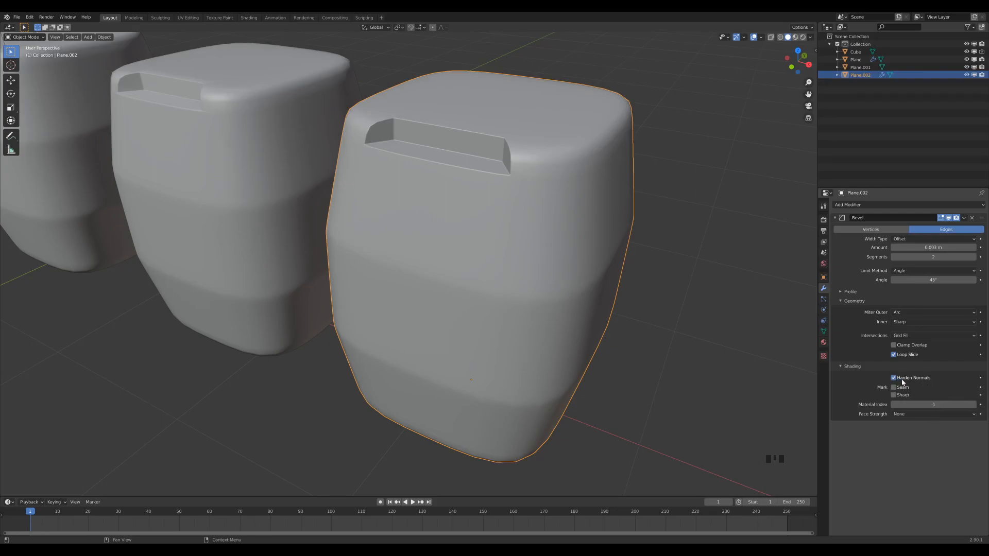
pyautogui.click(824, 333)
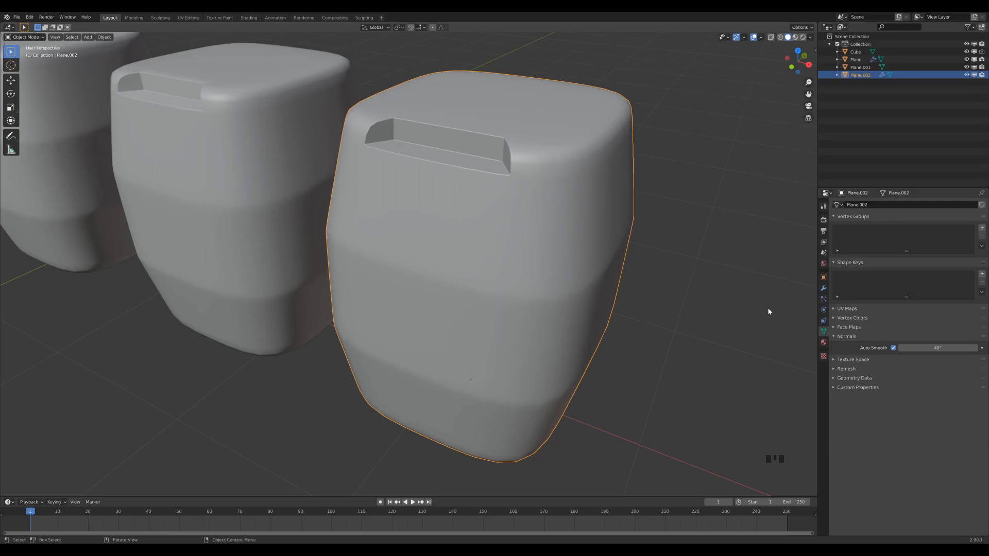
# Adjust the third barrel's Auto Smooth angle and apply its Bevel modifier
pyautogui.moveTo(920, 349); pyautogui.dragTo(968, 348)
pyautogui.click(823, 288)
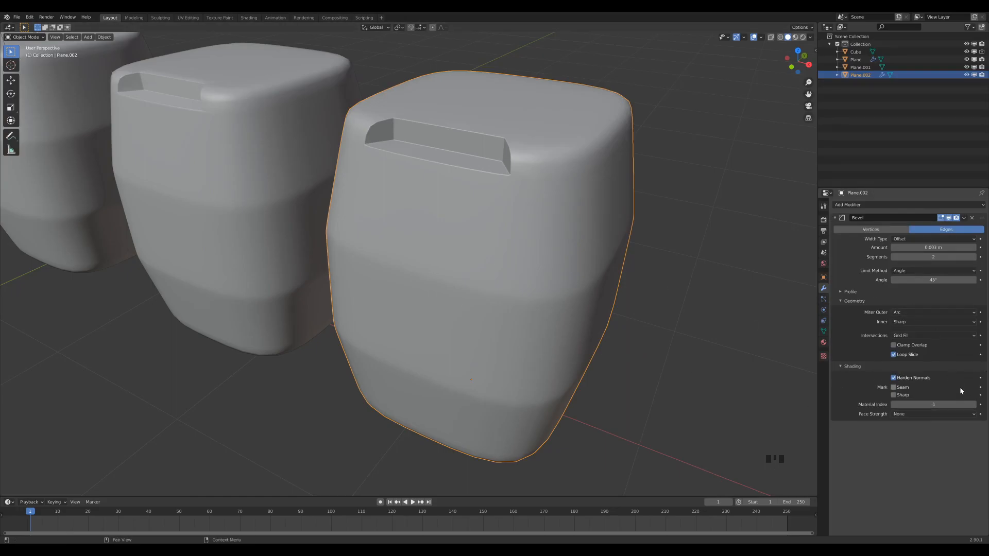
pyautogui.click(964, 218)
pyautogui.click(946, 228)
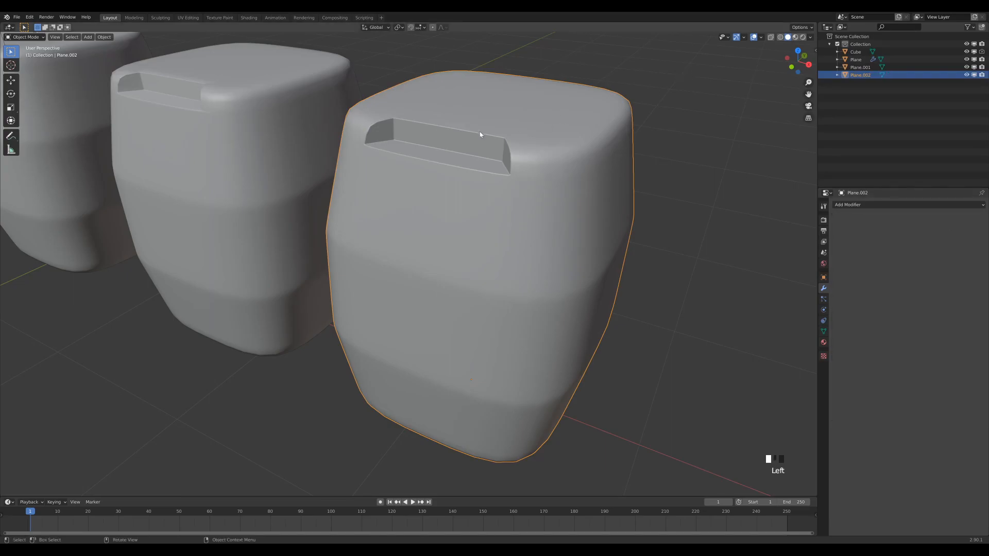
# Select the middle and third barrels together and display their split normals in Edit Mode
pyautogui.scroll(-4, 303, 158)
pyautogui.moveTo(293, 84); pyautogui.dragTo(623, 258)
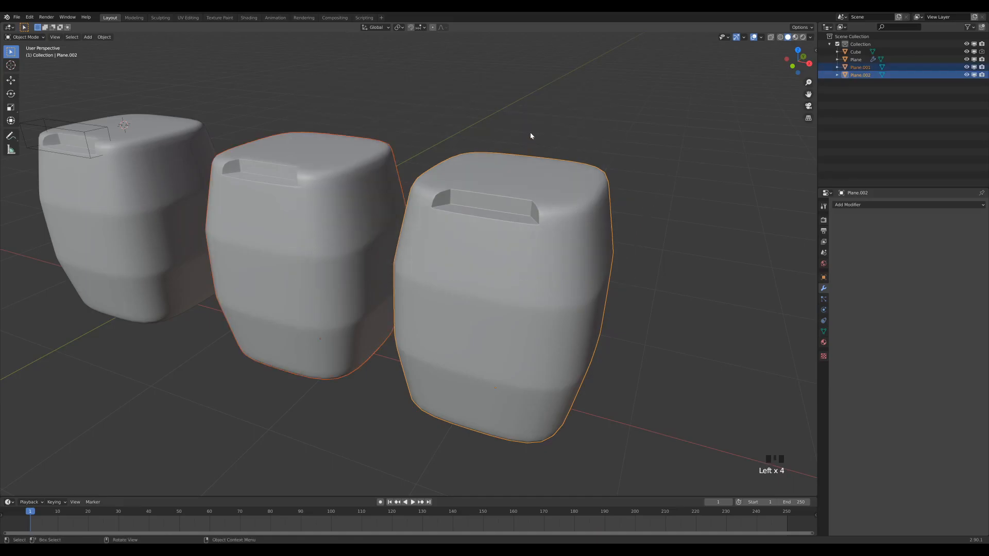
pyautogui.press('Tab')
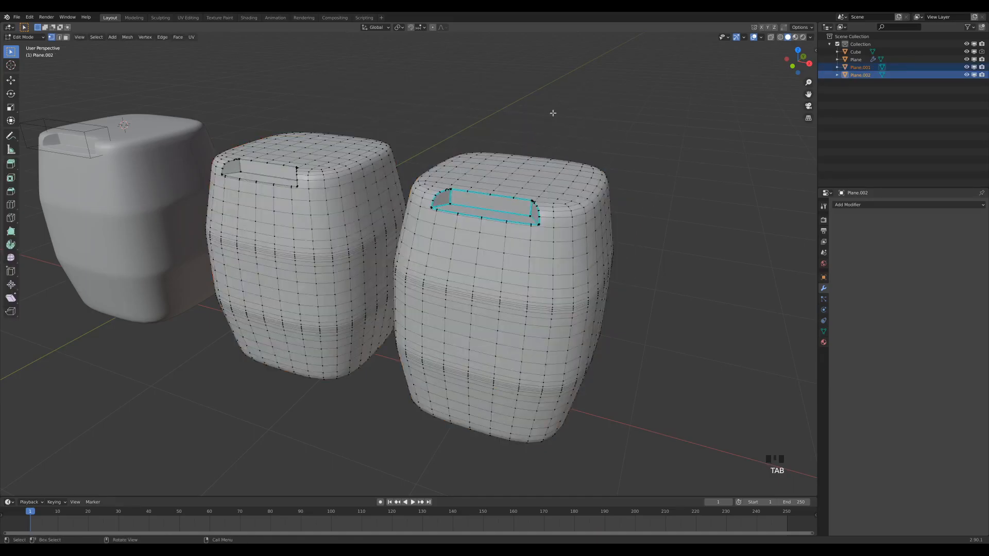
pyautogui.click(762, 38)
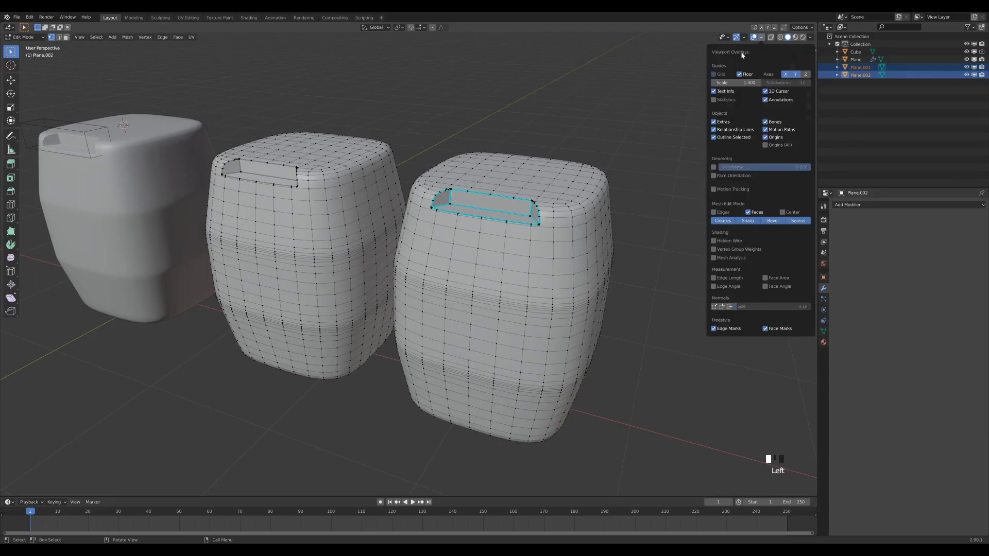
pyautogui.click(723, 307)
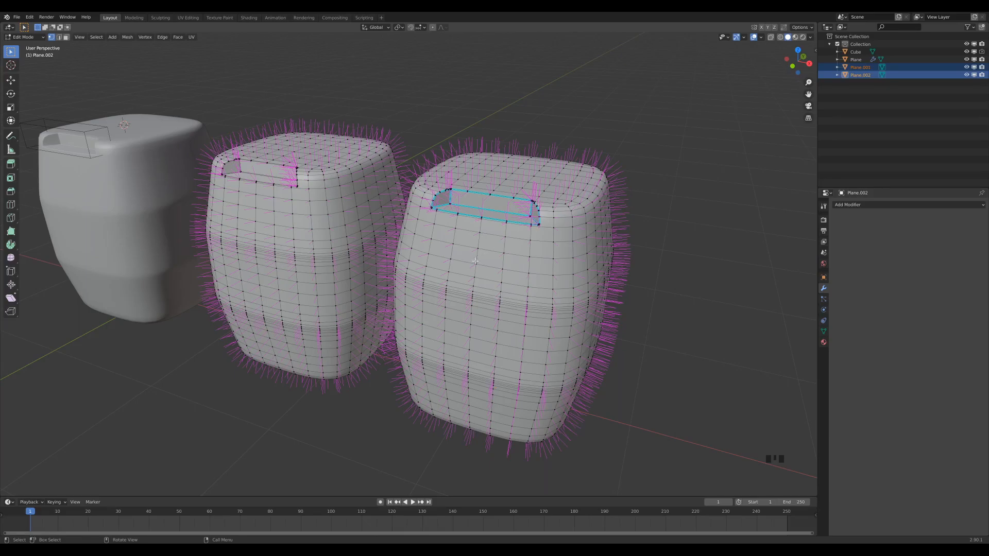
# Examine the sharp-marked edges and split normals around the third barrel's notch and compare them with the middle barrel's notch
pyautogui.press('2')
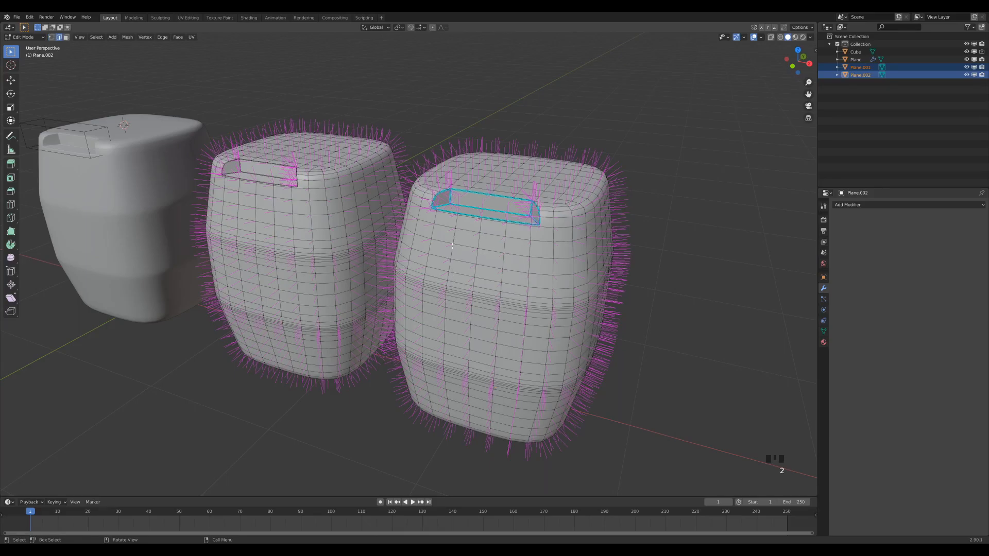
pyautogui.click(453, 237)
pyautogui.hotkey('ctrl', 'e')
pyautogui.moveTo(476, 226); pyautogui.dragTo(495, 236, button='middle')
pyautogui.scroll(3, 441, 270)
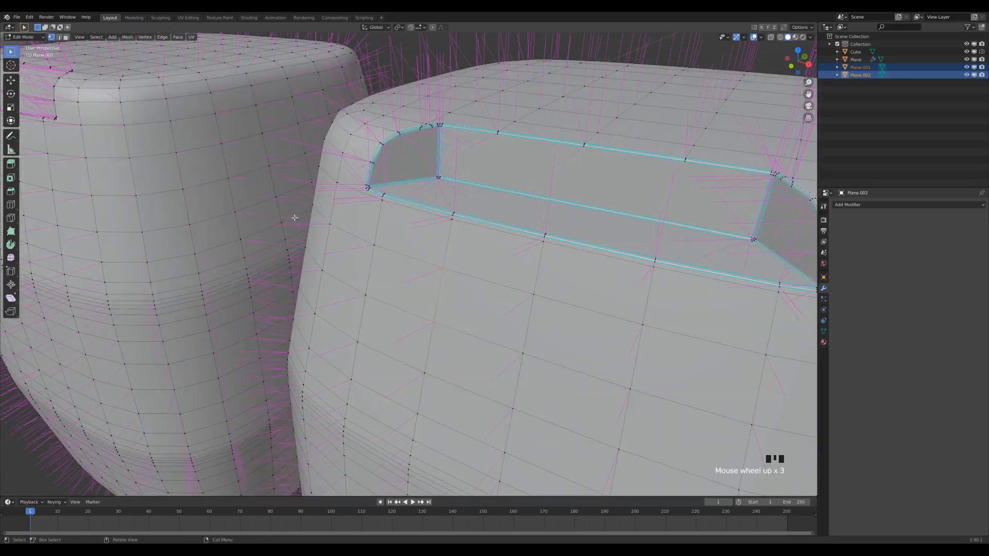
pyautogui.moveTo(514, 158)
pyautogui.keyDown('shift'); pyautogui.mouseDown(button='middle')
pyautogui.moveTo(512, 175)
pyautogui.moveTo(616, 208)
pyautogui.mouseUp(button='middle'); pyautogui.keyUp('shift')
pyautogui.moveTo(304, 188)
pyautogui.keyDown('shift'); pyautogui.mouseDown(button='middle')
pyautogui.moveTo(440, 254)
pyautogui.moveTo(449, 241)
pyautogui.moveTo(295, 115)
pyautogui.mouseUp(button='middle'); pyautogui.keyUp('shift')
pyautogui.scroll(1, 392, 235)
pyautogui.scroll(2, 392, 235)
pyautogui.scroll(-1, 391, 235)
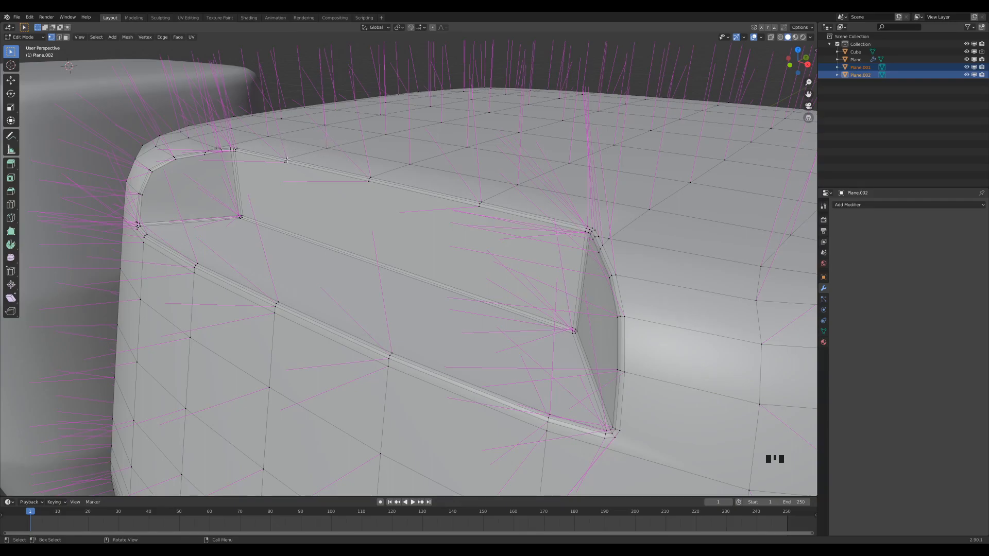
# Select a vertex on the upper rim of the middle barrel's notch and examine the split normals there
pyautogui.click(287, 160)
pyautogui.click(287, 160)
pyautogui.scroll(-5, 330, 147)
pyautogui.scroll(4, 330, 109)
pyautogui.keyDown('shift'); pyautogui.moveTo(644, 288); pyautogui.dragTo(397, 238, button='middle'); pyautogui.keyUp('shift')
pyautogui.scroll(4, 396, 238)
pyautogui.scroll(-4, 320, 221)
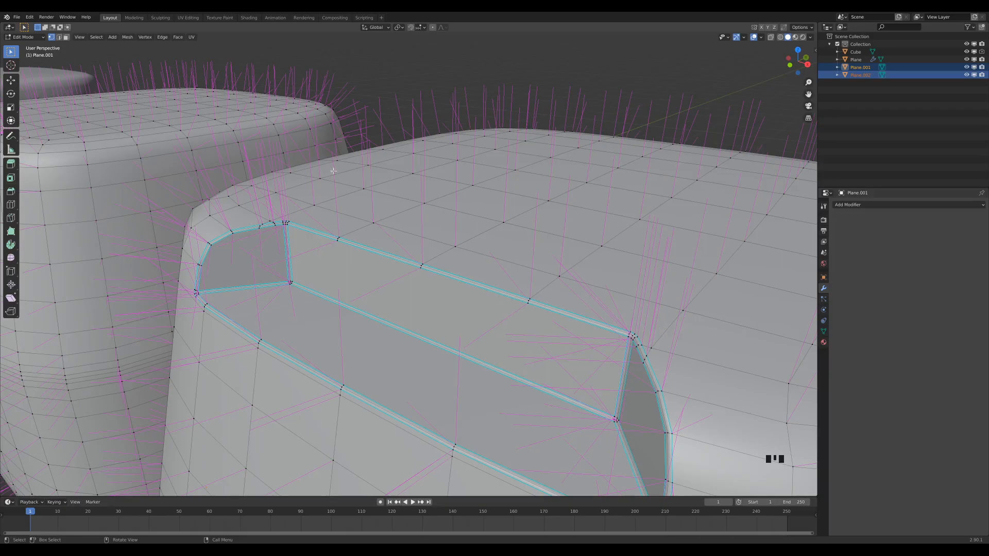
# Select a vertex on the upper rim of the third barrel's notch and examine its split normals
pyautogui.click(372, 222)
pyautogui.click(338, 238)
pyautogui.scroll(-3, 362, 206)
pyautogui.keyDown('shift'); pyautogui.moveTo(443, 268); pyautogui.dragTo(520, 217, button='middle'); pyautogui.keyUp('shift')
pyautogui.scroll(-1, 520, 217)
pyautogui.scroll(1, 519, 217)
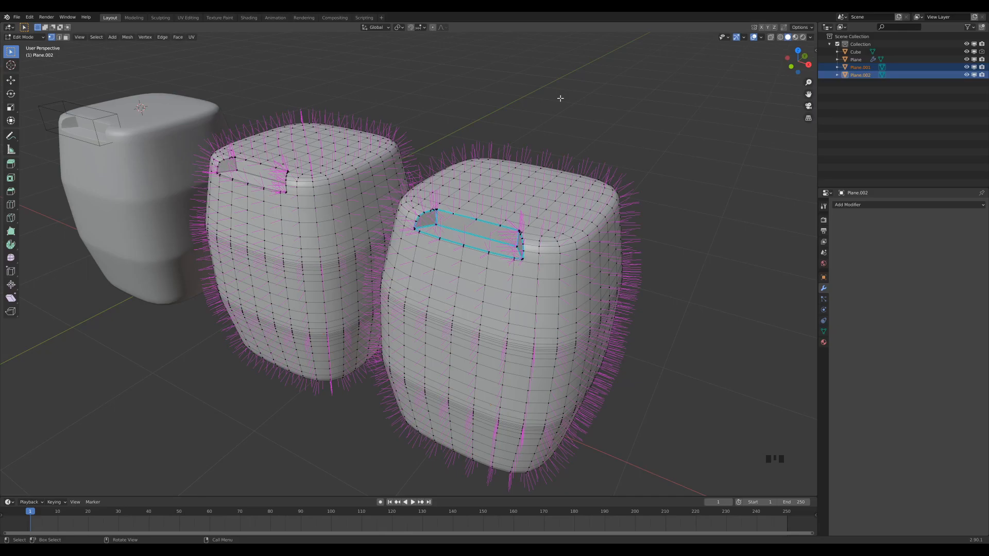
# Hide the split normals and delete the two duplicate barrels in Object Mode
pyautogui.click(761, 38)
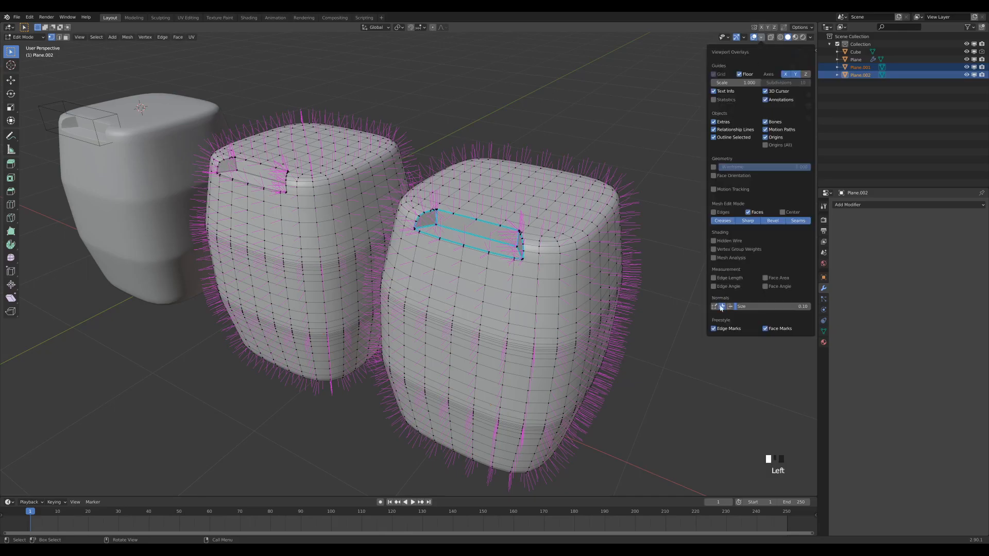
pyautogui.click(723, 307)
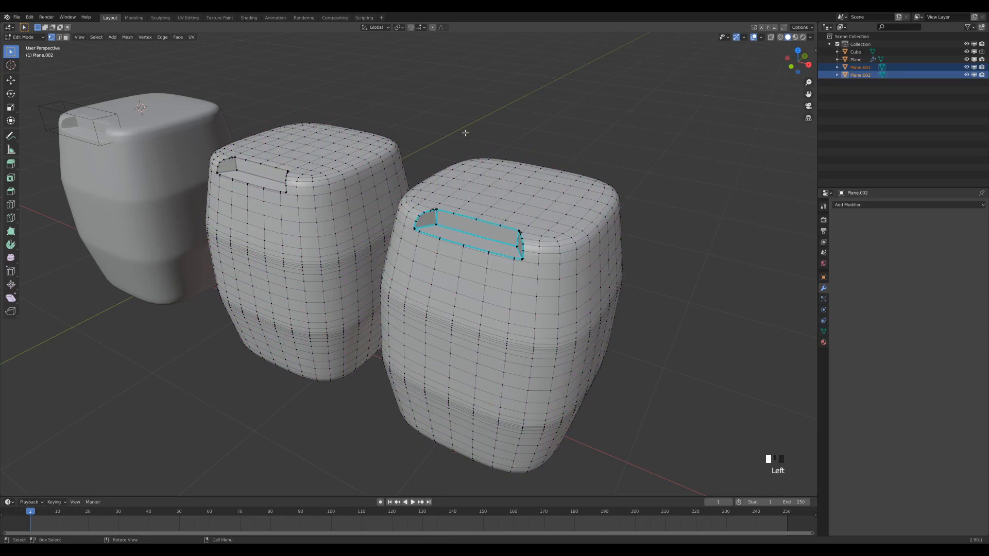
pyautogui.press('Tab')
pyautogui.press('x')
pyautogui.click(438, 175)
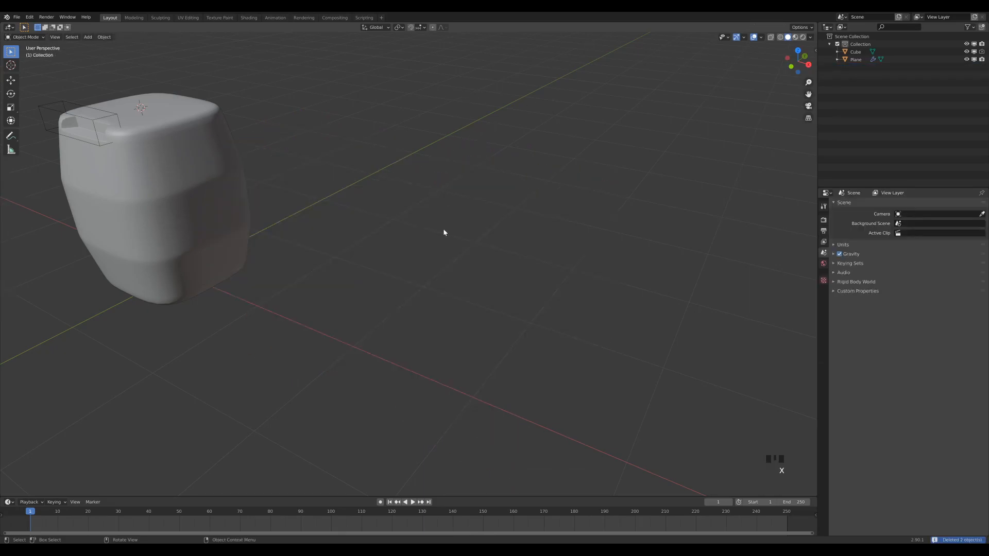
# Enable Harden Normals in the Bevel modifier of the remaining barrel
pyautogui.keyDown('shift'); pyautogui.moveTo(486, 251); pyautogui.dragTo(548, 256, button='middle'); pyautogui.keyUp('shift')
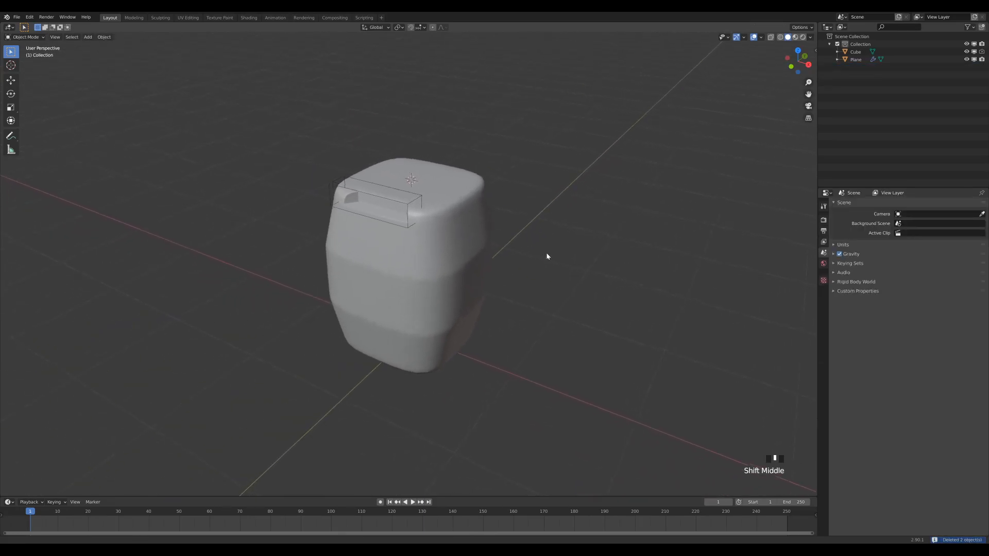
pyautogui.click(479, 238)
pyautogui.scroll(2, 507, 252)
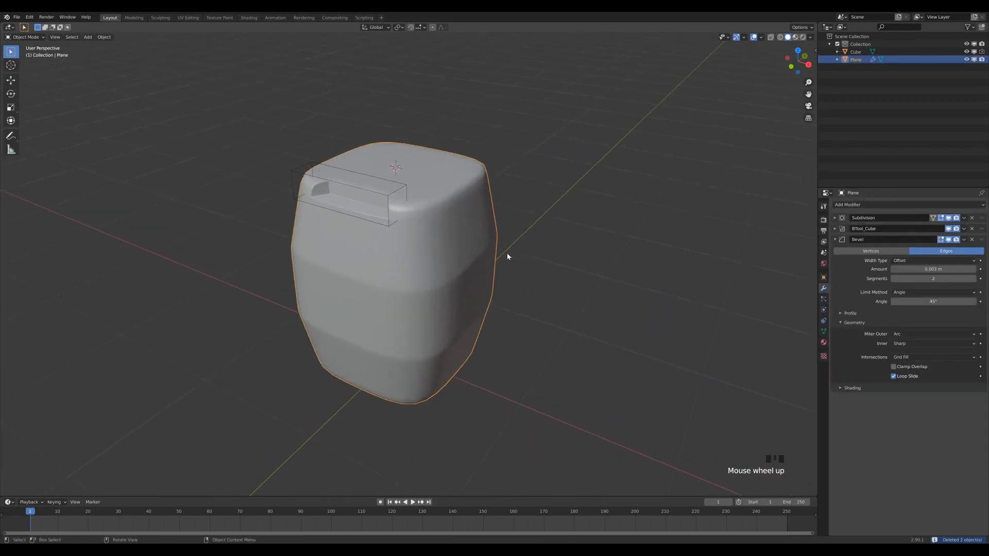
pyautogui.click(840, 388)
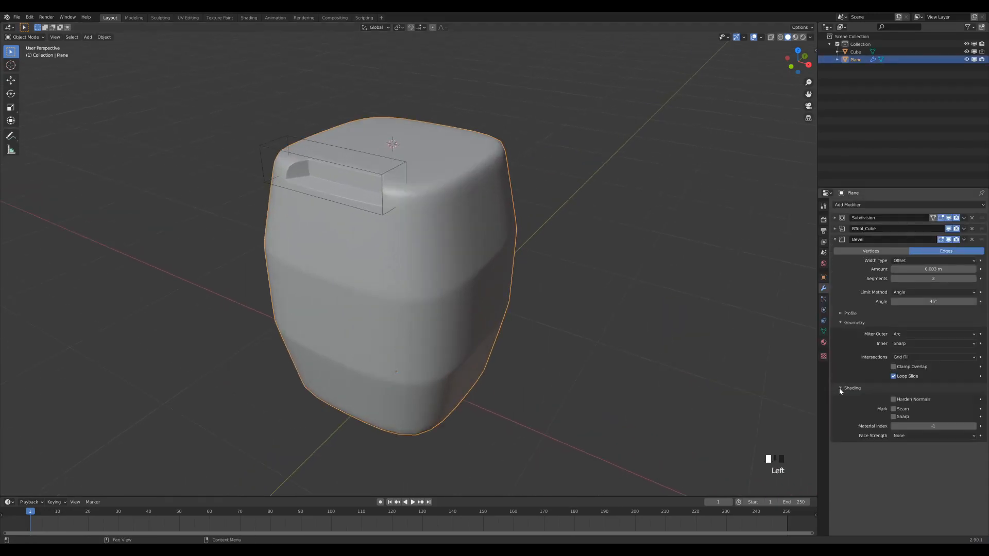
pyautogui.click(902, 401)
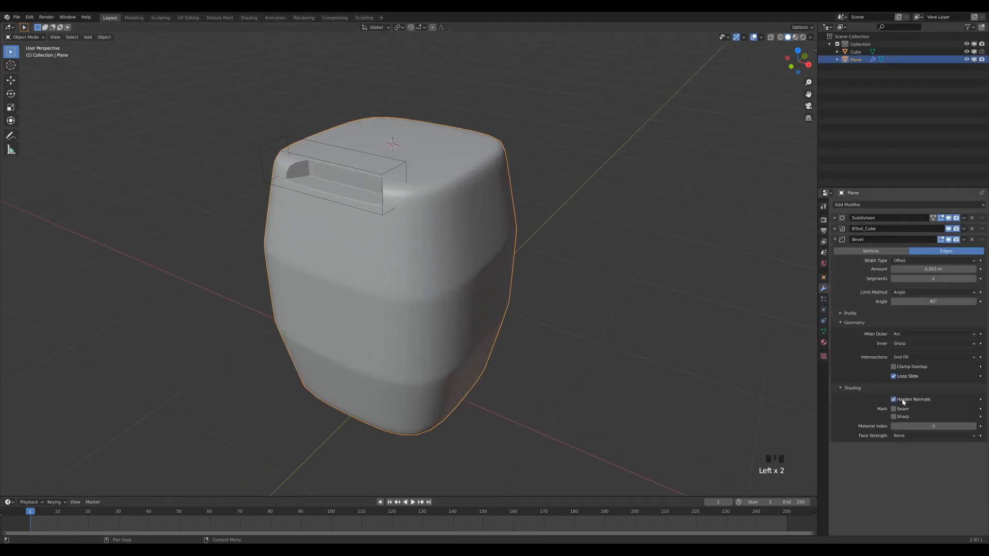
# Set the barrel mesh's Auto Smooth angle to 180° and check the shading around the notch
pyautogui.click(823, 331)
pyautogui.moveTo(936, 349); pyautogui.dragTo(976, 349)
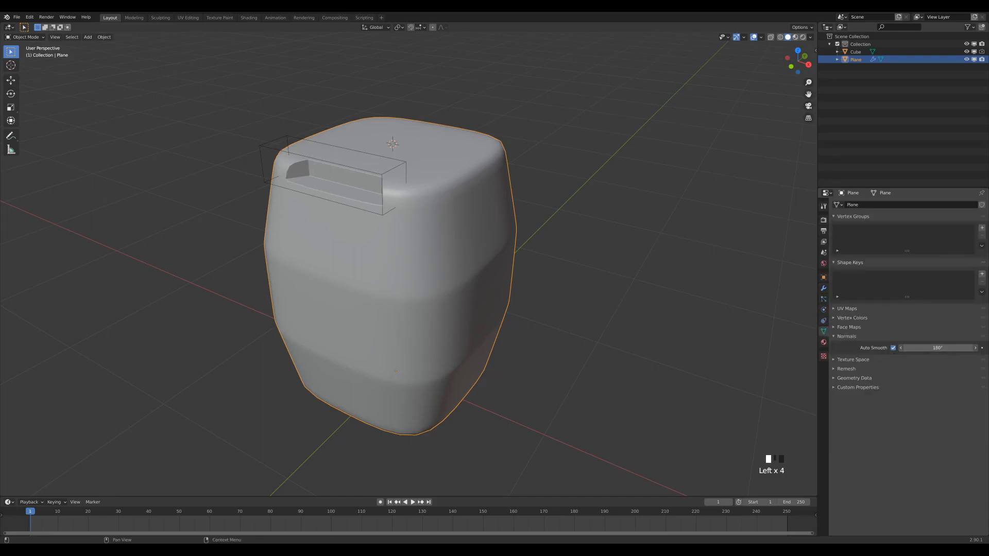
pyautogui.keyDown('shift'); pyautogui.moveTo(450, 205); pyautogui.dragTo(464, 236, button='middle'); pyautogui.keyUp('shift')
pyautogui.scroll(3, 452, 213)
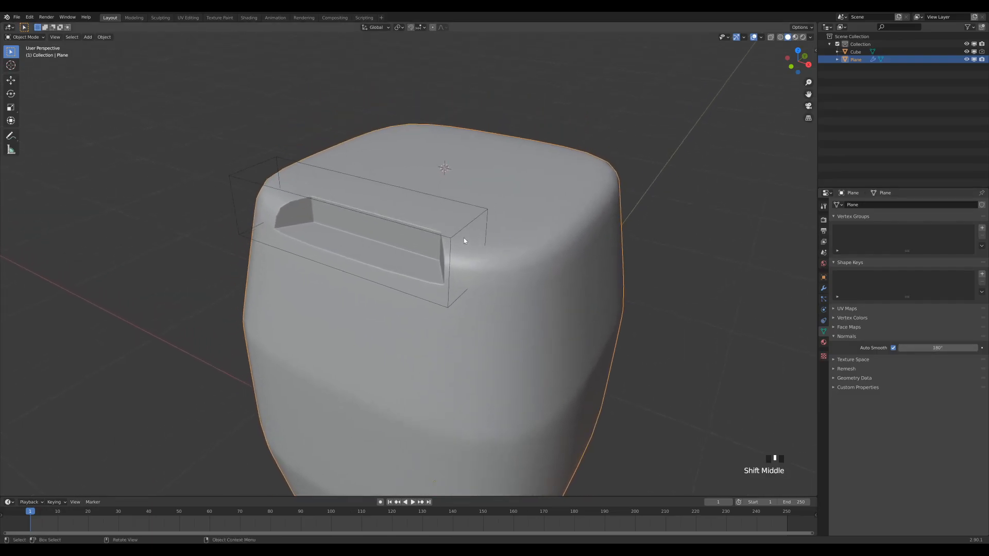
pyautogui.scroll(2, 464, 239)
# Collapse the Bevel modifier's settings and inspect the barrel's base mesh in Edit Mode, returning to Object Mode
pyautogui.click(823, 288)
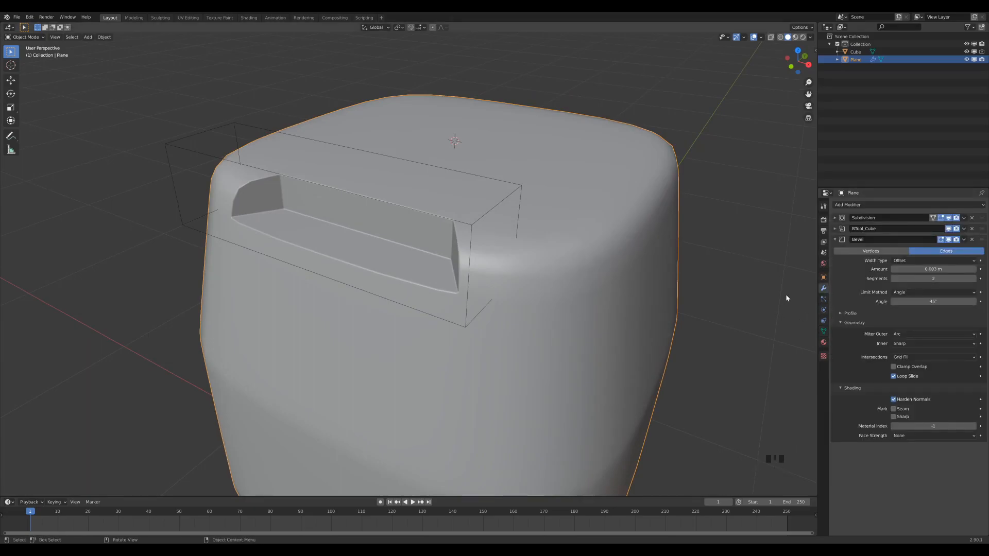
pyautogui.click(836, 240)
pyautogui.scroll(-2, 613, 265)
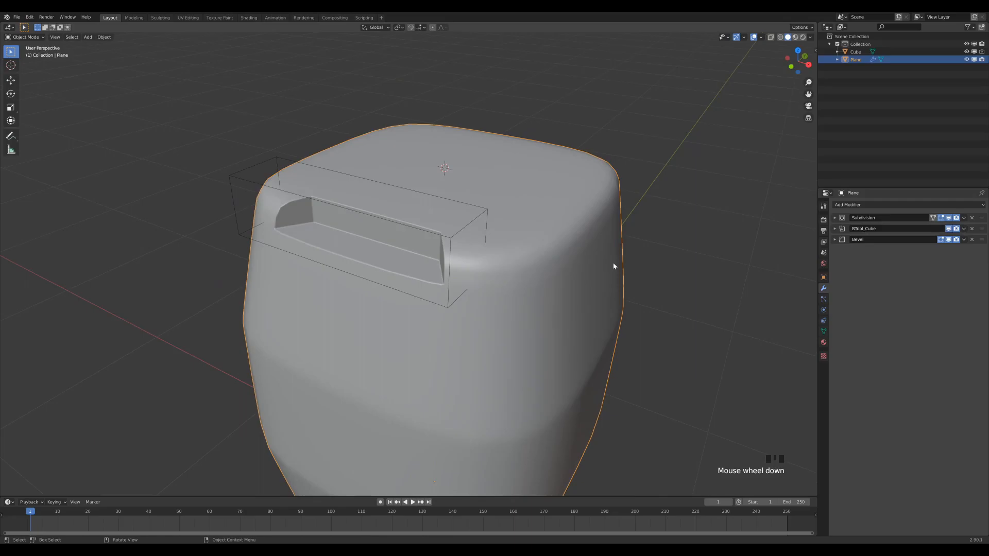
pyautogui.press('Tab')
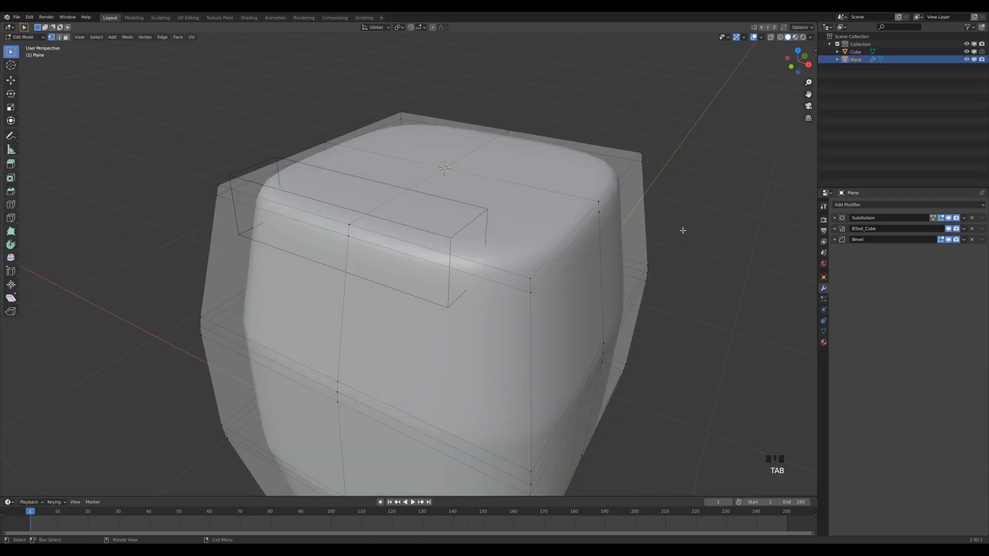
pyautogui.press('Tab')
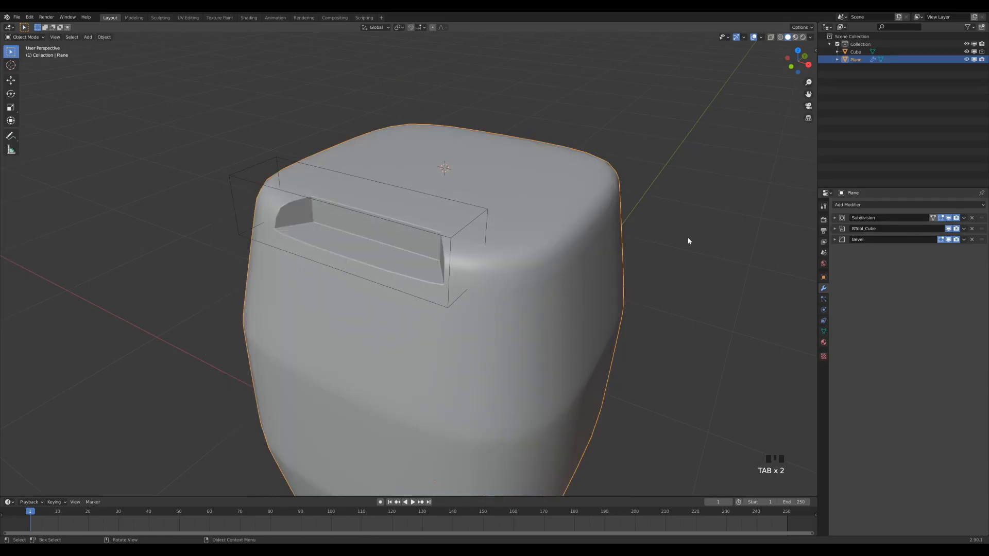
# Set the barrel's Bevel modifier amount to 0.008 m
pyautogui.click(835, 239)
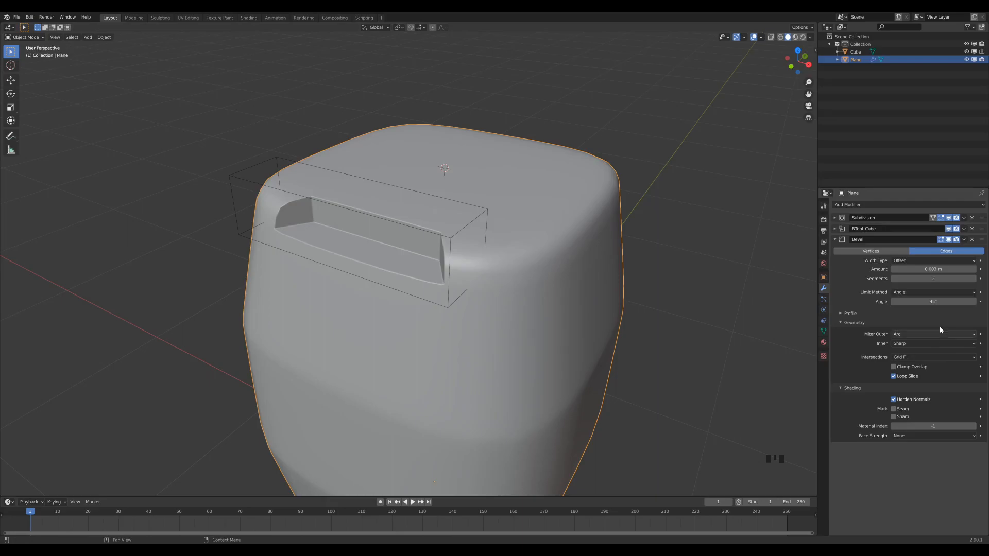
pyautogui.scroll(2, 602, 259)
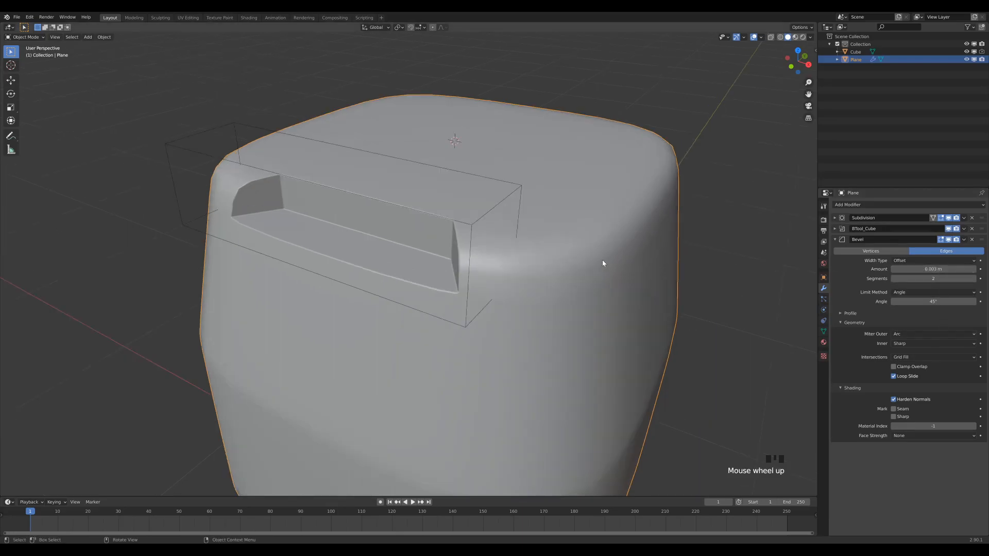
pyautogui.scroll(-5, 627, 304)
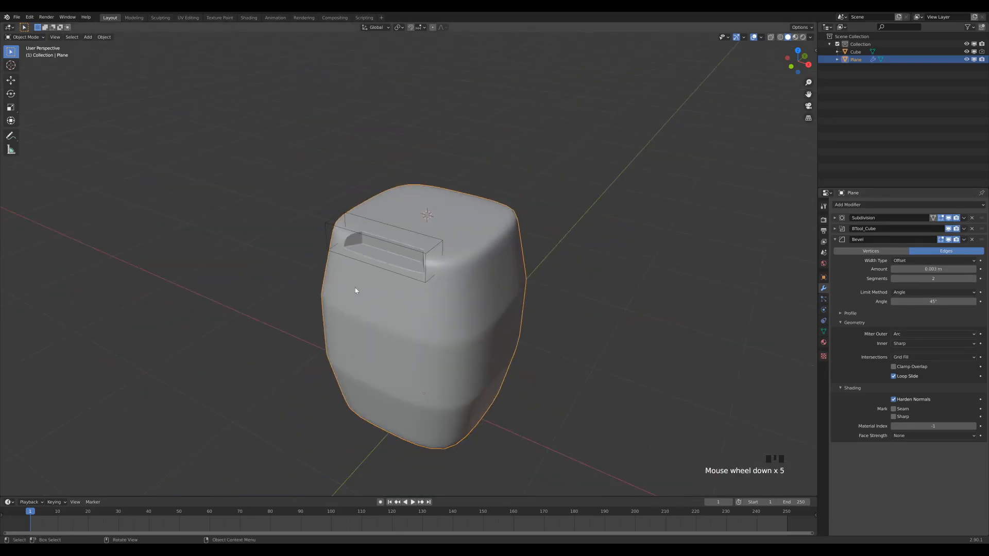
pyautogui.scroll(4, 462, 283)
pyautogui.keyDown('shift'); pyautogui.click(933, 268); pyautogui.keyUp('shift')
pyautogui.moveTo(933, 269)
pyautogui.keyDown('shift'); pyautogui.mouseDown()
pyautogui.moveTo(963, 269)
pyautogui.moveTo(949, 269)
pyautogui.mouseUp(); pyautogui.keyUp('shift')
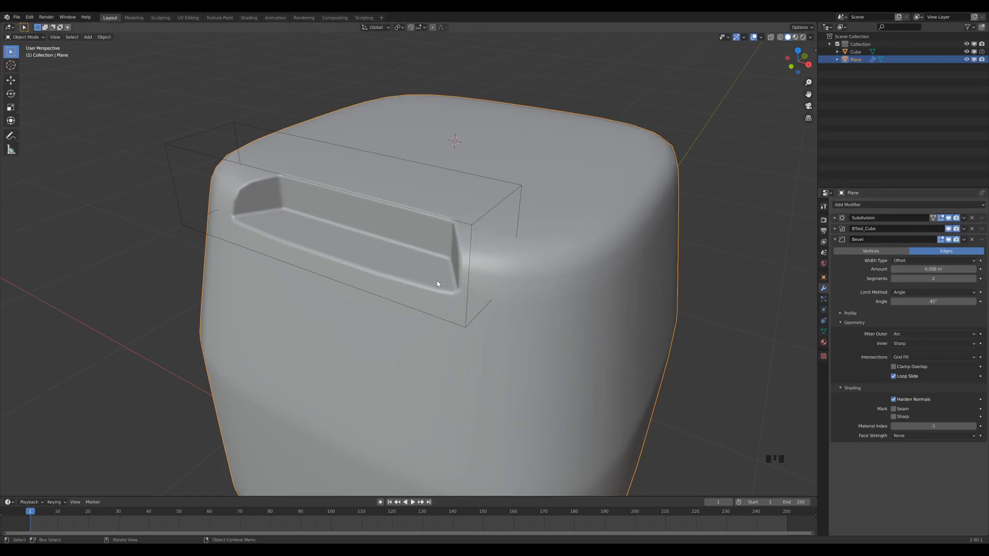
# Show the wireframe overlay and move the Boolean cutter cube down about 0.025 m along the Z axis
pyautogui.press('less')
pyautogui.press('less')
pyautogui.moveTo(612, 299)
pyautogui.mouseDown(button='middle')
pyautogui.moveTo(632, 304)
pyautogui.moveTo(614, 312)
pyautogui.mouseUp(button='middle')
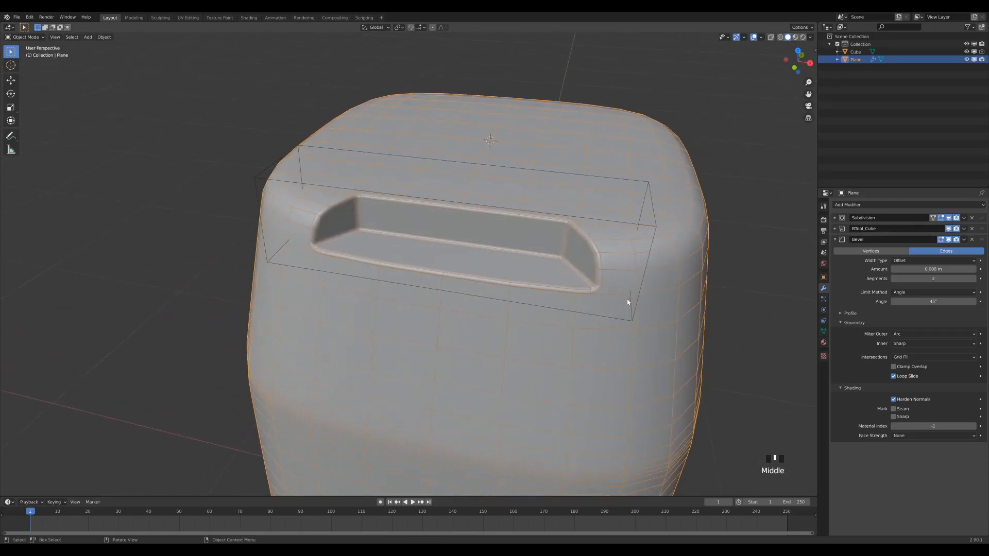
pyautogui.click(694, 299)
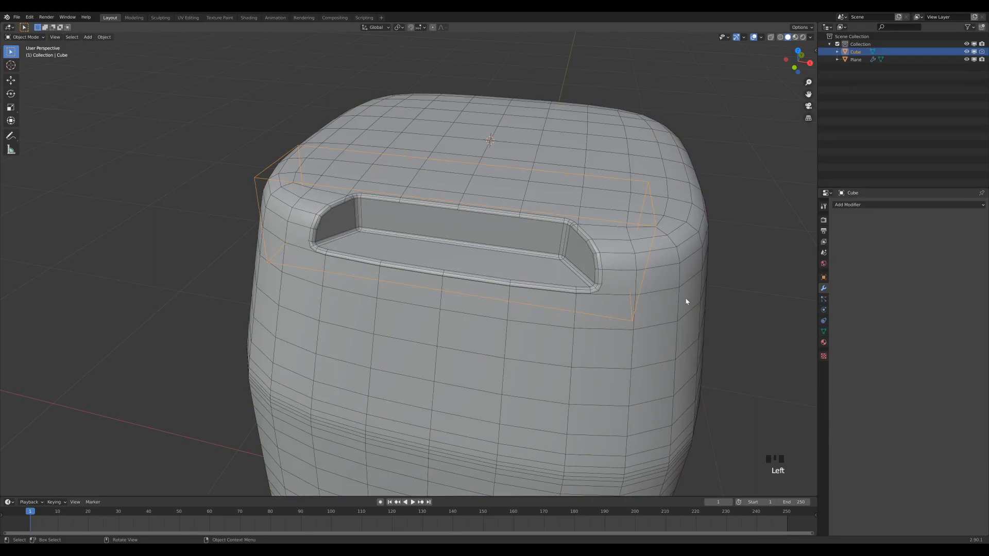
pyautogui.press('g')
pyautogui.press('z')
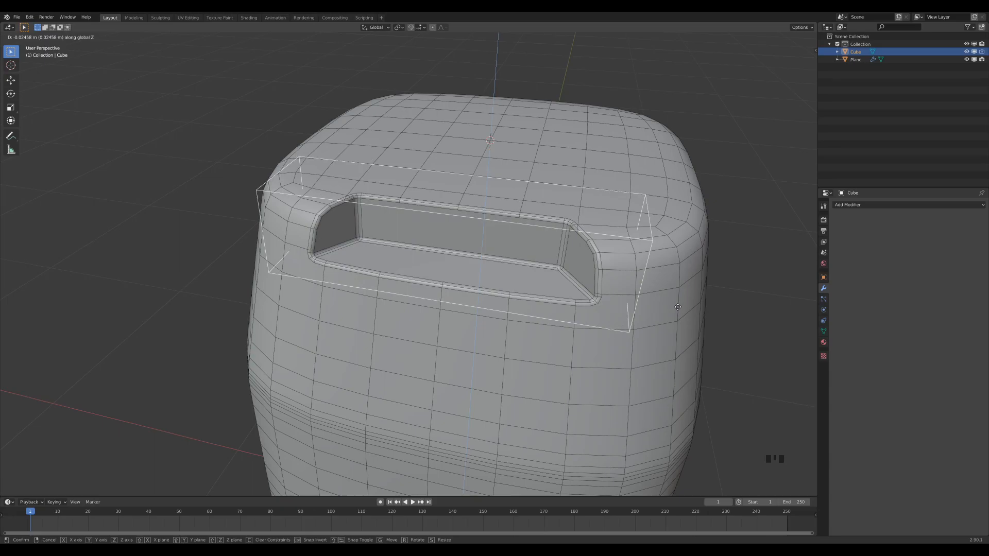
pyautogui.click(679, 308)
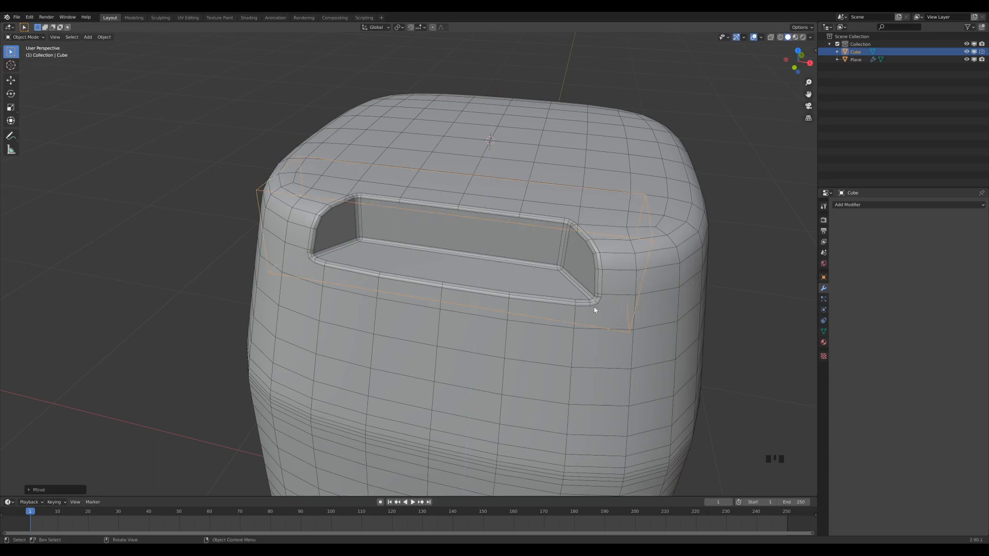
# Clear the selection and hide the wireframe overlay
pyautogui.click(736, 287)
pyautogui.scroll(-3, 691, 271)
pyautogui.moveTo(691, 271); pyautogui.dragTo(682, 273, button='middle')
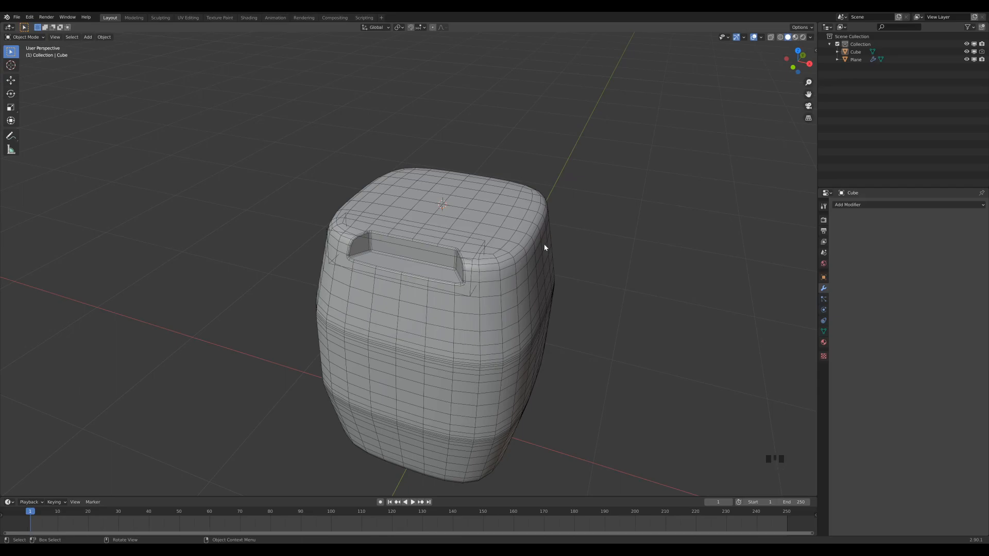
pyautogui.press('less')
# Hide all viewport overlays and view the whole finished barrel from a distance
pyautogui.scroll(-3, 544, 296)
pyautogui.scroll(2, 532, 278)
pyautogui.scroll(-3, 533, 279)
pyautogui.keyDown('shift'); pyautogui.moveTo(536, 278); pyautogui.dragTo(531, 274, button='middle'); pyautogui.keyUp('shift')
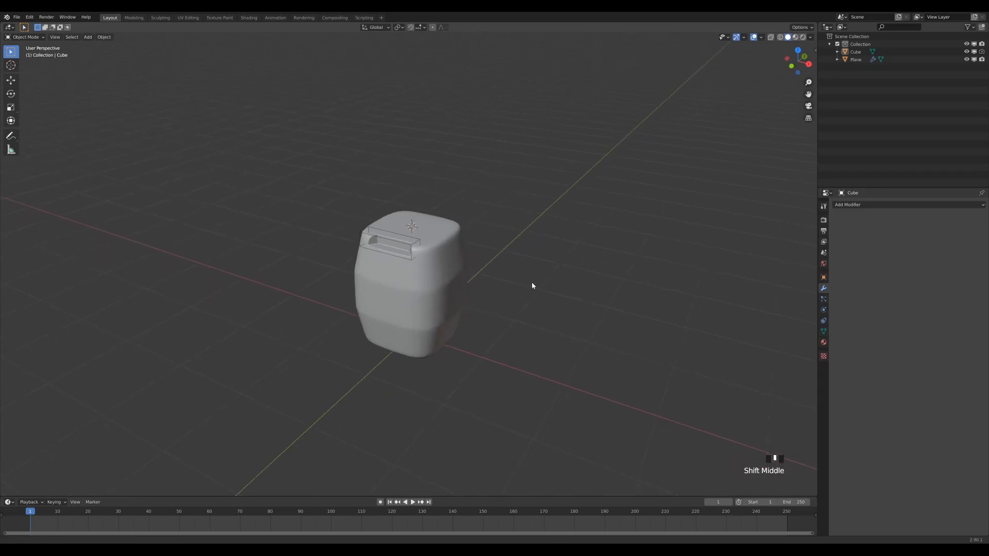
pyautogui.press('z')
pyautogui.click(432, 166)
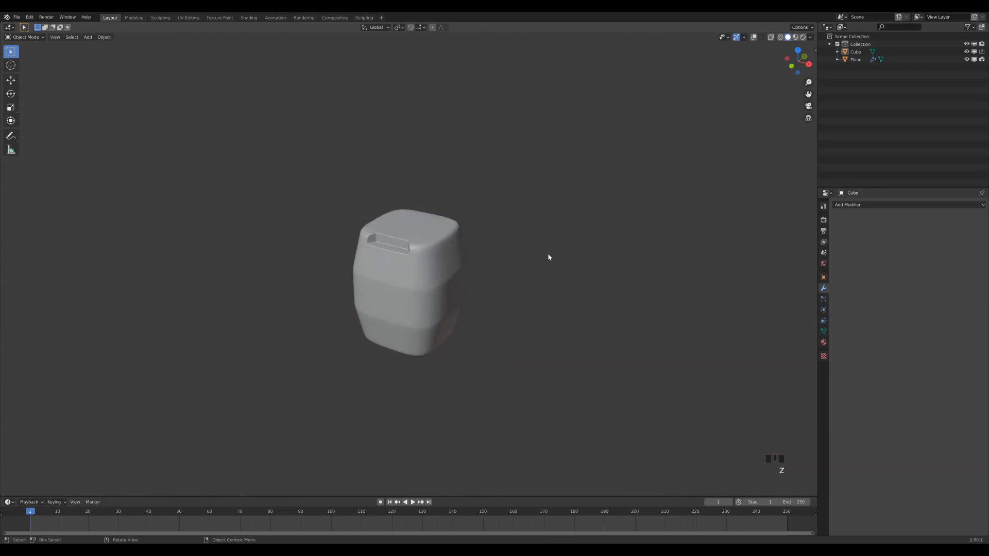
pyautogui.scroll(-1, 531, 268)
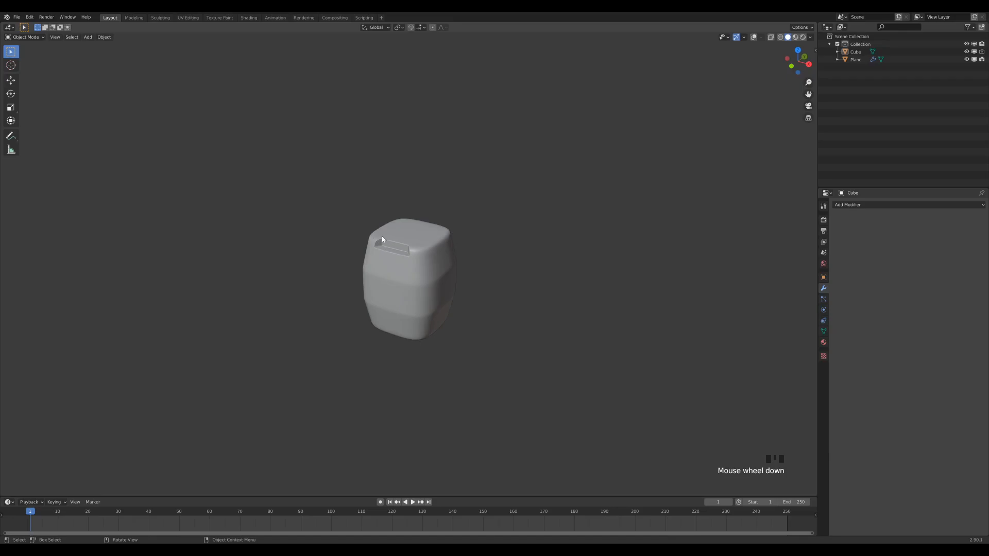